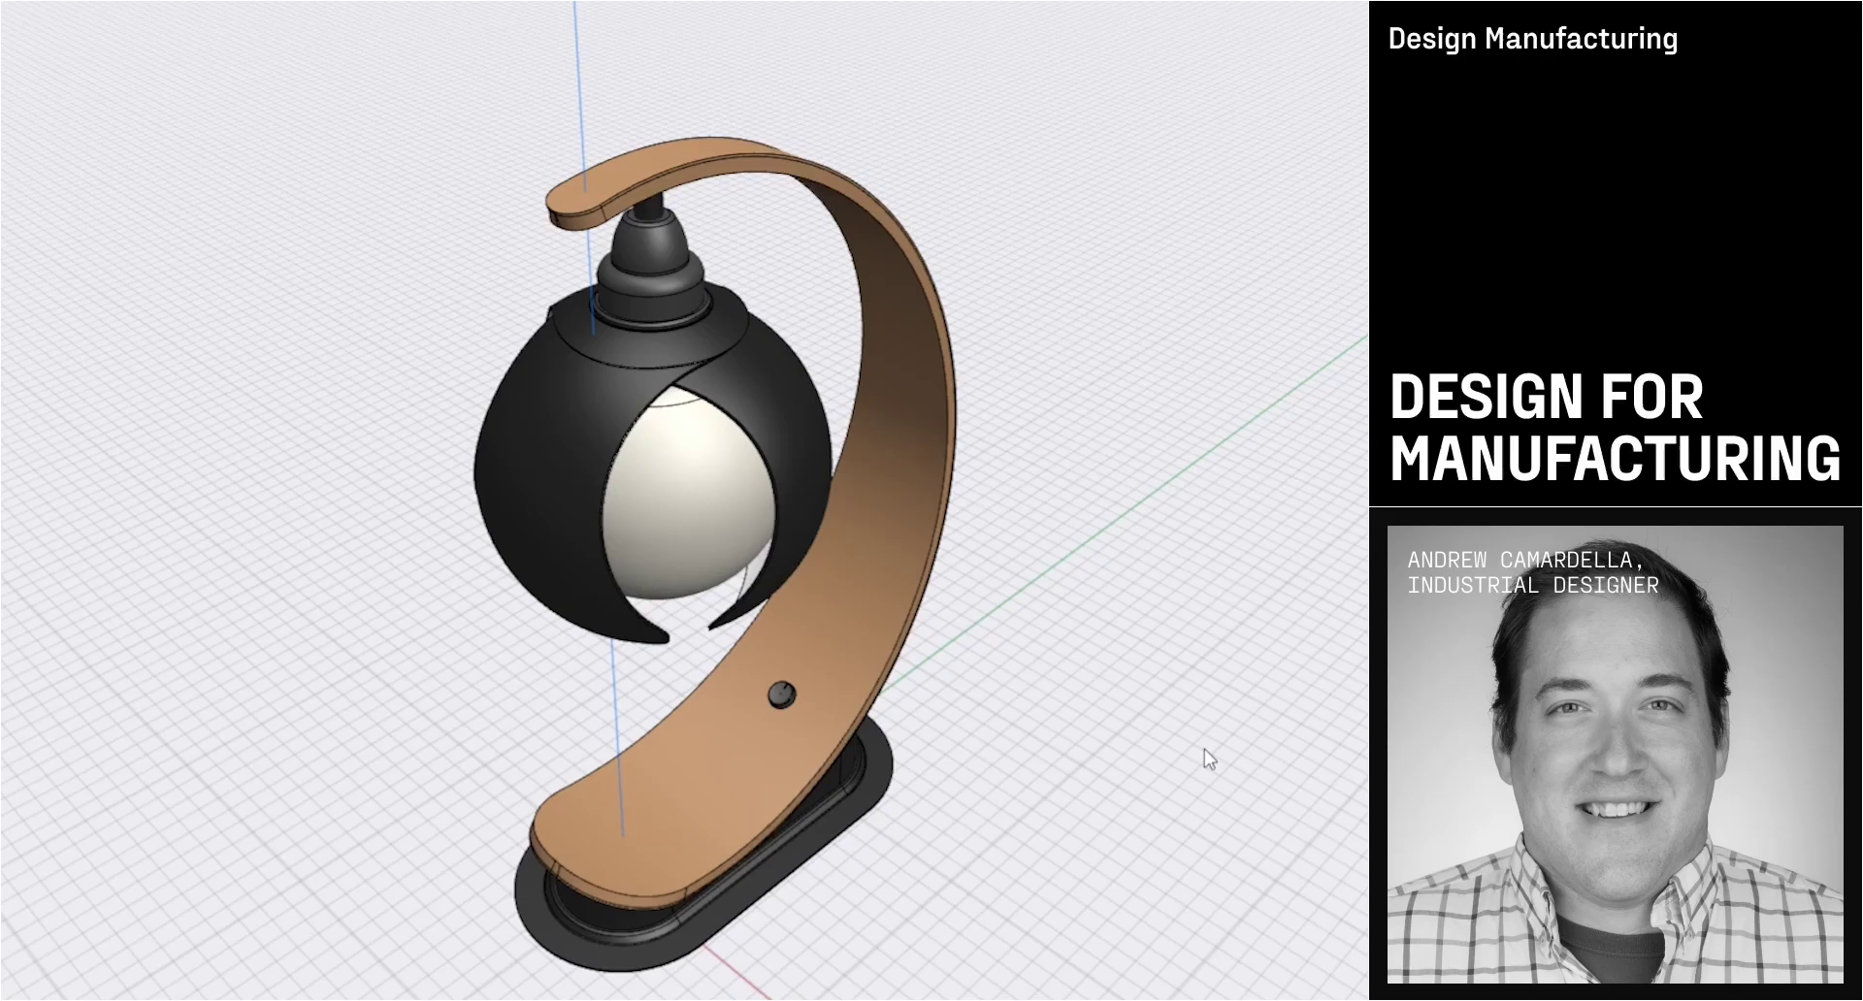
Step: Open the Items list and expand Custom Parts to list the arm, base and shade-leaf parts
{"action": "middle_click_drag", "start_coordinate": [1090, 686], "coordinate": [1074, 645], "text": "shift"}
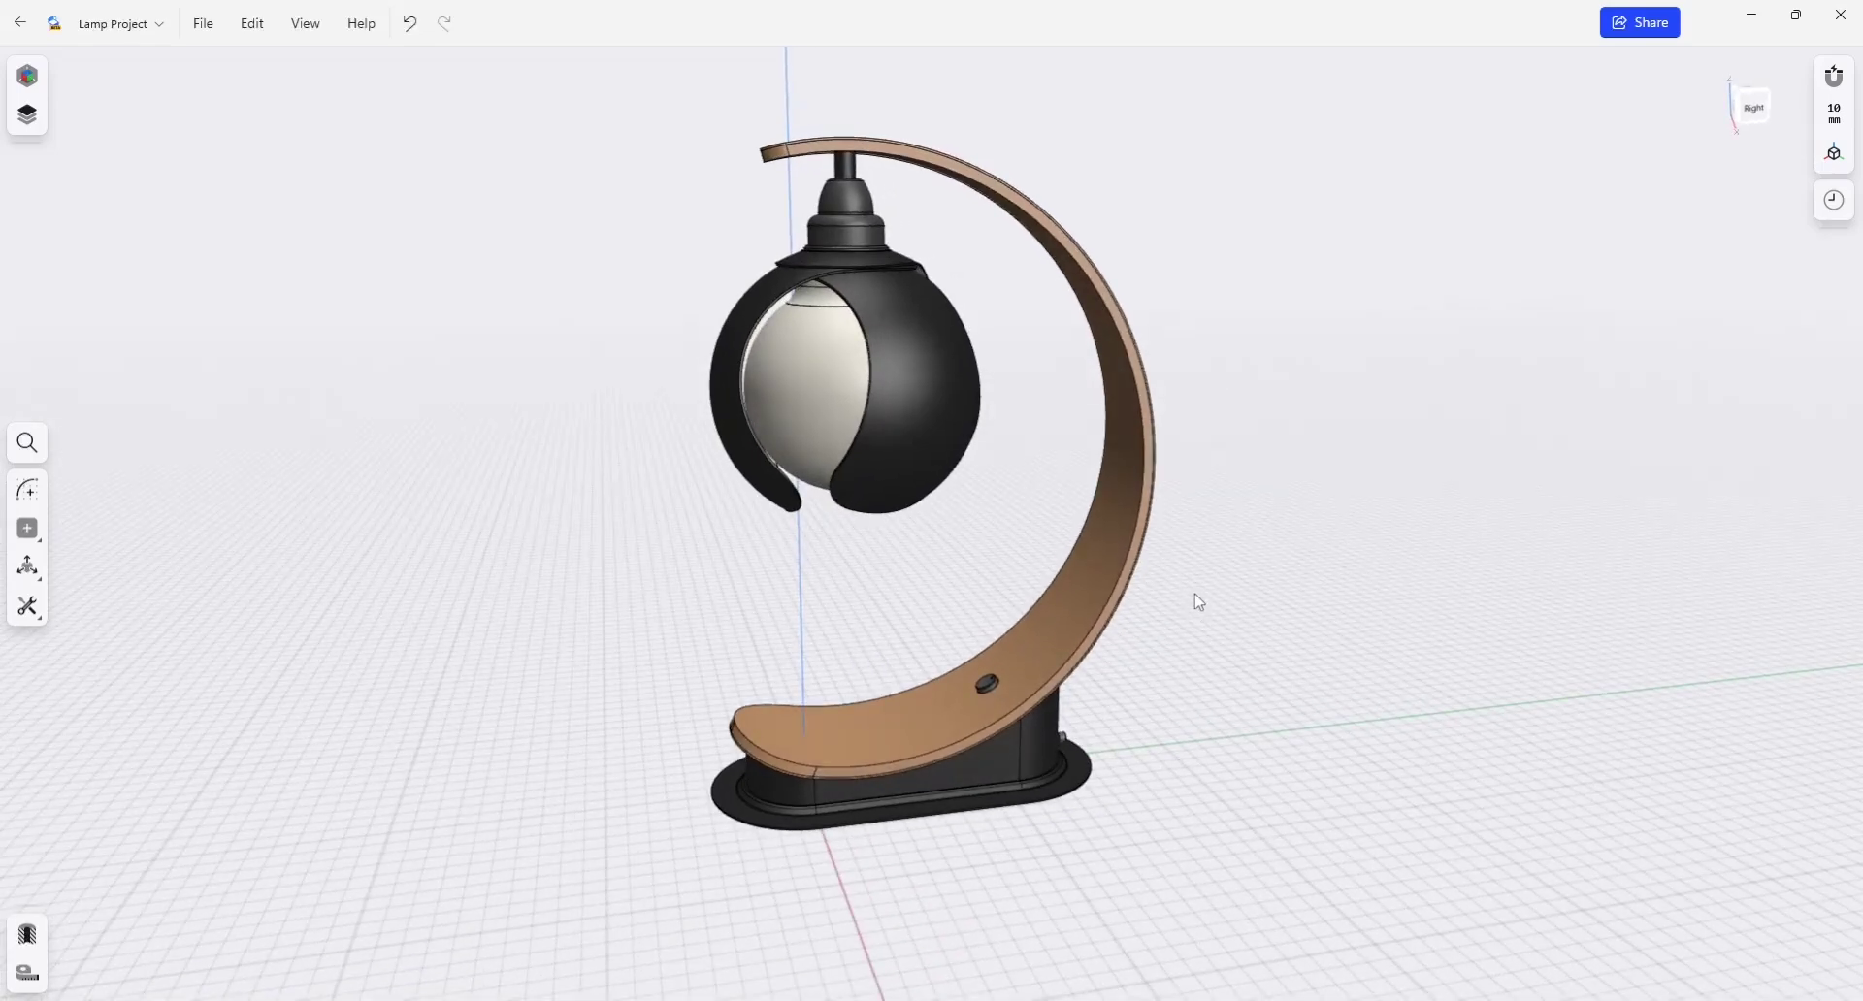
{"action": "right_click_drag", "start_coordinate": [1233, 623], "coordinate": [1272, 636]}
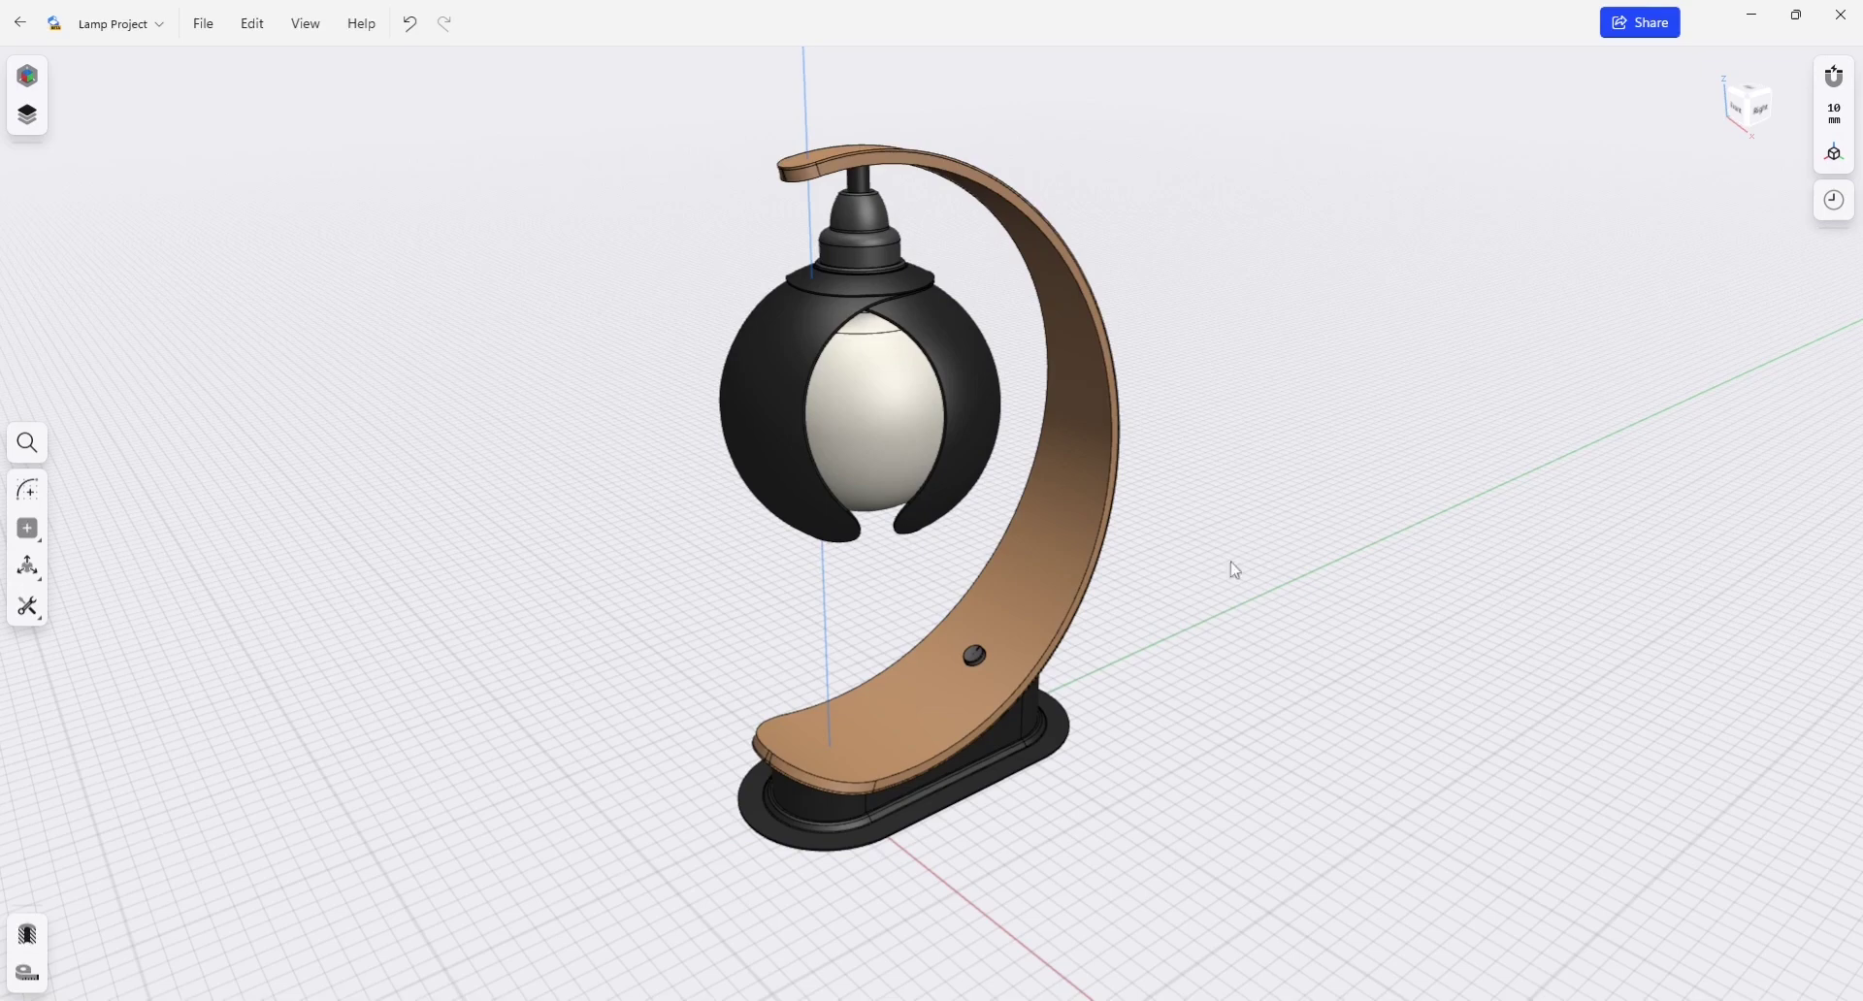
{"action": "mouse_move", "coordinate": [1230, 570]}
{"action": "right_mouse_down"}
{"action": "mouse_move", "coordinate": [1209, 548]}
{"action": "mouse_move", "coordinate": [1230, 583]}
{"action": "right_mouse_up"}
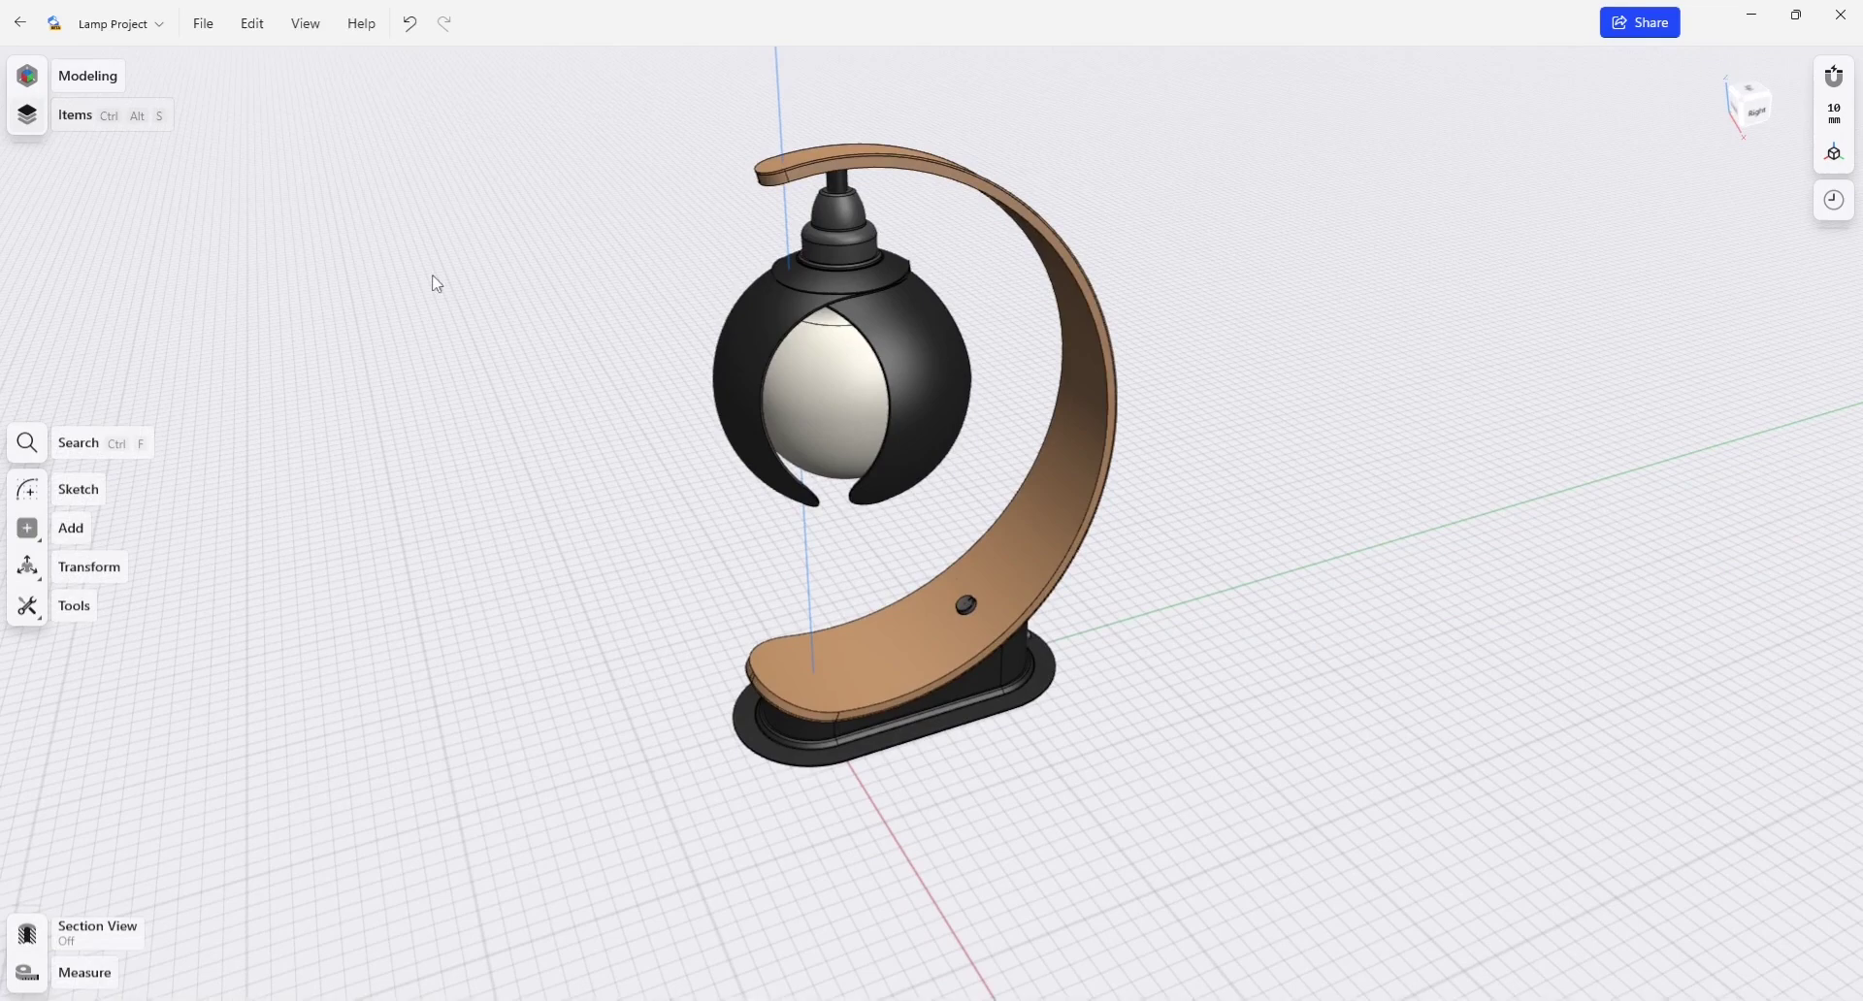
{"action": "key", "text": "ctrl+alt+s"}
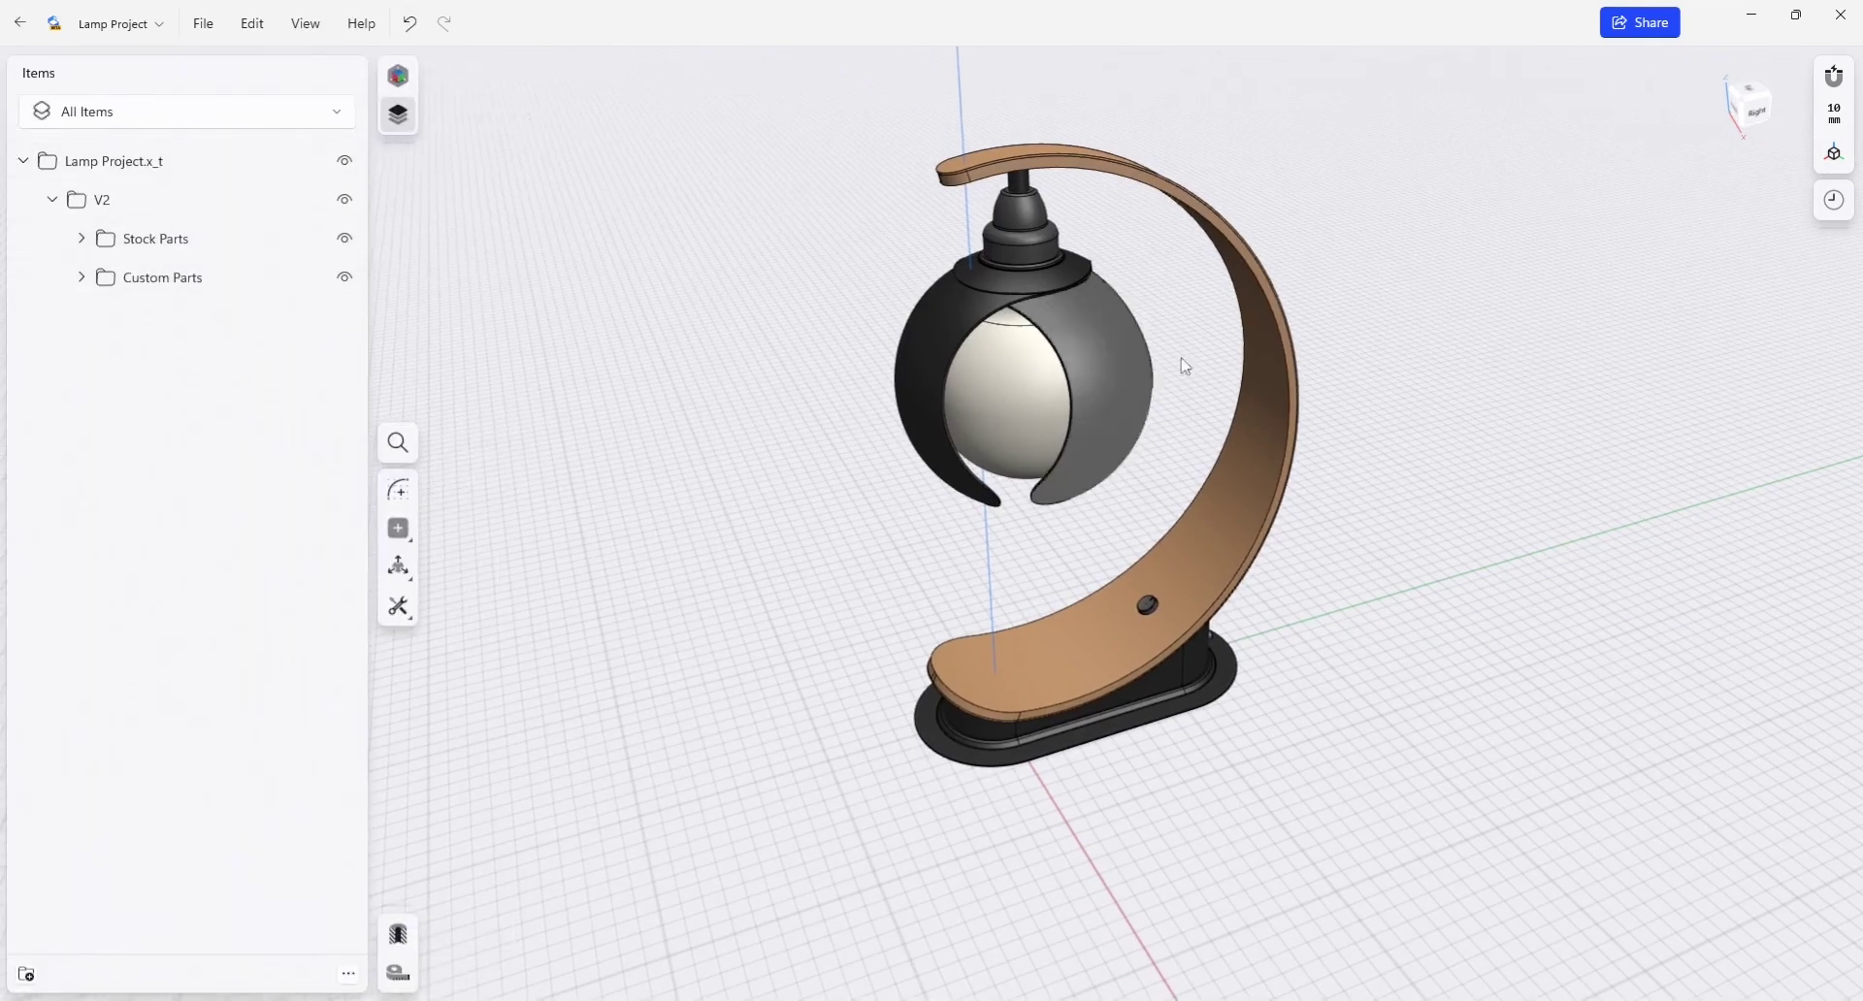
{"action": "mouse_move", "coordinate": [1480, 582]}
{"action": "middle_mouse_down"}
{"action": "mouse_move", "coordinate": [1439, 632]}
{"action": "mouse_move", "coordinate": [1402, 591]}
{"action": "mouse_move", "coordinate": [1423, 548]}
{"action": "mouse_move", "coordinate": [1409, 567]}
{"action": "middle_mouse_up"}
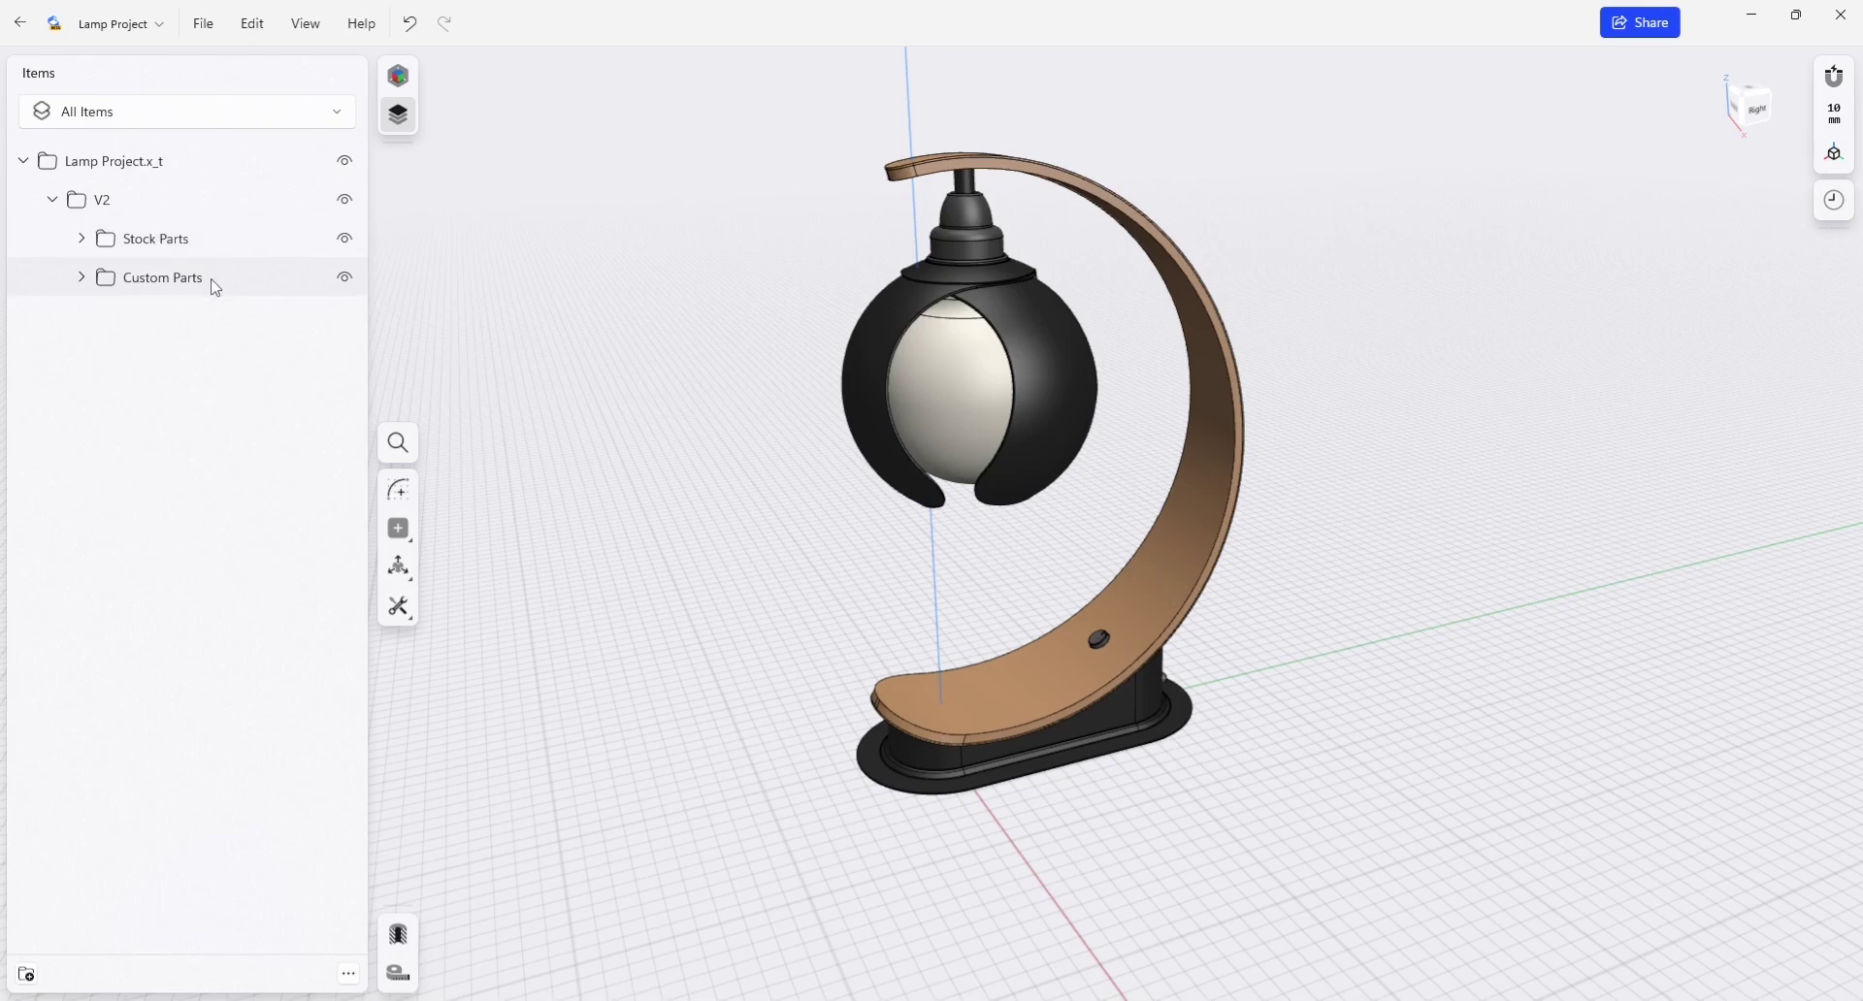
{"action": "left_click", "coordinate": [81, 277]}
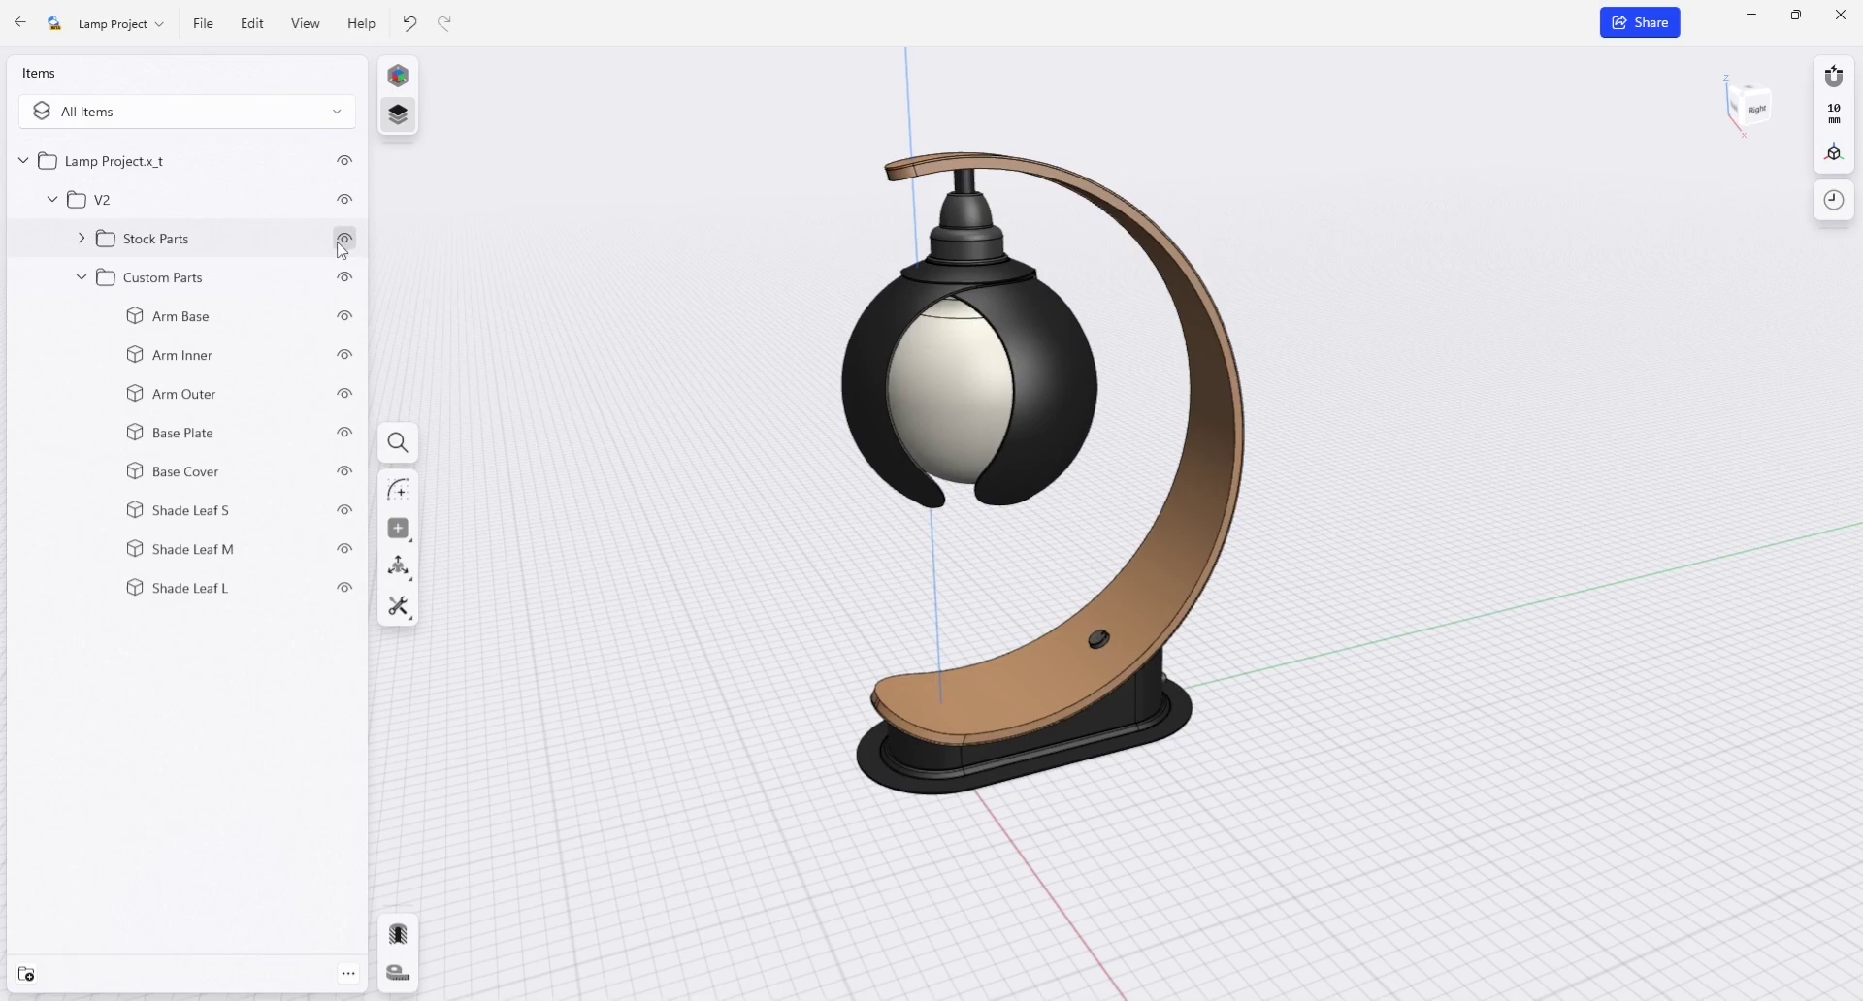
{"action": "right_click_drag", "start_coordinate": [648, 361], "coordinate": [678, 378]}
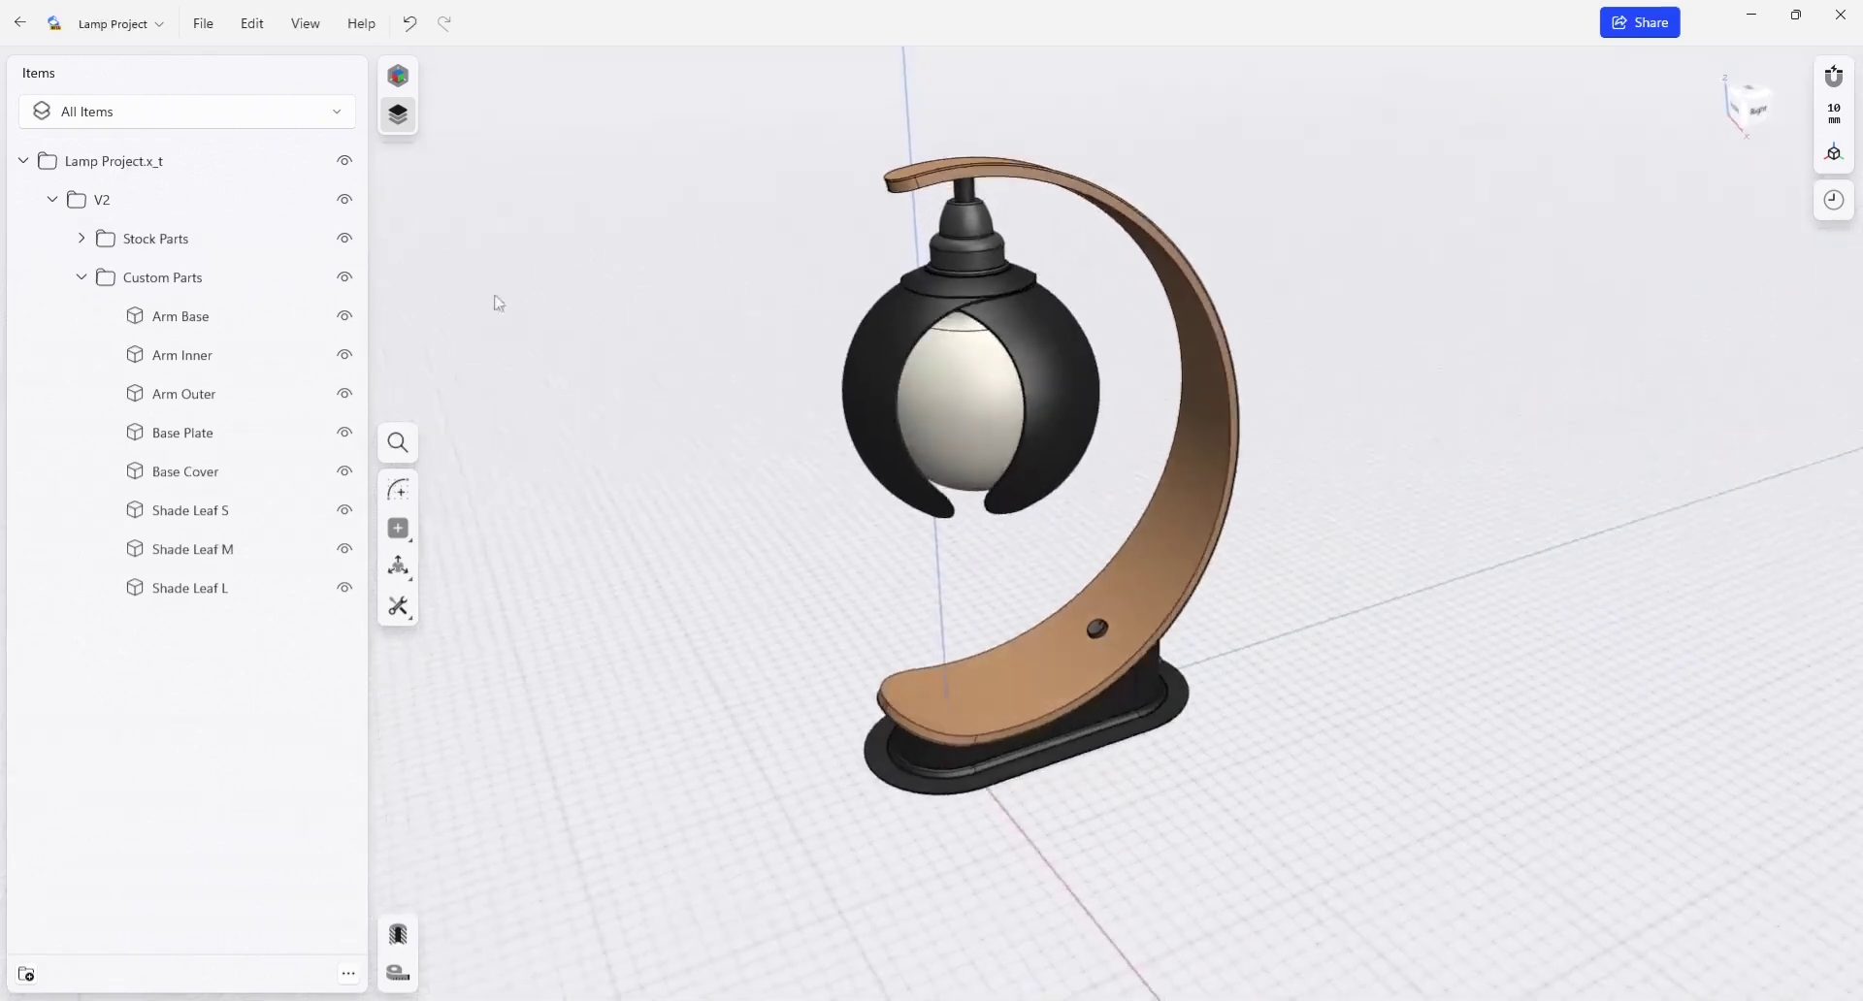
{"action": "left_click", "coordinate": [344, 238]}
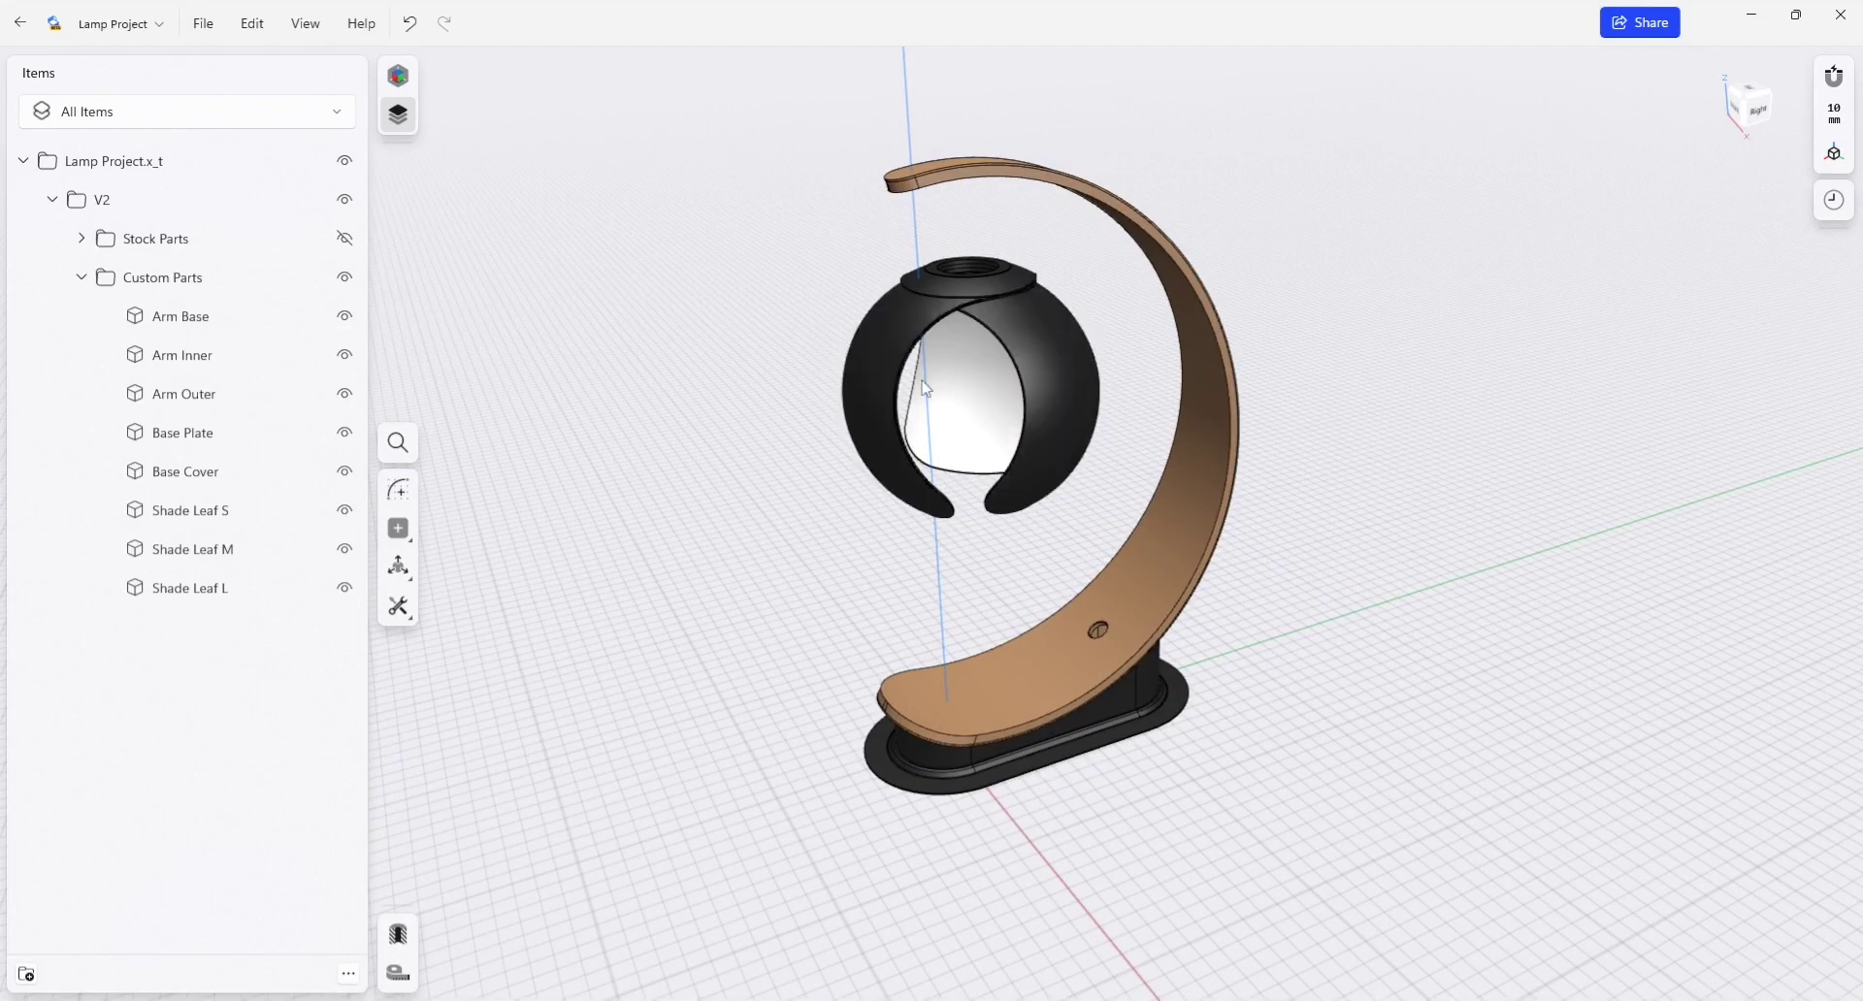
{"action": "left_click", "coordinate": [185, 511]}
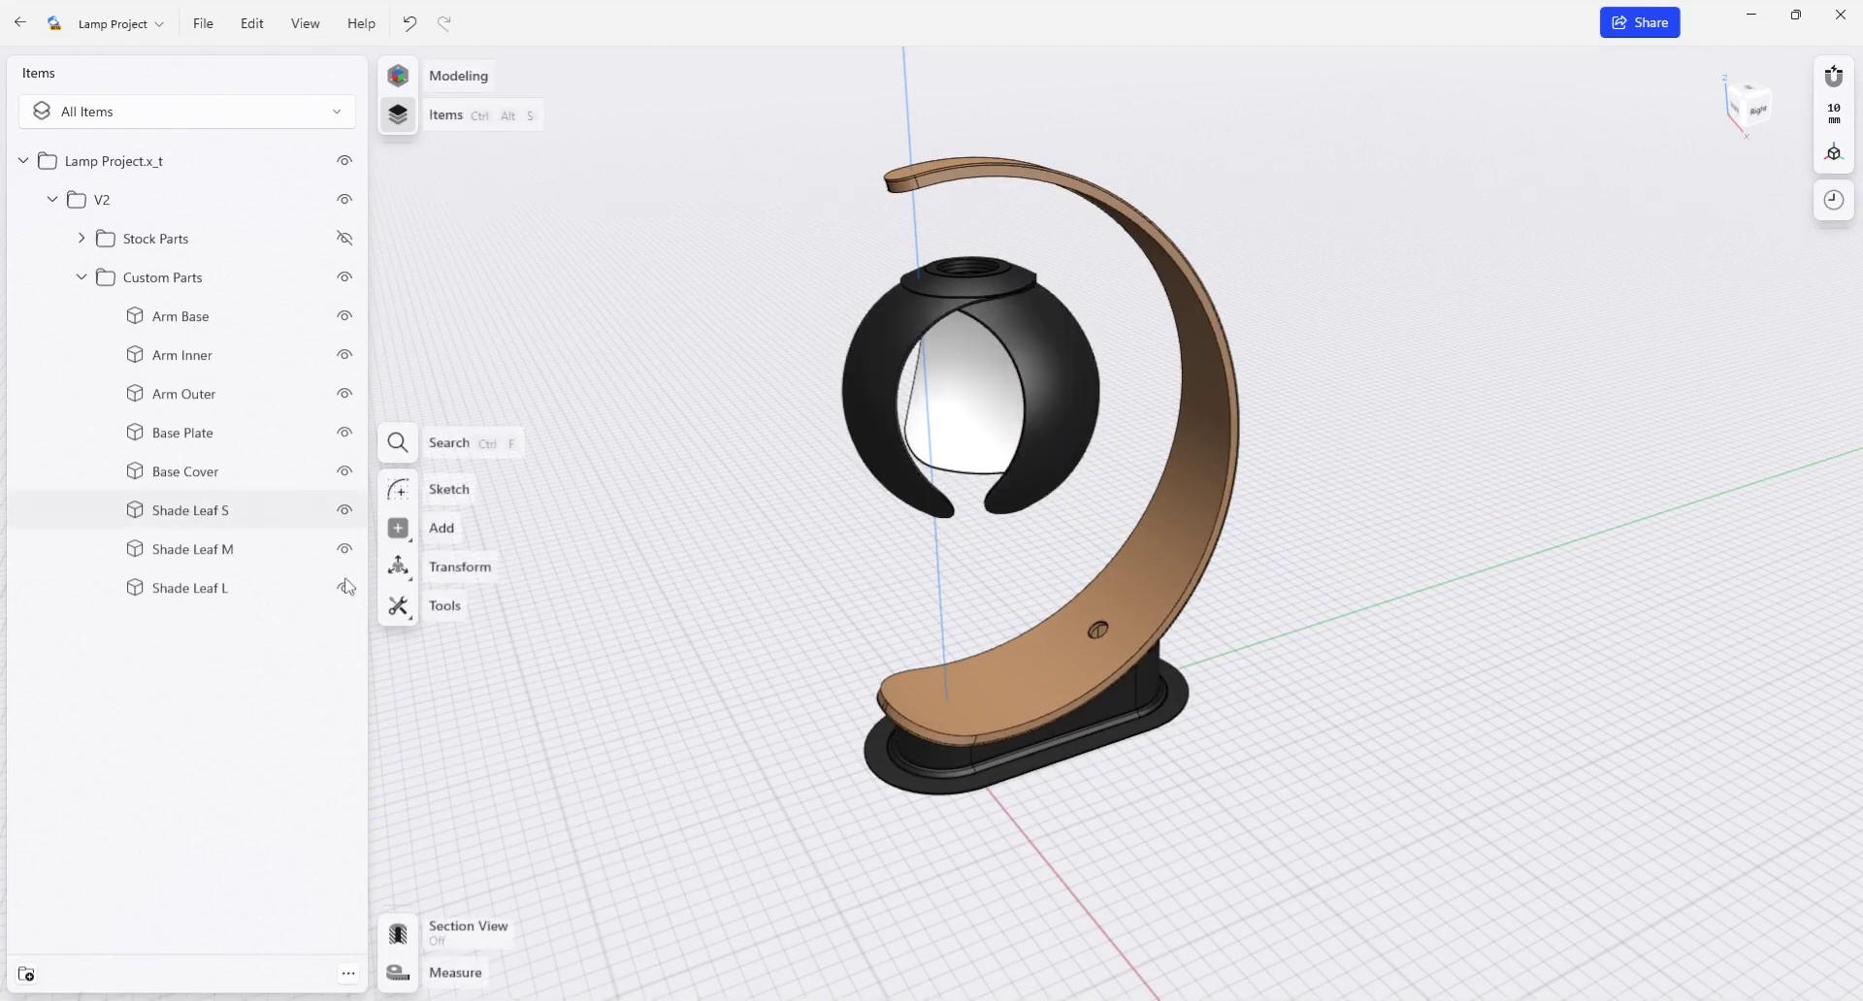
{"action": "left_click", "coordinate": [1058, 475]}
{"action": "key", "text": "m"}
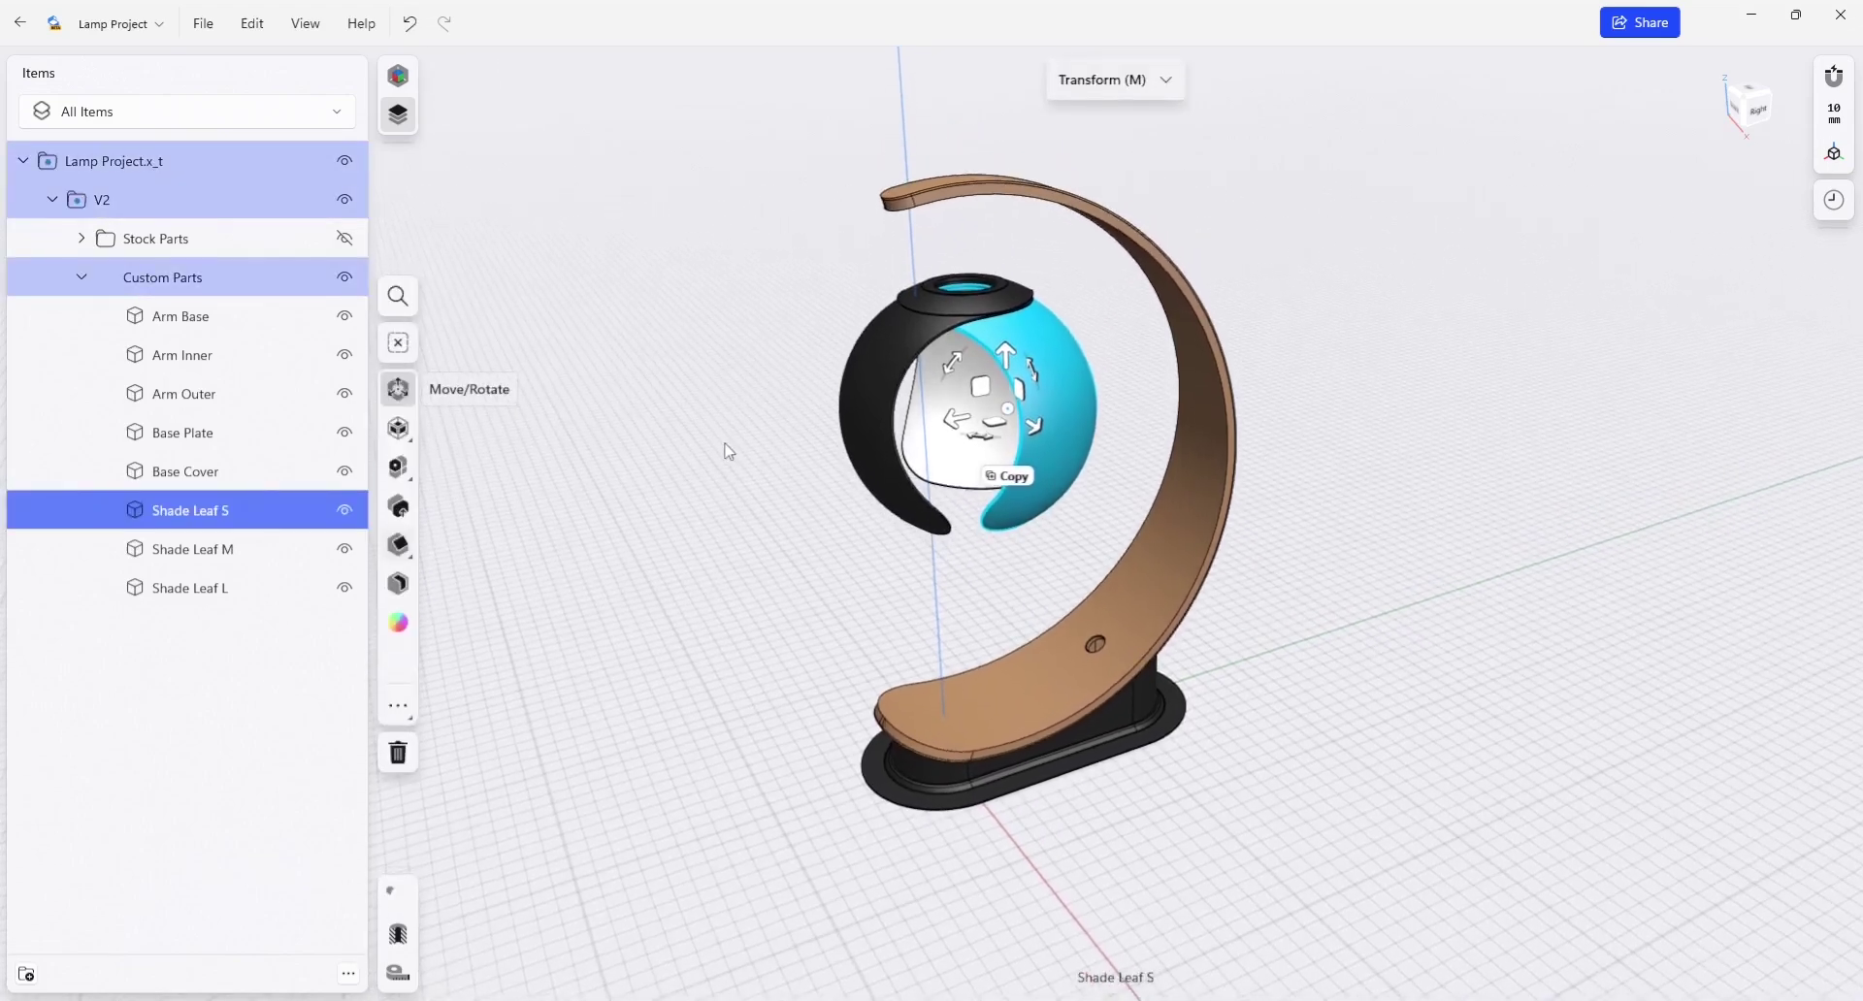
{"action": "mouse_move", "coordinate": [786, 505]}
{"action": "middle_mouse_down"}
{"action": "mouse_move", "coordinate": [703, 462]}
{"action": "mouse_move", "coordinate": [821, 492]}
{"action": "middle_mouse_up"}
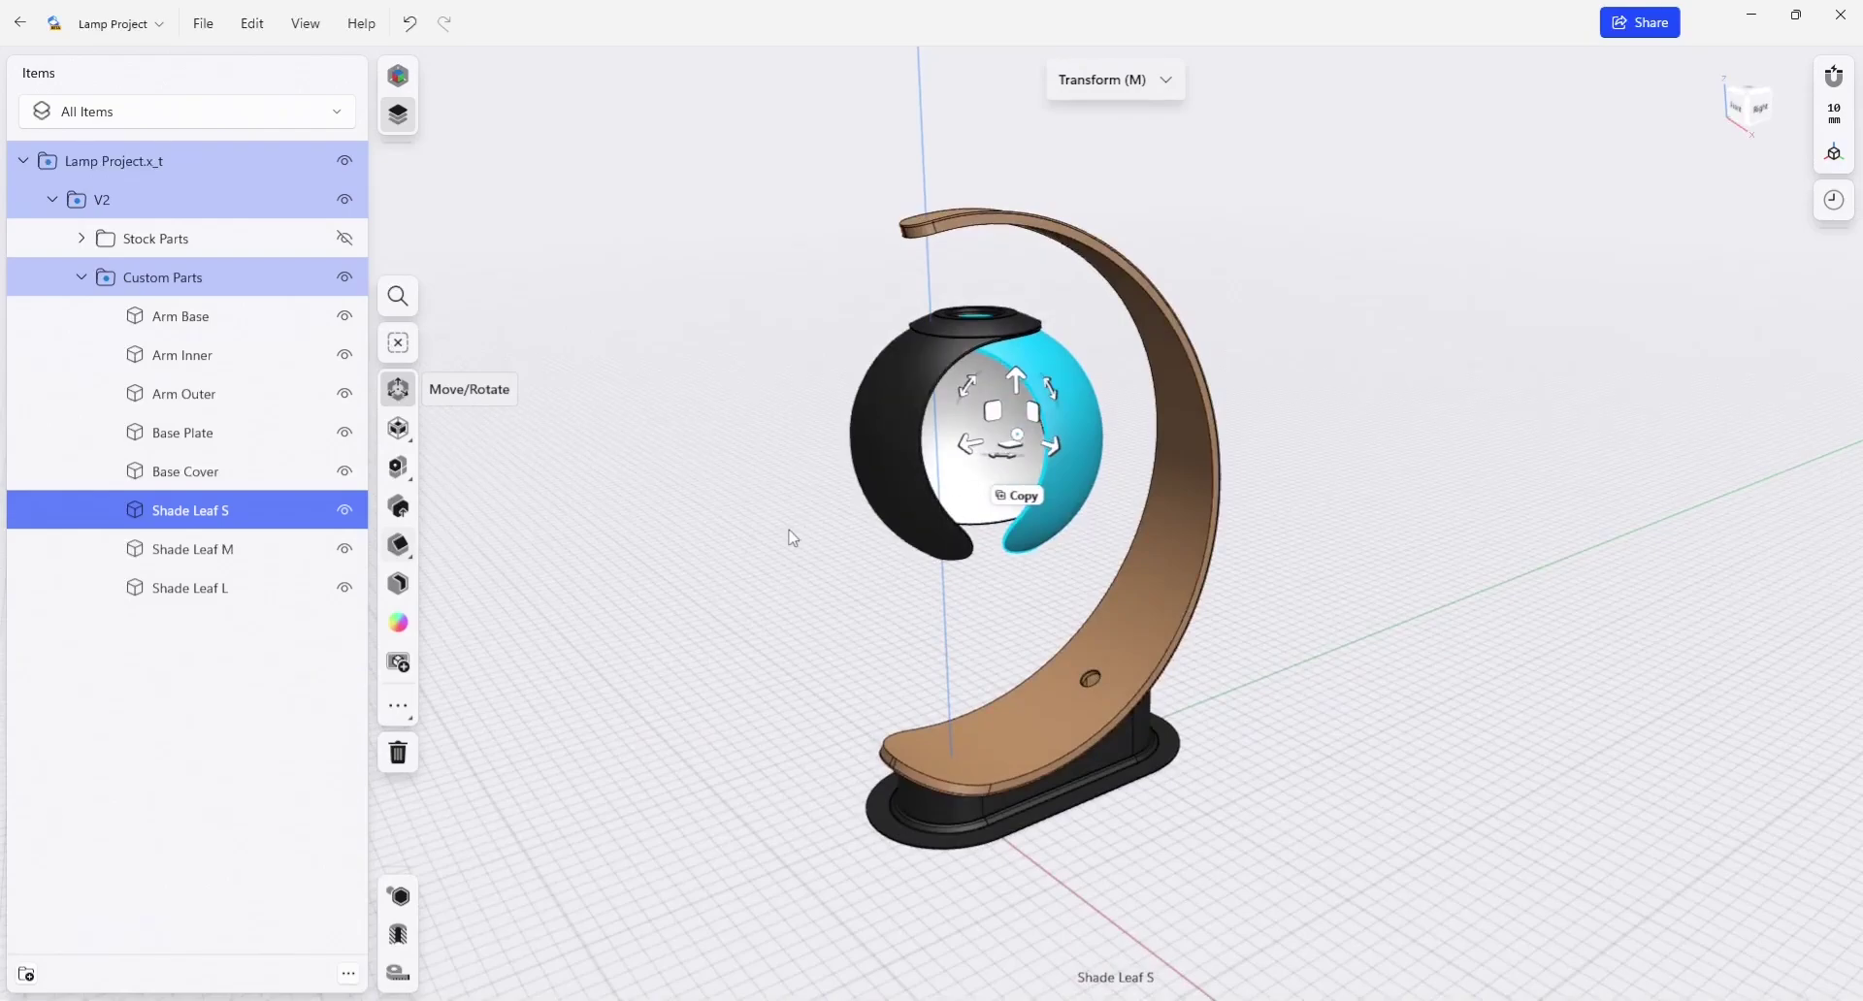
{"action": "left_click", "coordinate": [1343, 707]}
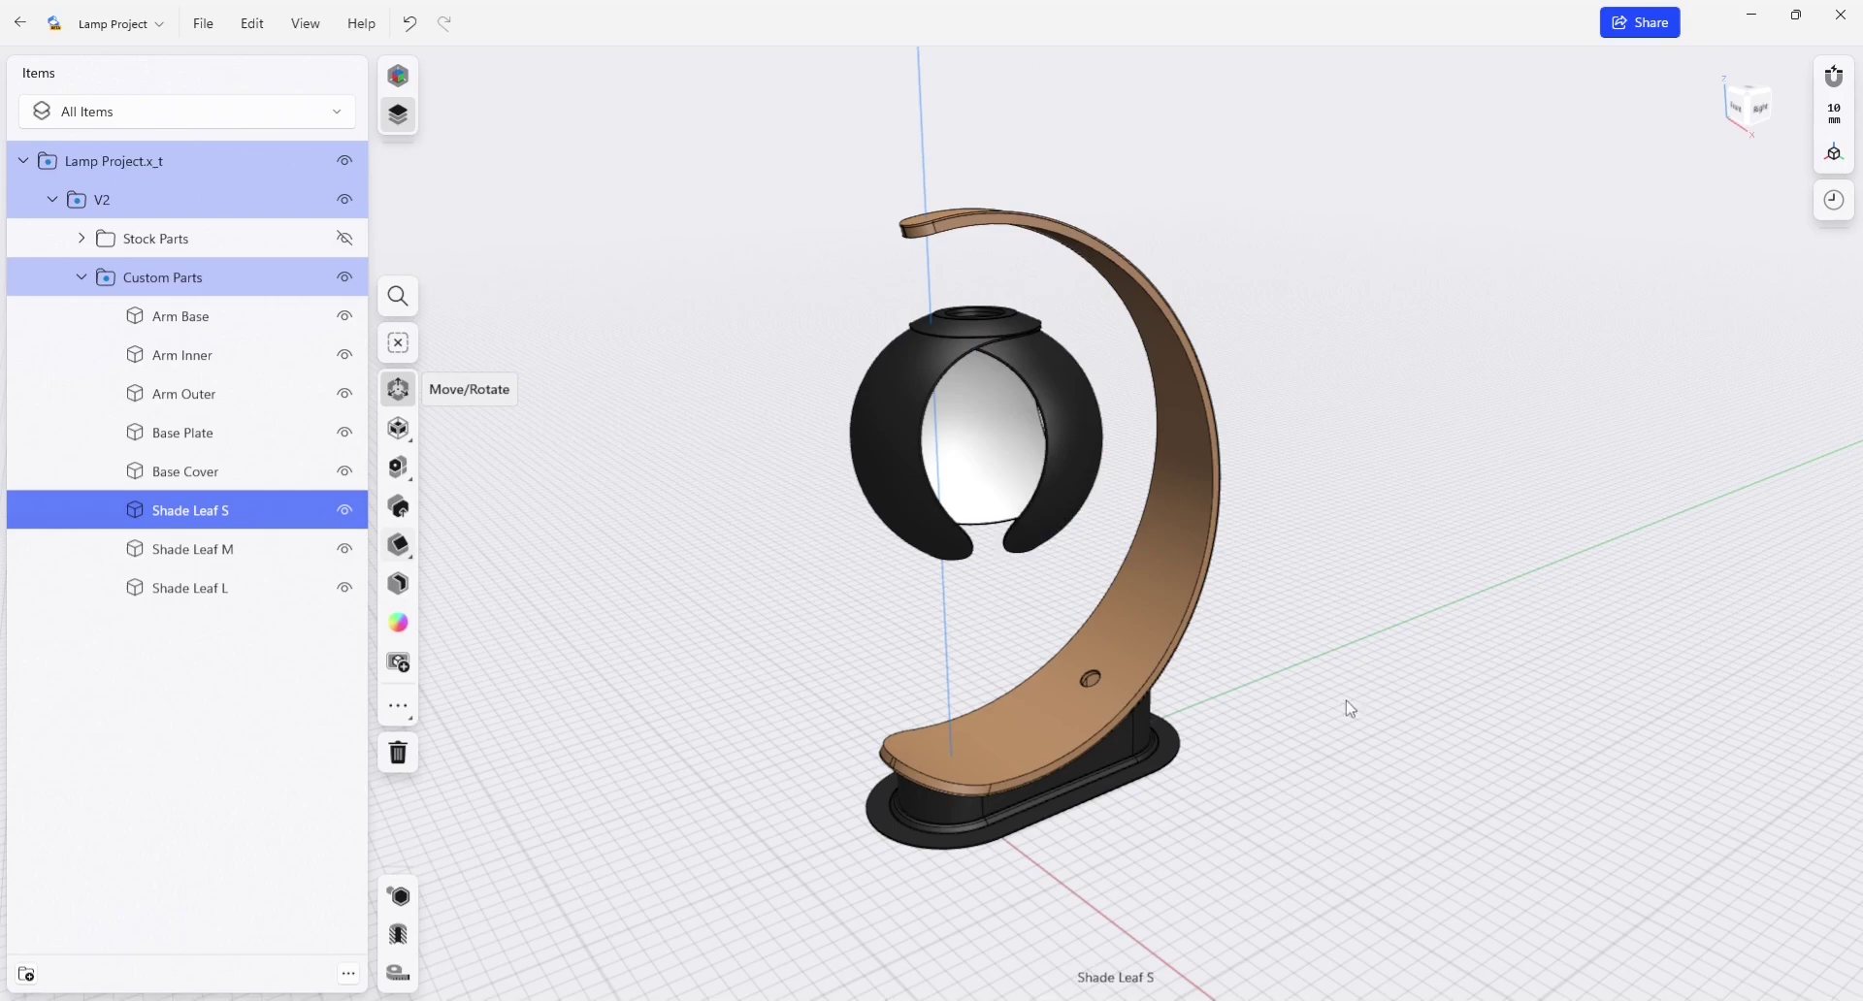
{"action": "right_click_drag", "start_coordinate": [1310, 653], "coordinate": [1052, 524]}
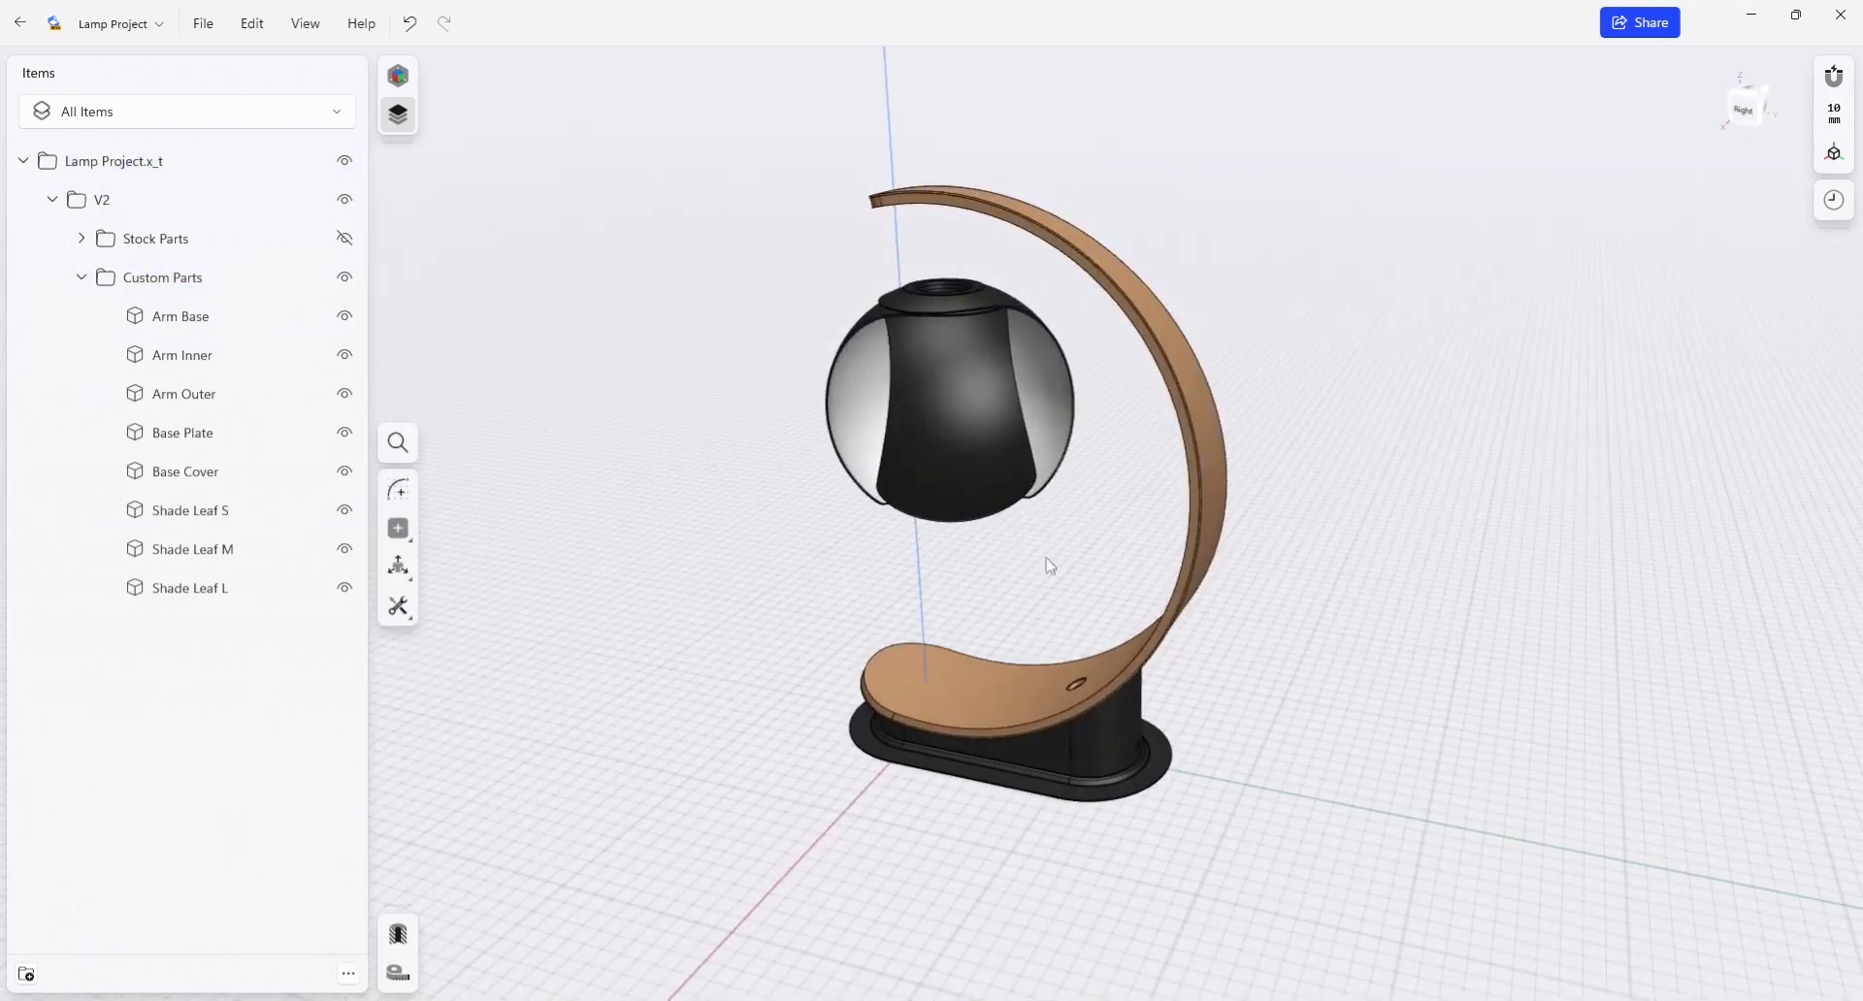
{"action": "right_click_drag", "start_coordinate": [946, 590], "coordinate": [1051, 583]}
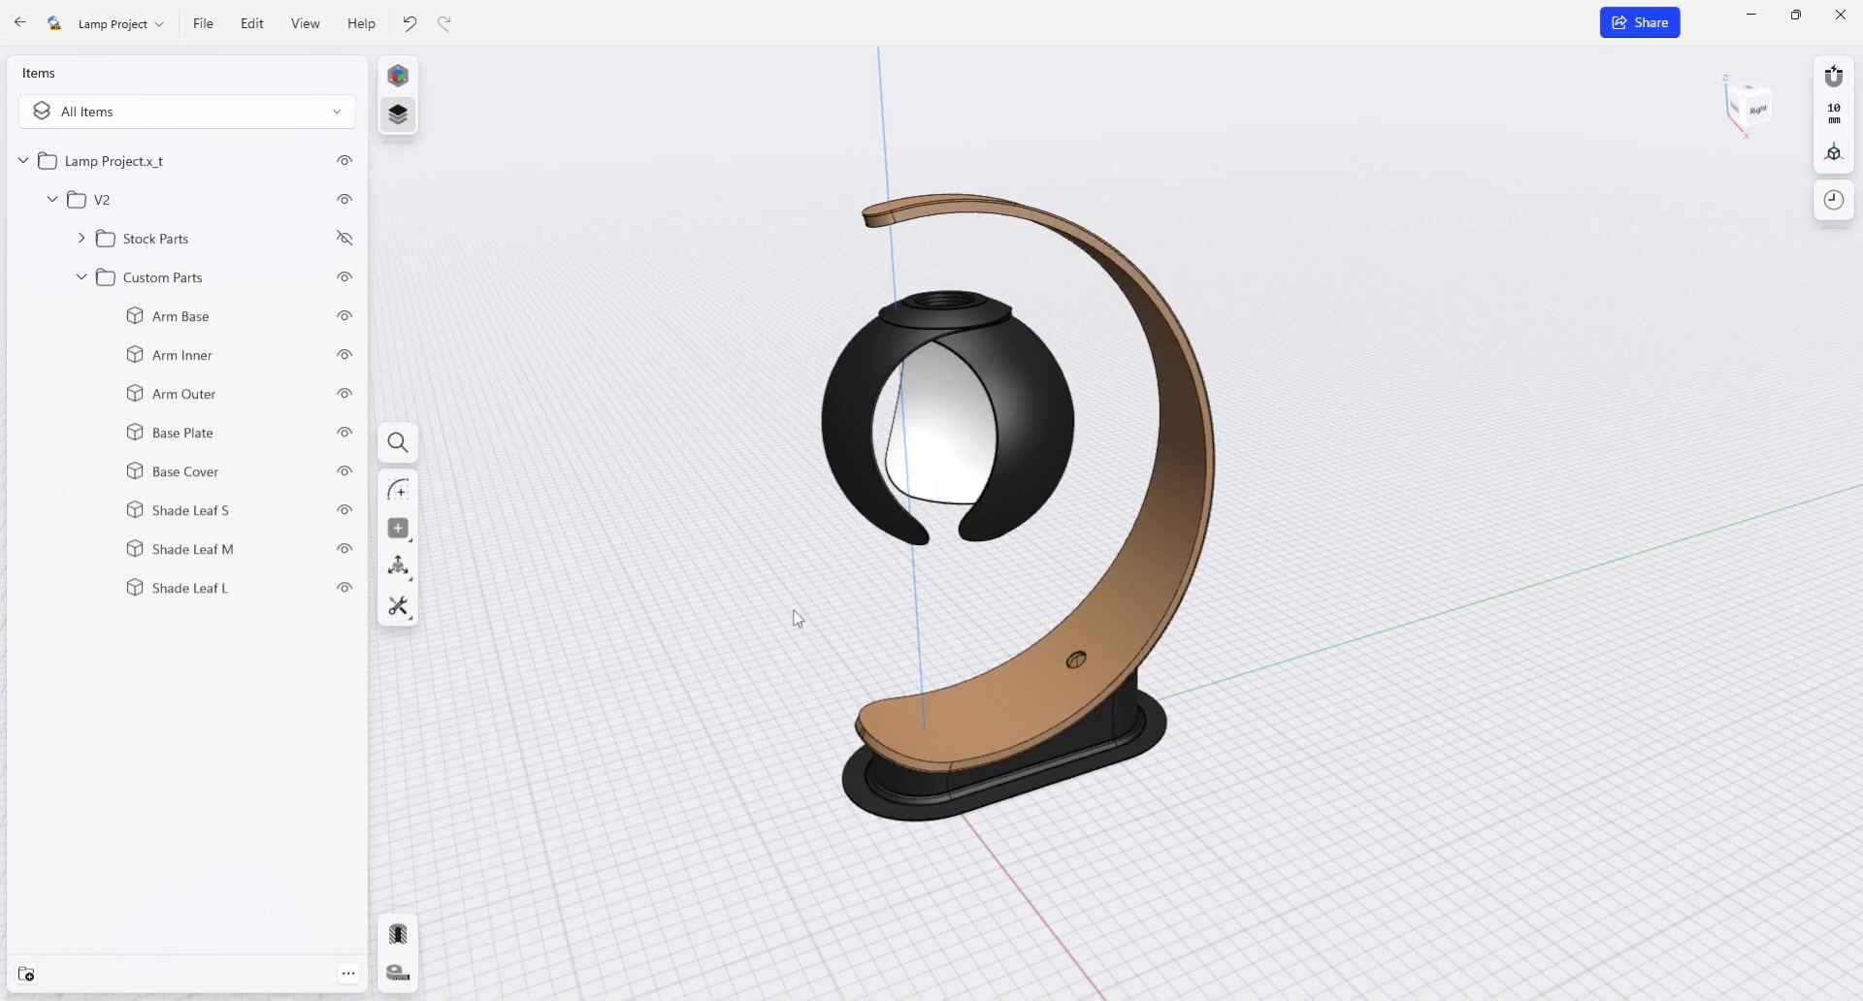
{"action": "mouse_move", "coordinate": [779, 618]}
{"action": "right_mouse_down"}
{"action": "mouse_move", "coordinate": [774, 594]}
{"action": "mouse_move", "coordinate": [793, 594]}
{"action": "right_mouse_up"}
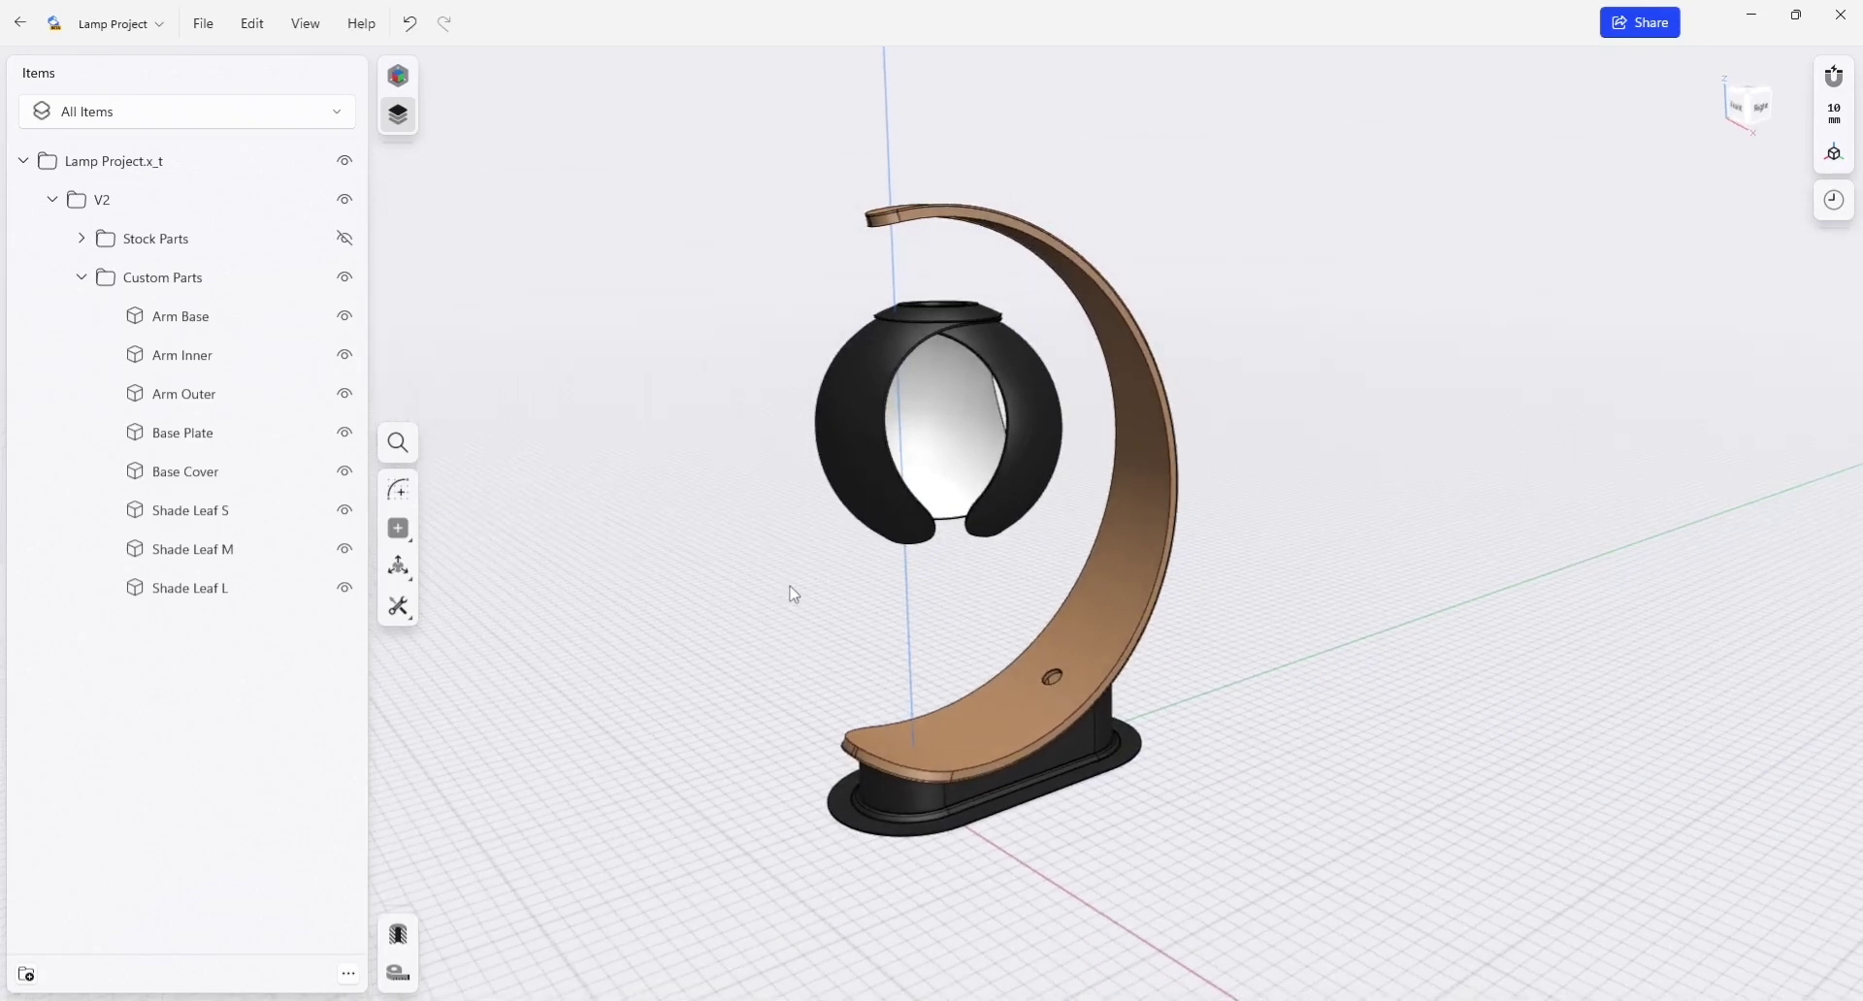
{"action": "mouse_move", "coordinate": [1348, 607]}
{"action": "right_mouse_down"}
{"action": "mouse_move", "coordinate": [1319, 615]}
{"action": "mouse_move", "coordinate": [1531, 523]}
{"action": "right_mouse_up"}
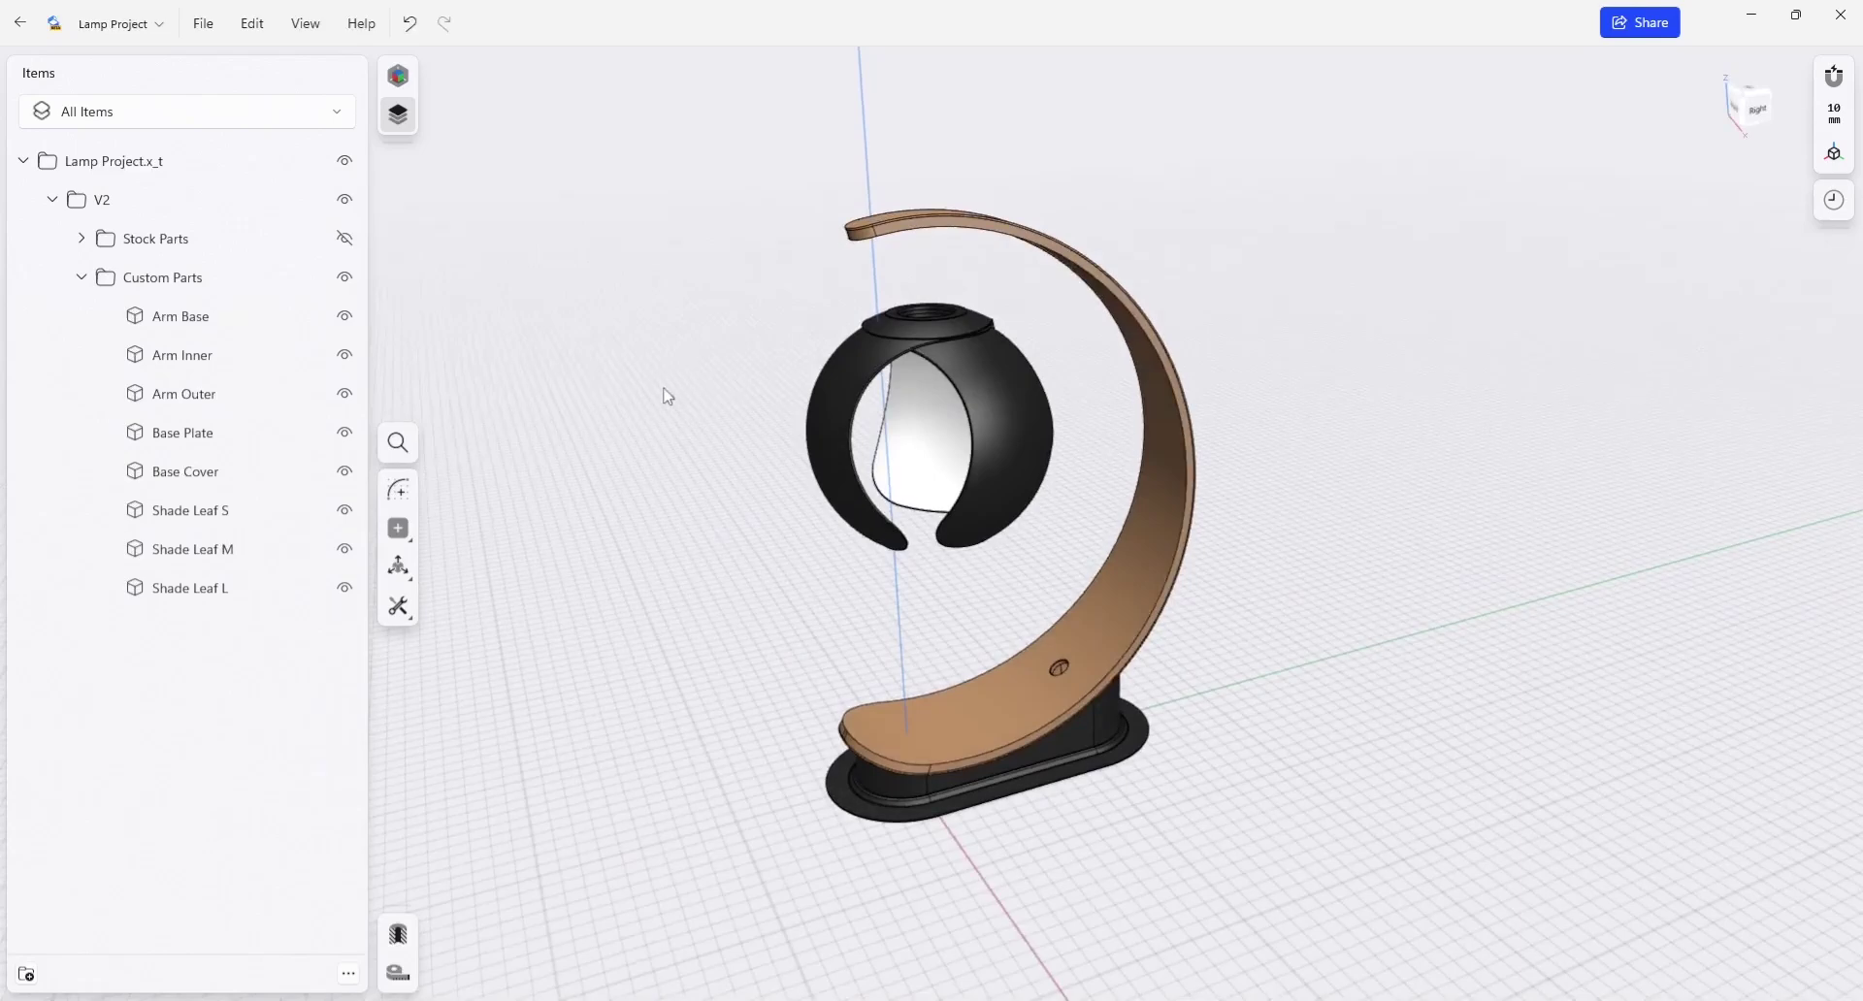
{"action": "scroll", "coordinate": [943, 346], "scroll_direction": "up", "scroll_amount": 3}
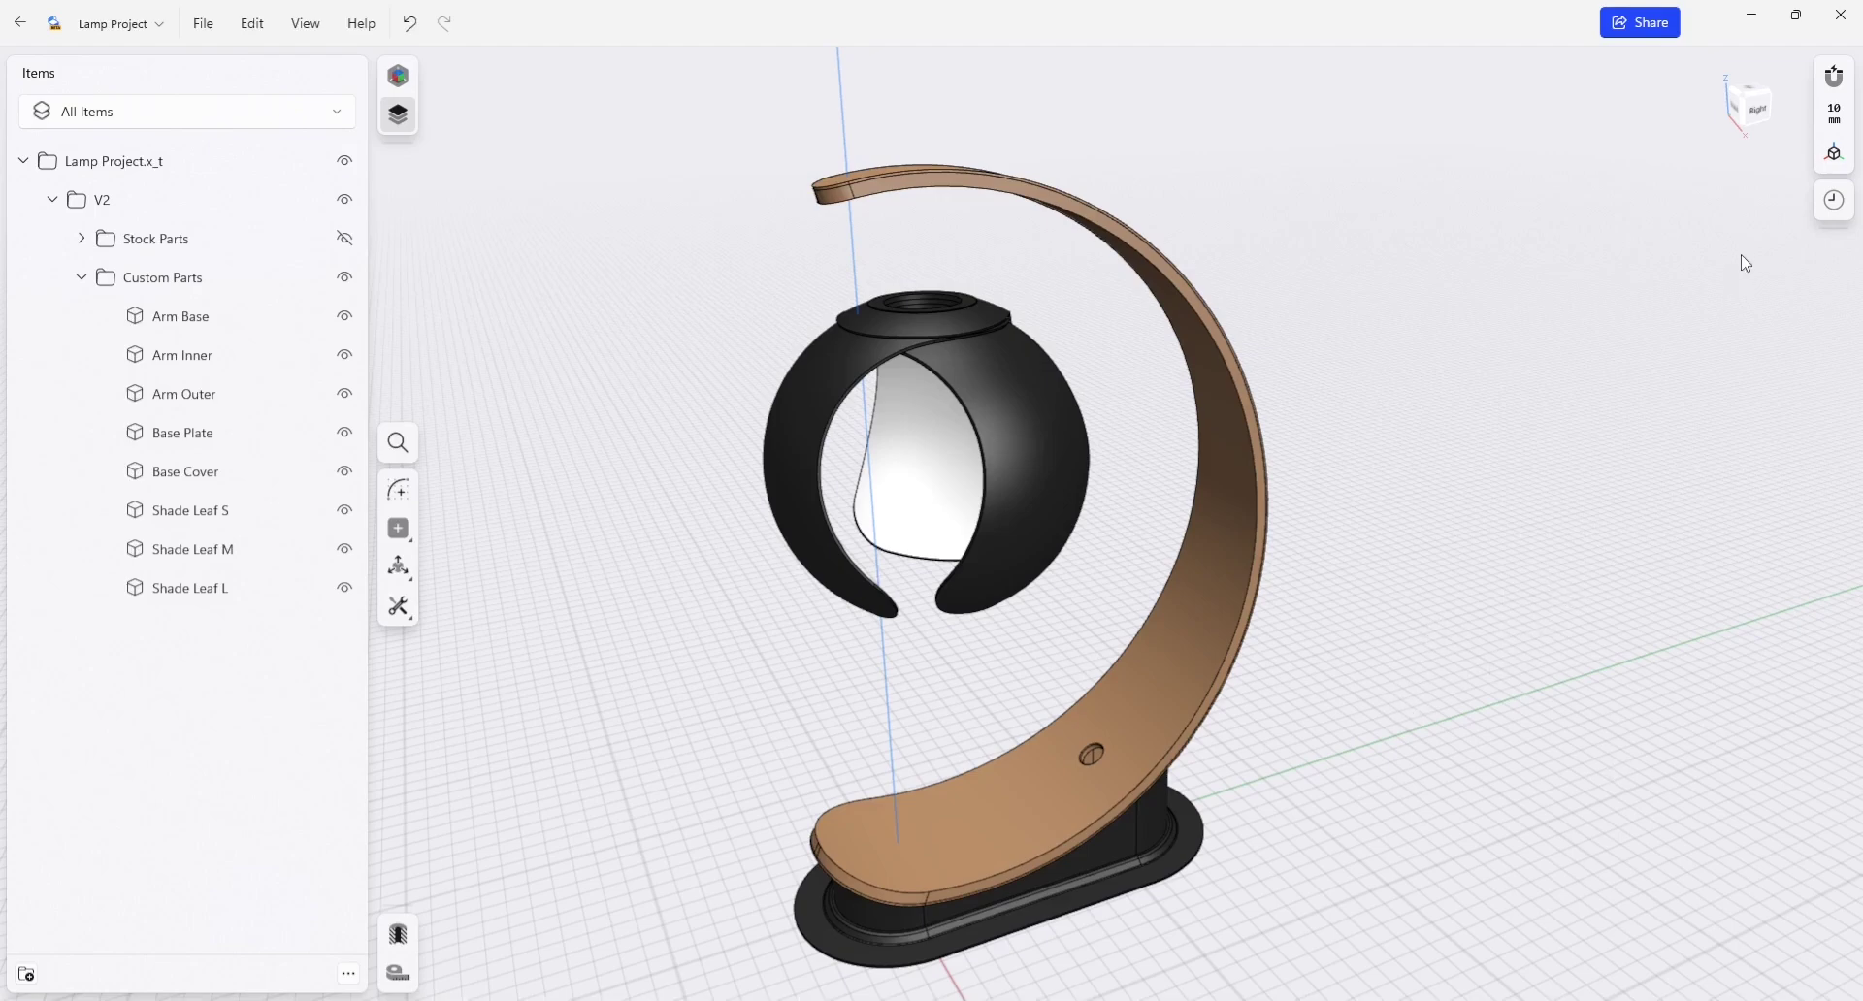
{"action": "right_click_drag", "start_coordinate": [1412, 717], "coordinate": [1201, 505]}
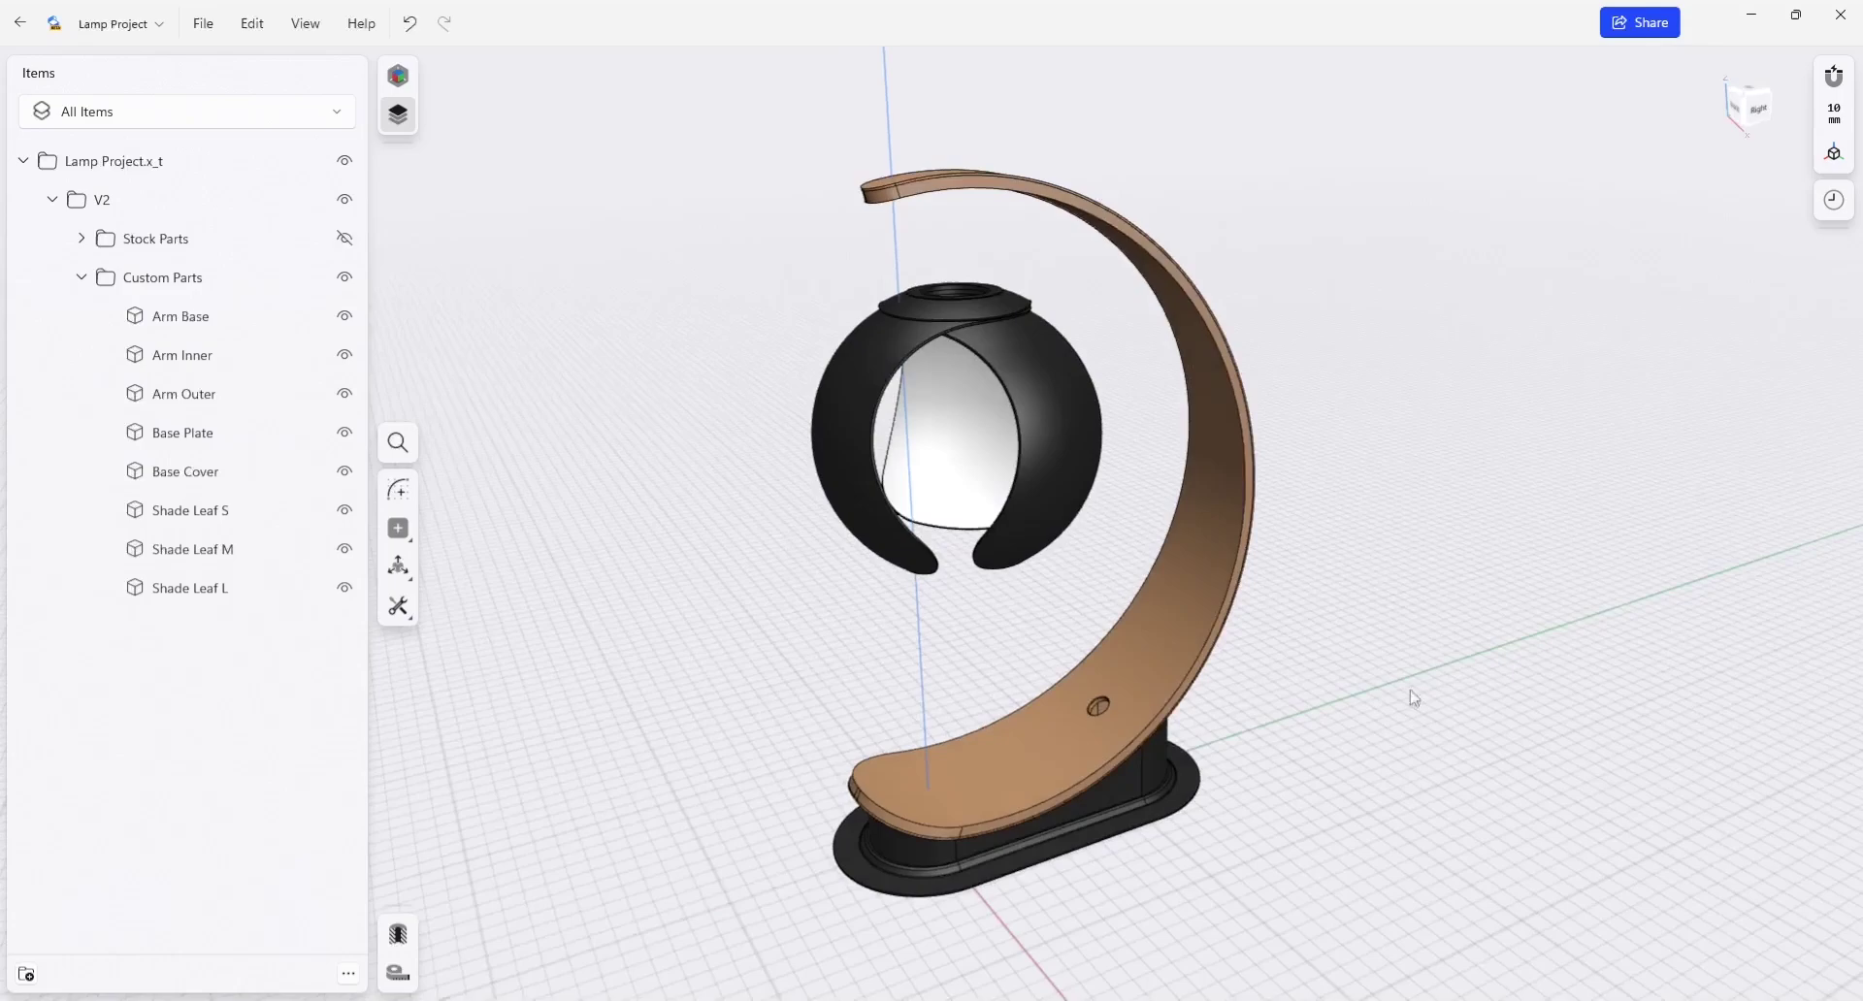
Step: Select the whole Arm Outer part and hide it
{"action": "left_click", "coordinate": [1201, 497]}
{"action": "mouse_move", "coordinate": [1405, 615]}
{"action": "right_mouse_down"}
{"action": "mouse_move", "coordinate": [1205, 511]}
{"action": "mouse_move", "coordinate": [1272, 854]}
{"action": "right_mouse_up"}
{"action": "left_click", "coordinate": [1205, 510]}
{"action": "left_click", "coordinate": [1186, 586]}
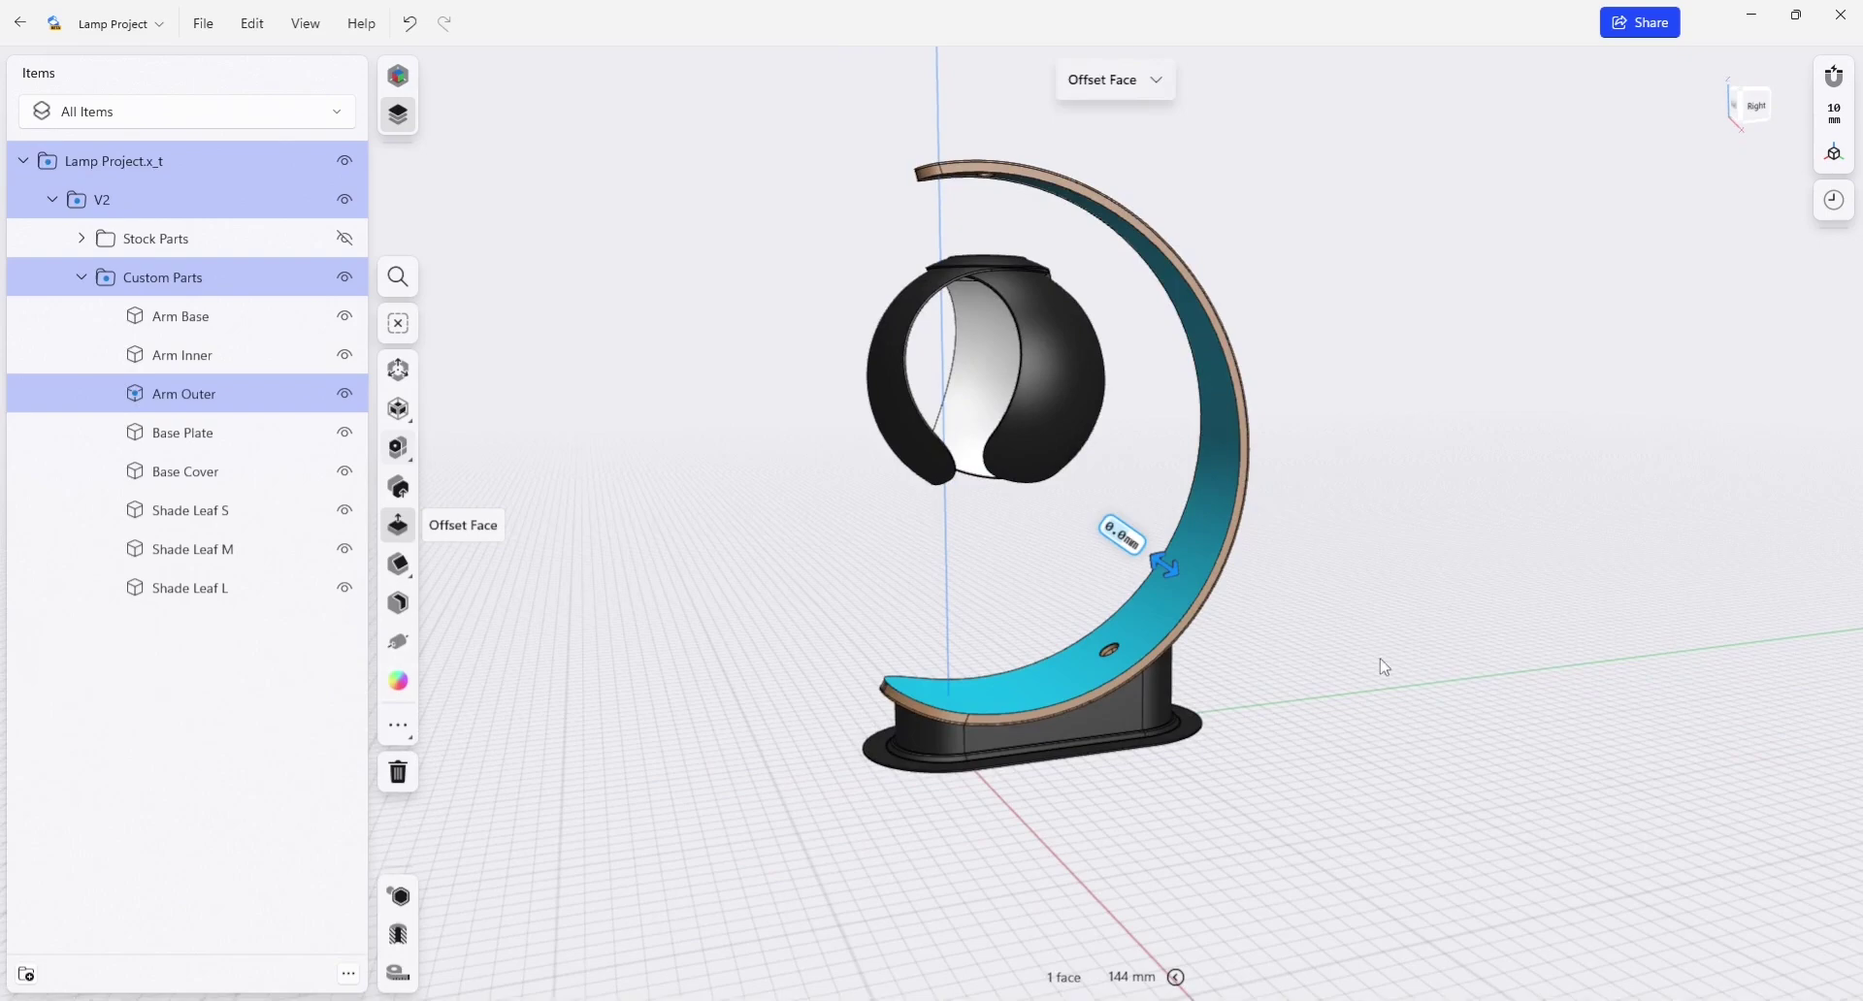
{"action": "mouse_move", "coordinate": [1381, 664]}
{"action": "right_mouse_down"}
{"action": "mouse_move", "coordinate": [1413, 670]}
{"action": "mouse_move", "coordinate": [1203, 549]}
{"action": "right_mouse_up"}
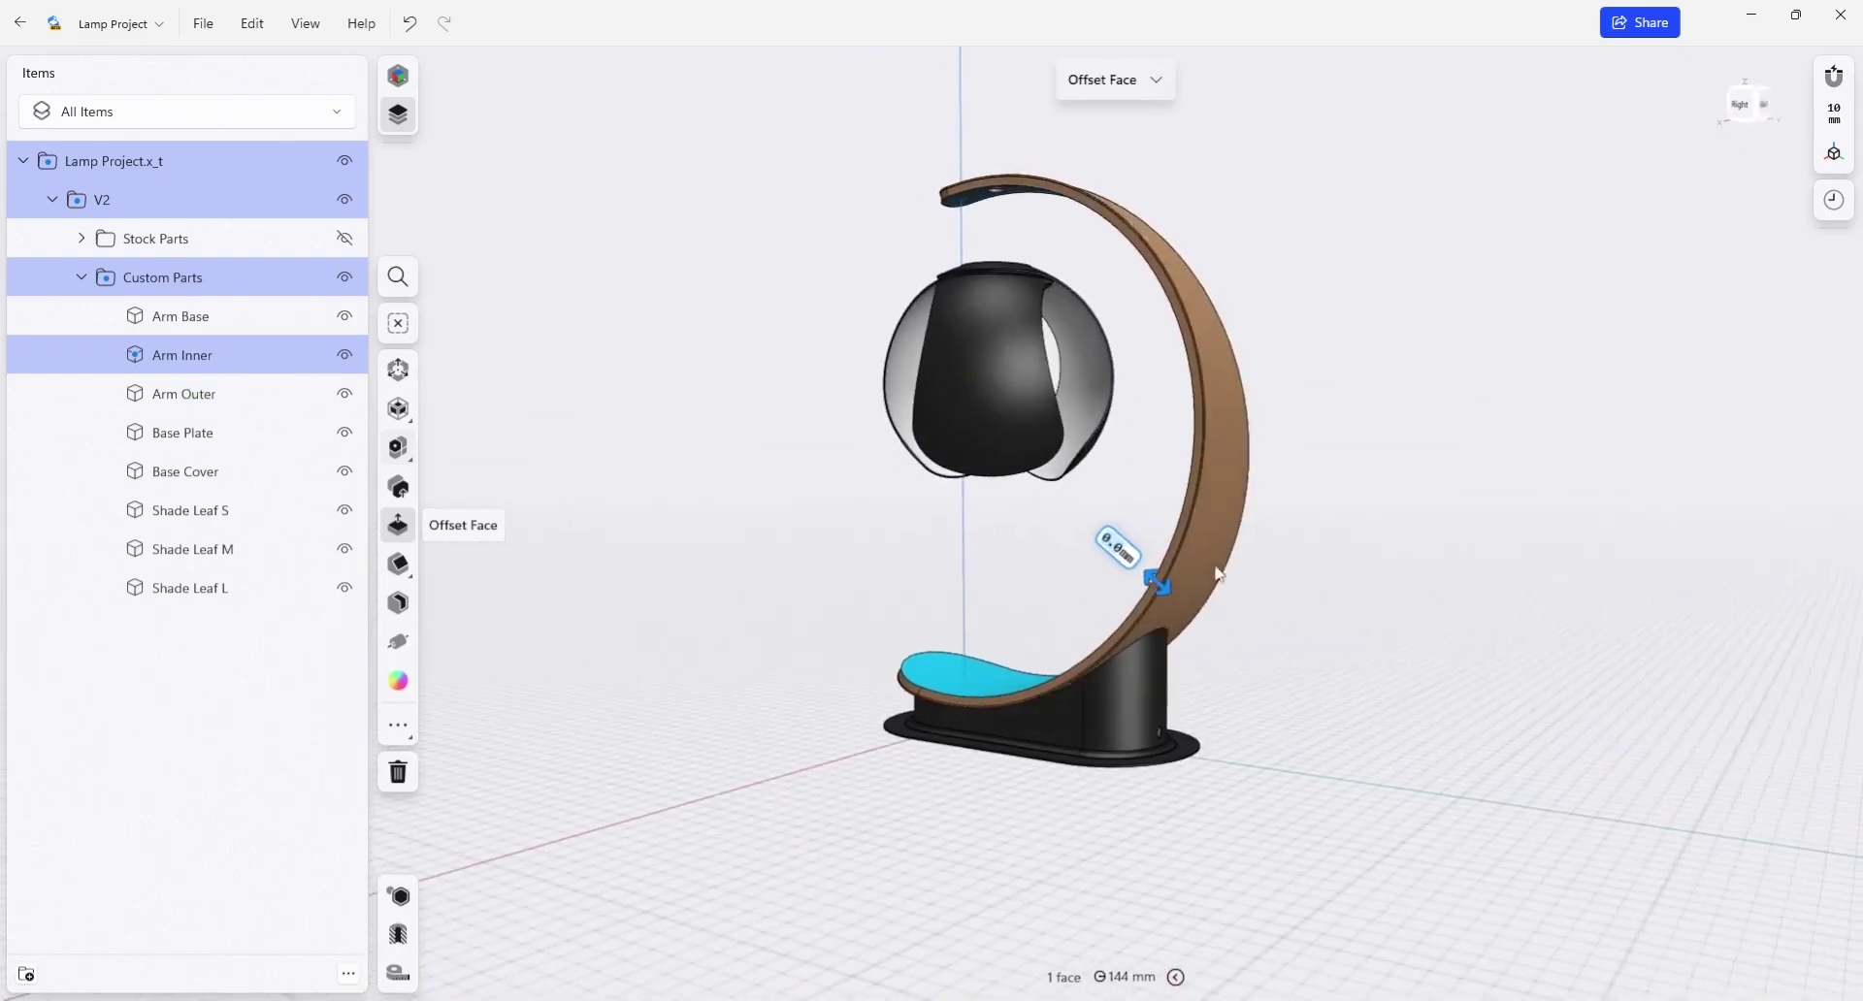
{"action": "left_click", "coordinate": [1203, 549]}
{"action": "double_click", "coordinate": [1202, 549]}
{"action": "right_click_drag", "start_coordinate": [1501, 670], "coordinate": [1293, 561]}
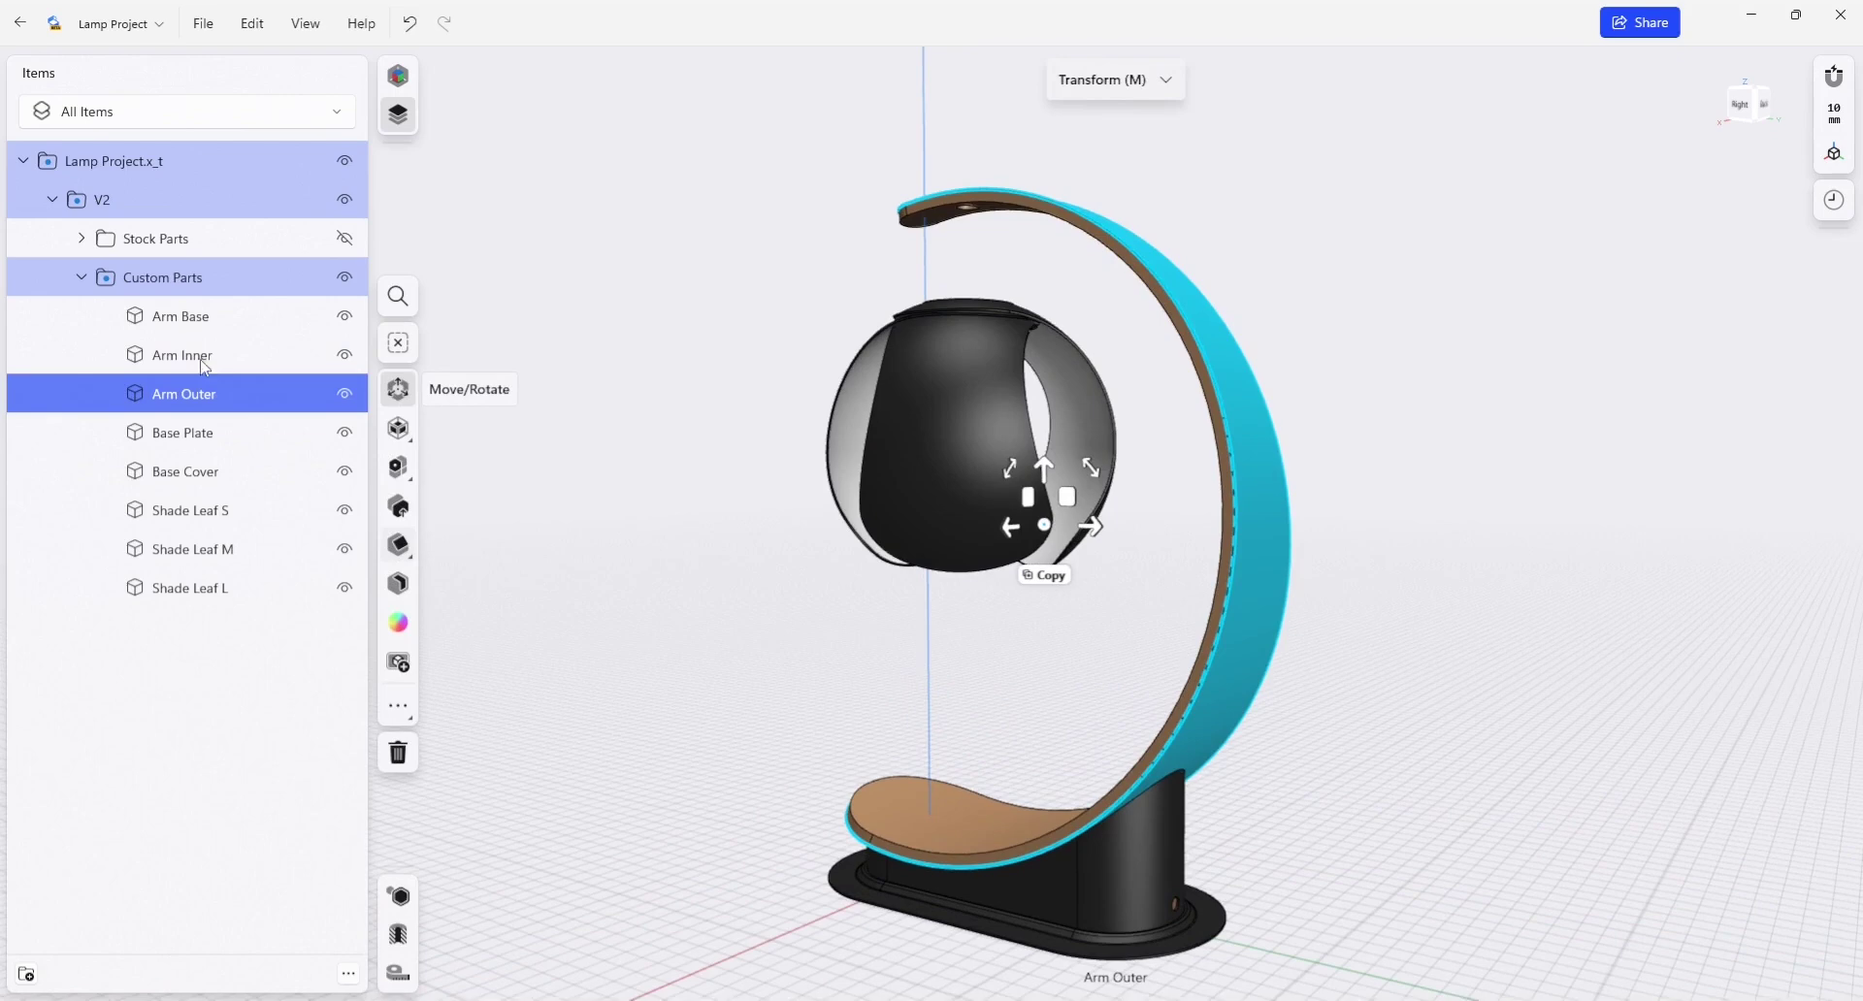
{"action": "key", "text": "h"}
{"action": "left_click", "coordinate": [1384, 636]}
Step: Orbit around the lamp and turn the stock parts visible in the Items tree
{"action": "mouse_move", "coordinate": [1384, 637]}
{"action": "right_mouse_down"}
{"action": "mouse_move", "coordinate": [1417, 718]}
{"action": "mouse_move", "coordinate": [1330, 666]}
{"action": "right_mouse_up"}
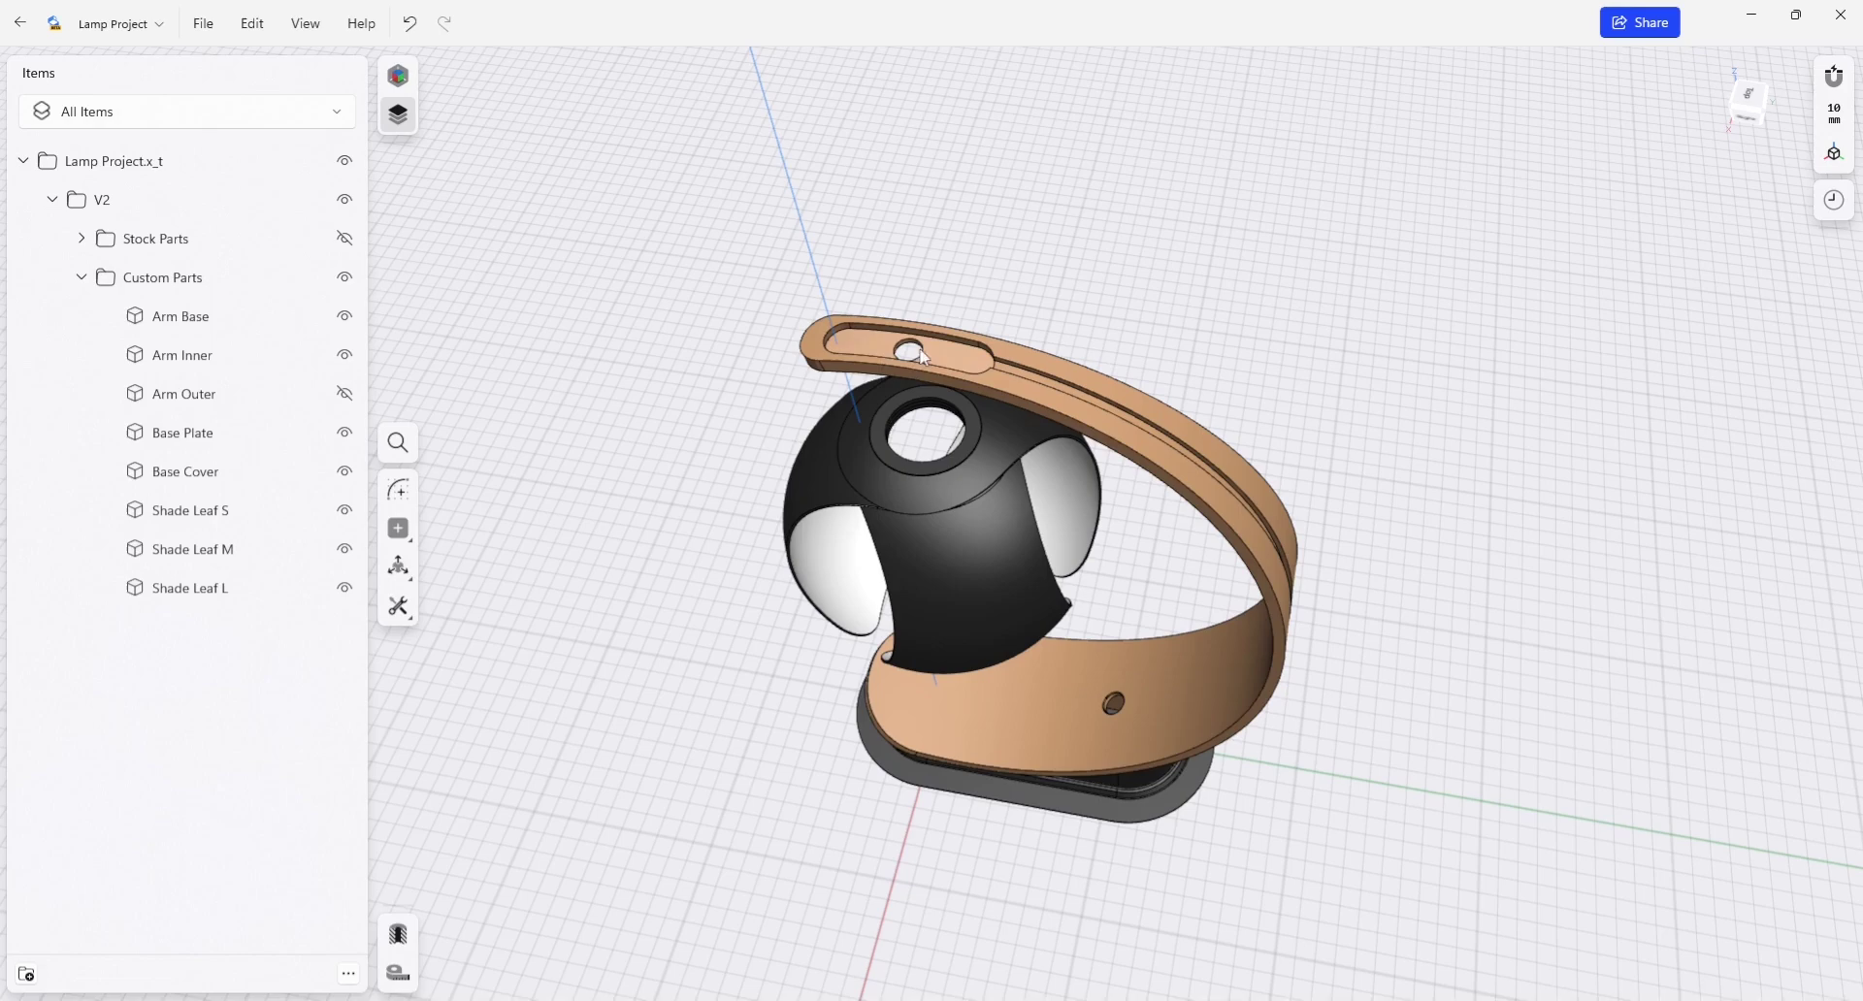
{"action": "mouse_move", "coordinate": [1119, 578]}
{"action": "right_mouse_down"}
{"action": "mouse_move", "coordinate": [1049, 465]}
{"action": "mouse_move", "coordinate": [1036, 320]}
{"action": "right_mouse_up"}
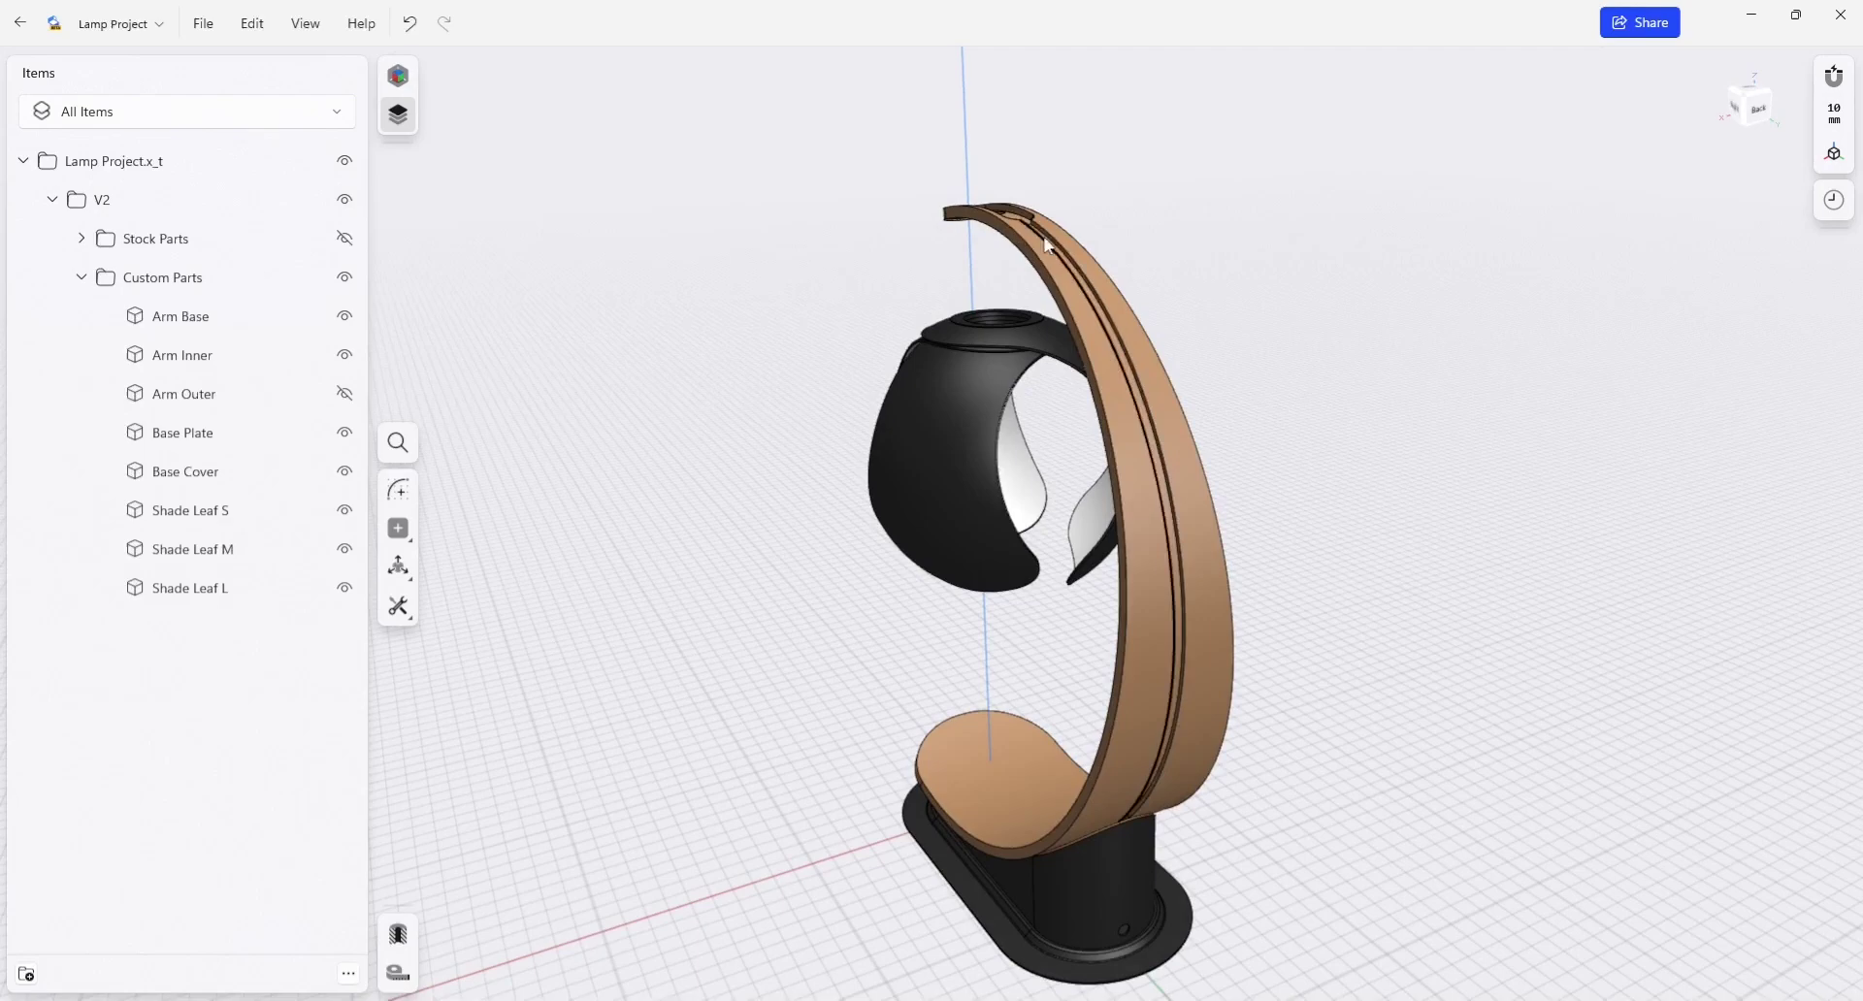
{"action": "right_click_drag", "start_coordinate": [1247, 874], "coordinate": [1125, 776]}
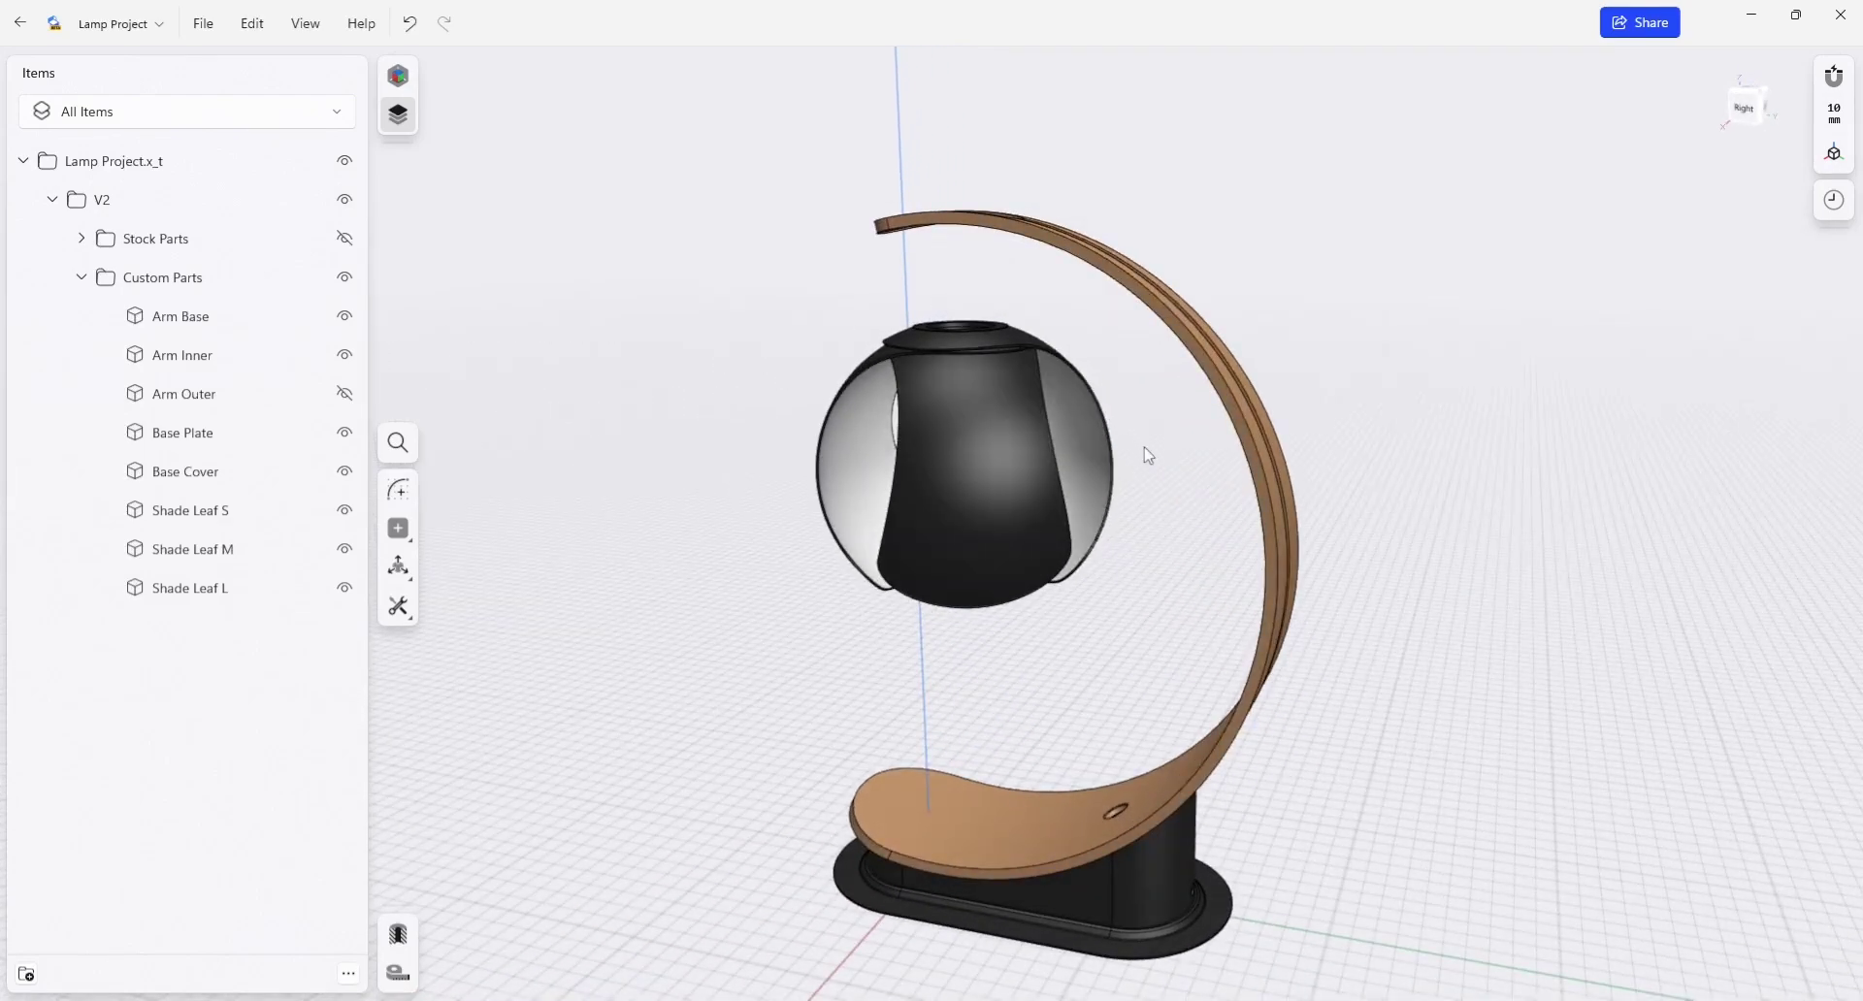
{"action": "right_click_drag", "start_coordinate": [1148, 458], "coordinate": [946, 287]}
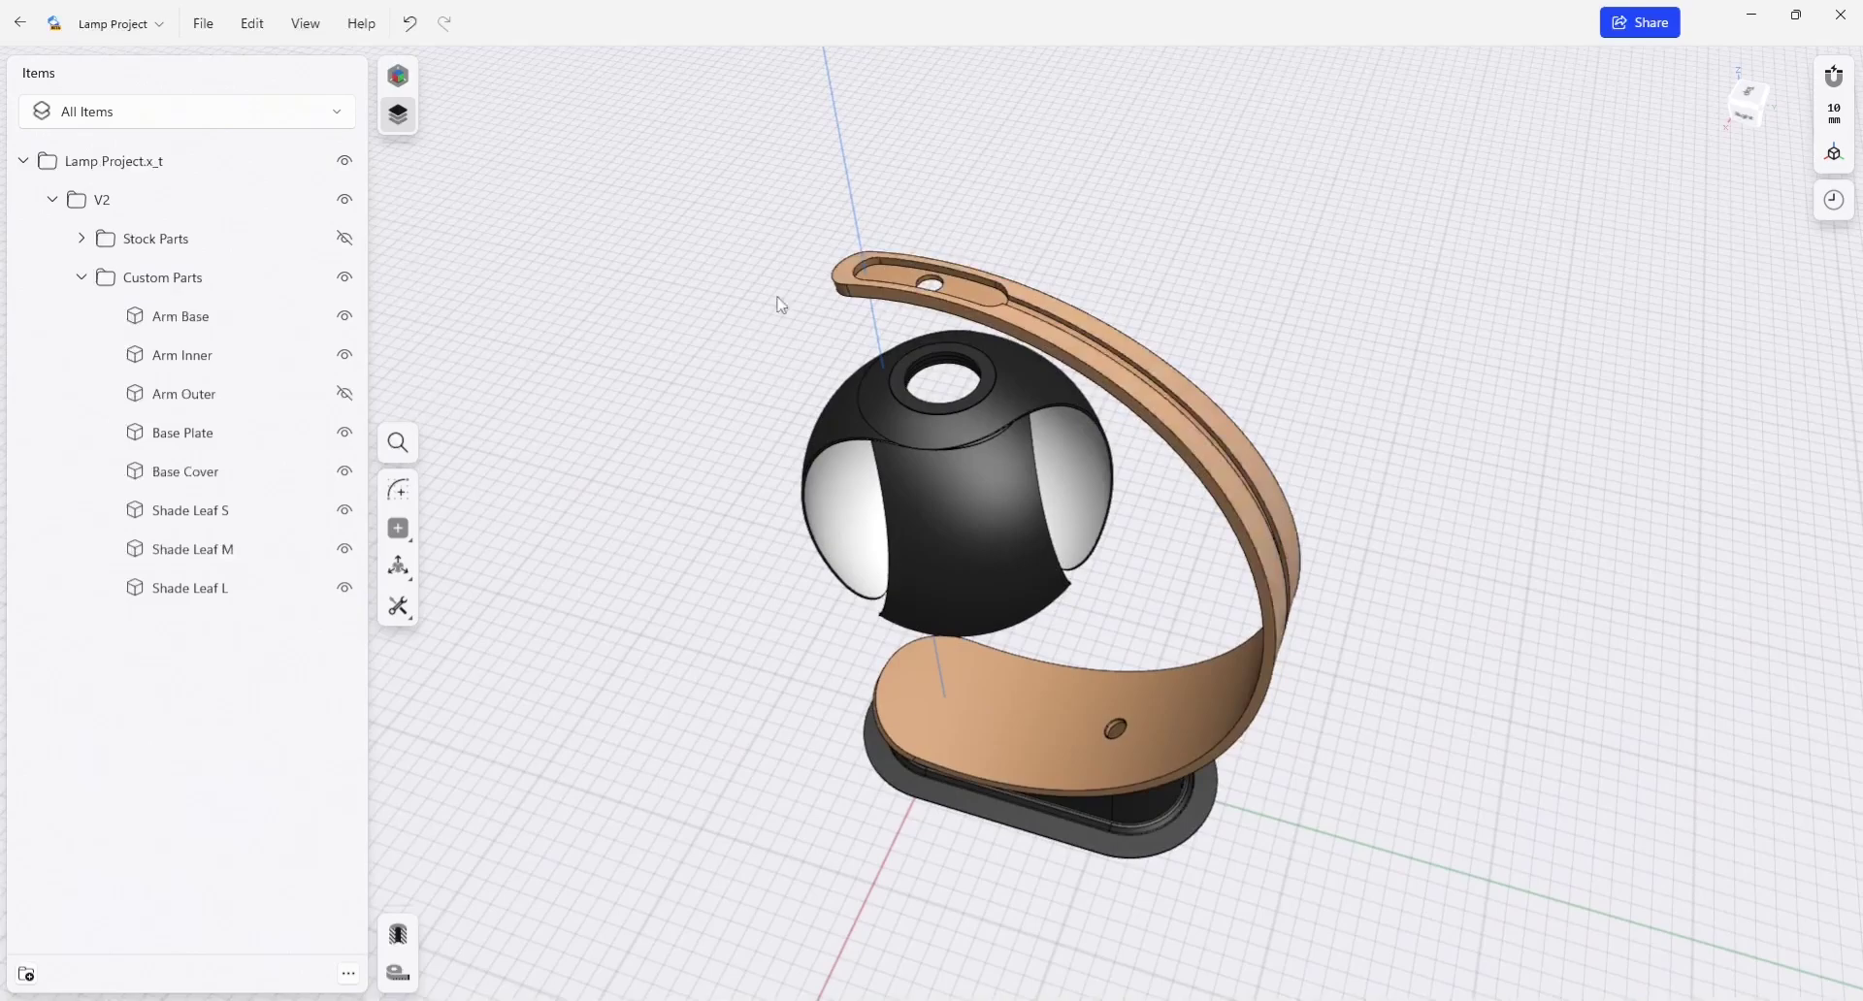
{"action": "left_click", "coordinate": [341, 243]}
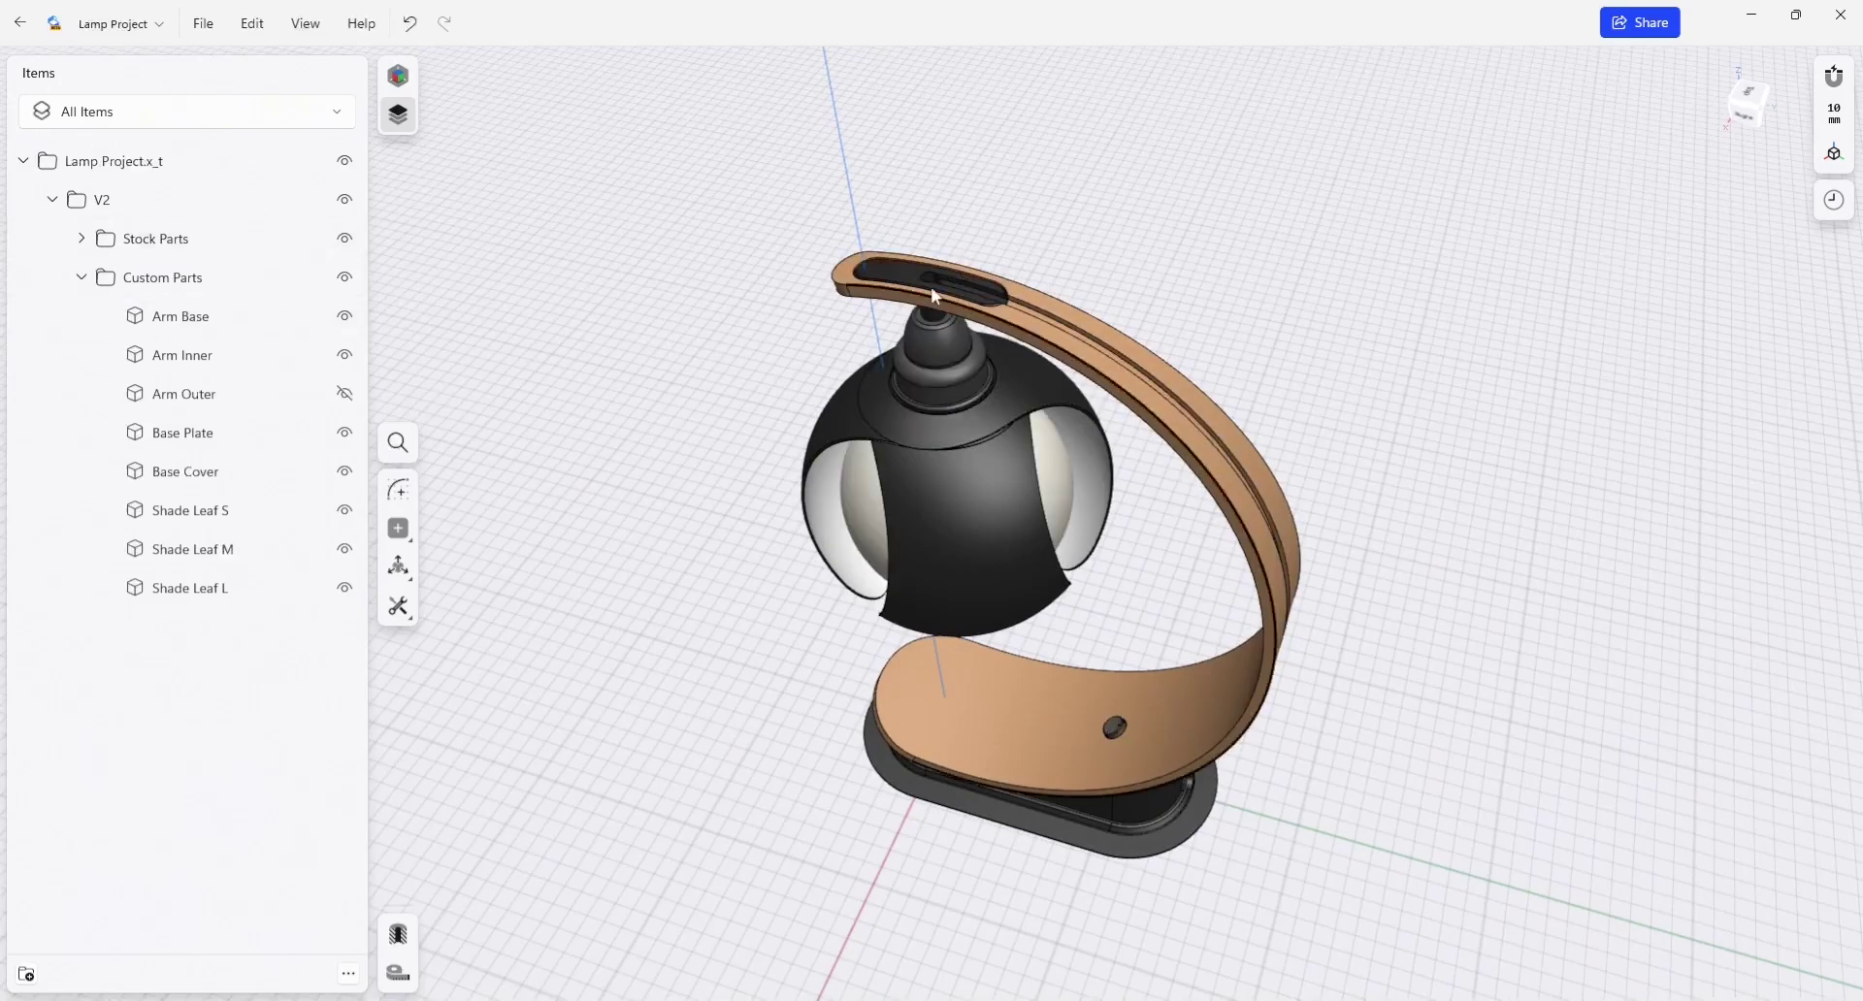
{"action": "right_click_drag", "start_coordinate": [740, 421], "coordinate": [1035, 333]}
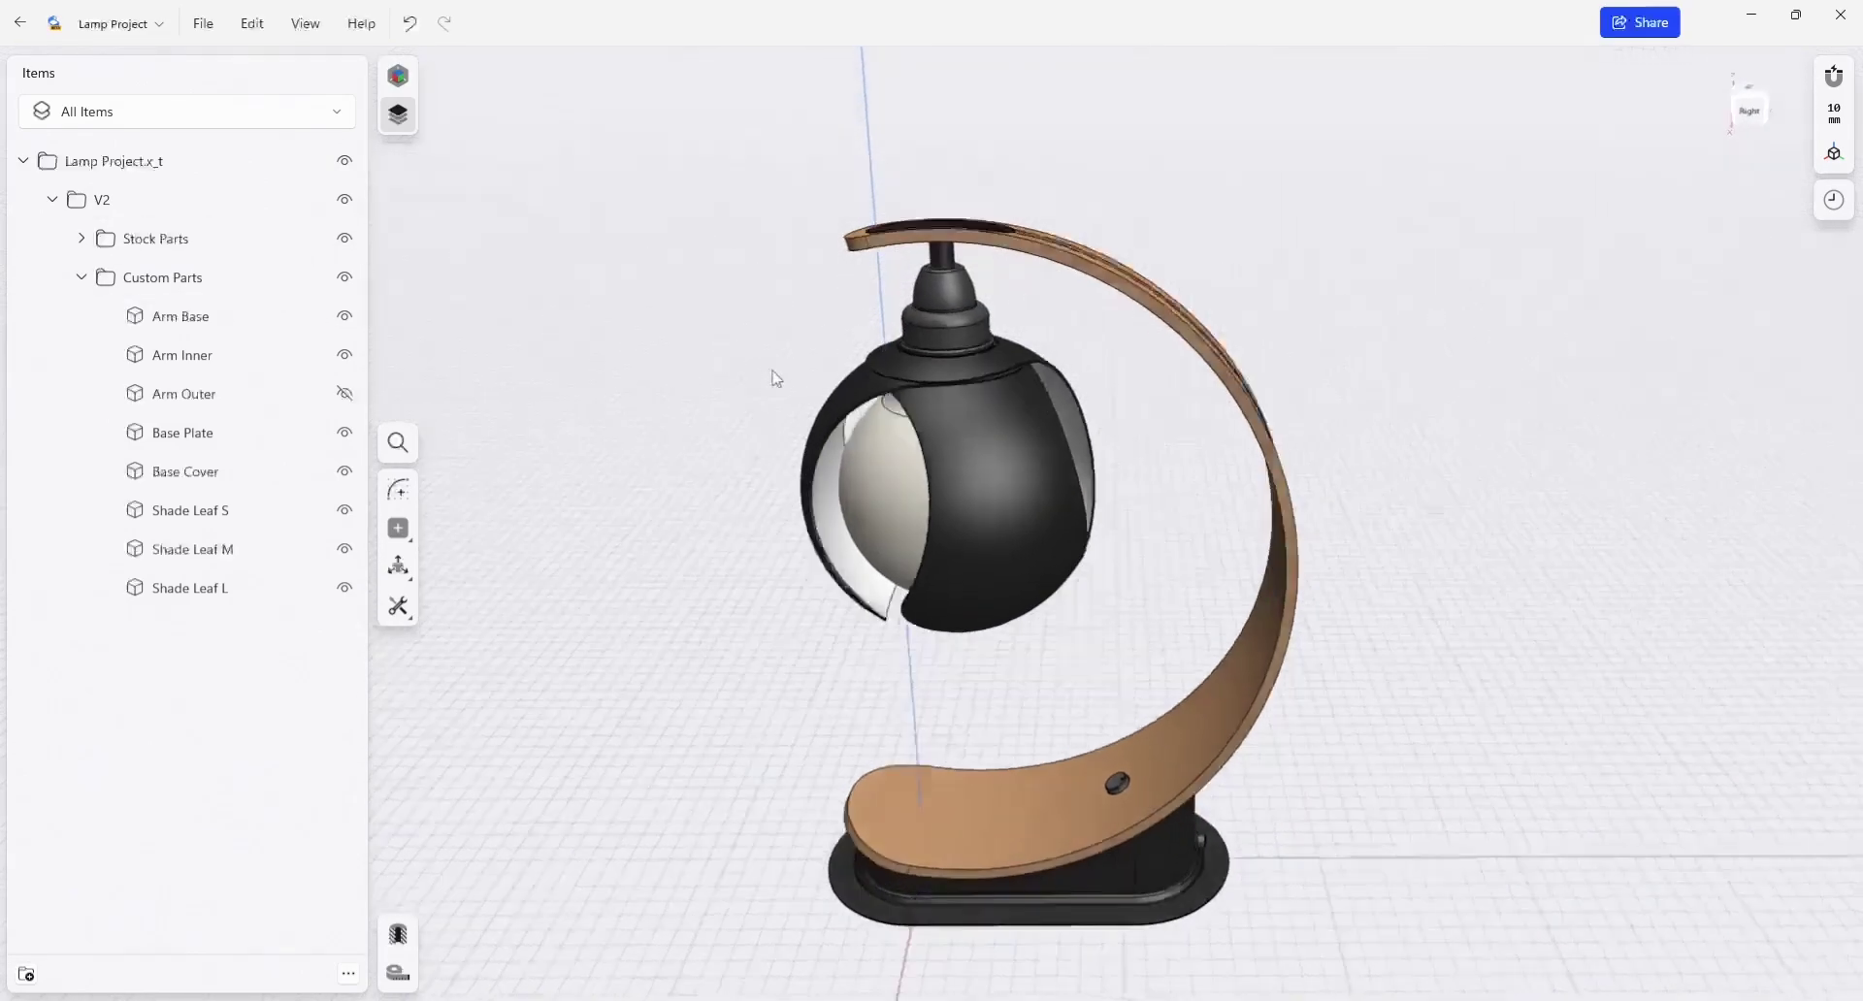
Step: Hide the stock parts again and zoom in to look up at the lamp base
{"action": "left_click", "coordinate": [344, 238]}
{"action": "mouse_move", "coordinate": [820, 749]}
{"action": "right_mouse_down"}
{"action": "mouse_move", "coordinate": [258, 462]}
{"action": "mouse_move", "coordinate": [803, 766]}
{"action": "right_mouse_up"}
{"action": "mouse_move", "coordinate": [1342, 782]}
{"action": "right_mouse_down"}
{"action": "mouse_move", "coordinate": [1339, 694]}
{"action": "mouse_move", "coordinate": [1306, 679]}
{"action": "mouse_move", "coordinate": [1312, 608]}
{"action": "mouse_move", "coordinate": [1141, 650]}
{"action": "mouse_move", "coordinate": [1278, 653]}
{"action": "right_mouse_up"}
{"action": "scroll", "coordinate": [1141, 651], "scroll_direction": "up", "scroll_amount": 3}
{"action": "scroll", "coordinate": [1194, 657], "scroll_direction": "up", "scroll_amount": 3}
Step: Lower the Base Plate about 39 mm to inspect its pins, then undo the move
{"action": "left_click", "coordinate": [1154, 632]}
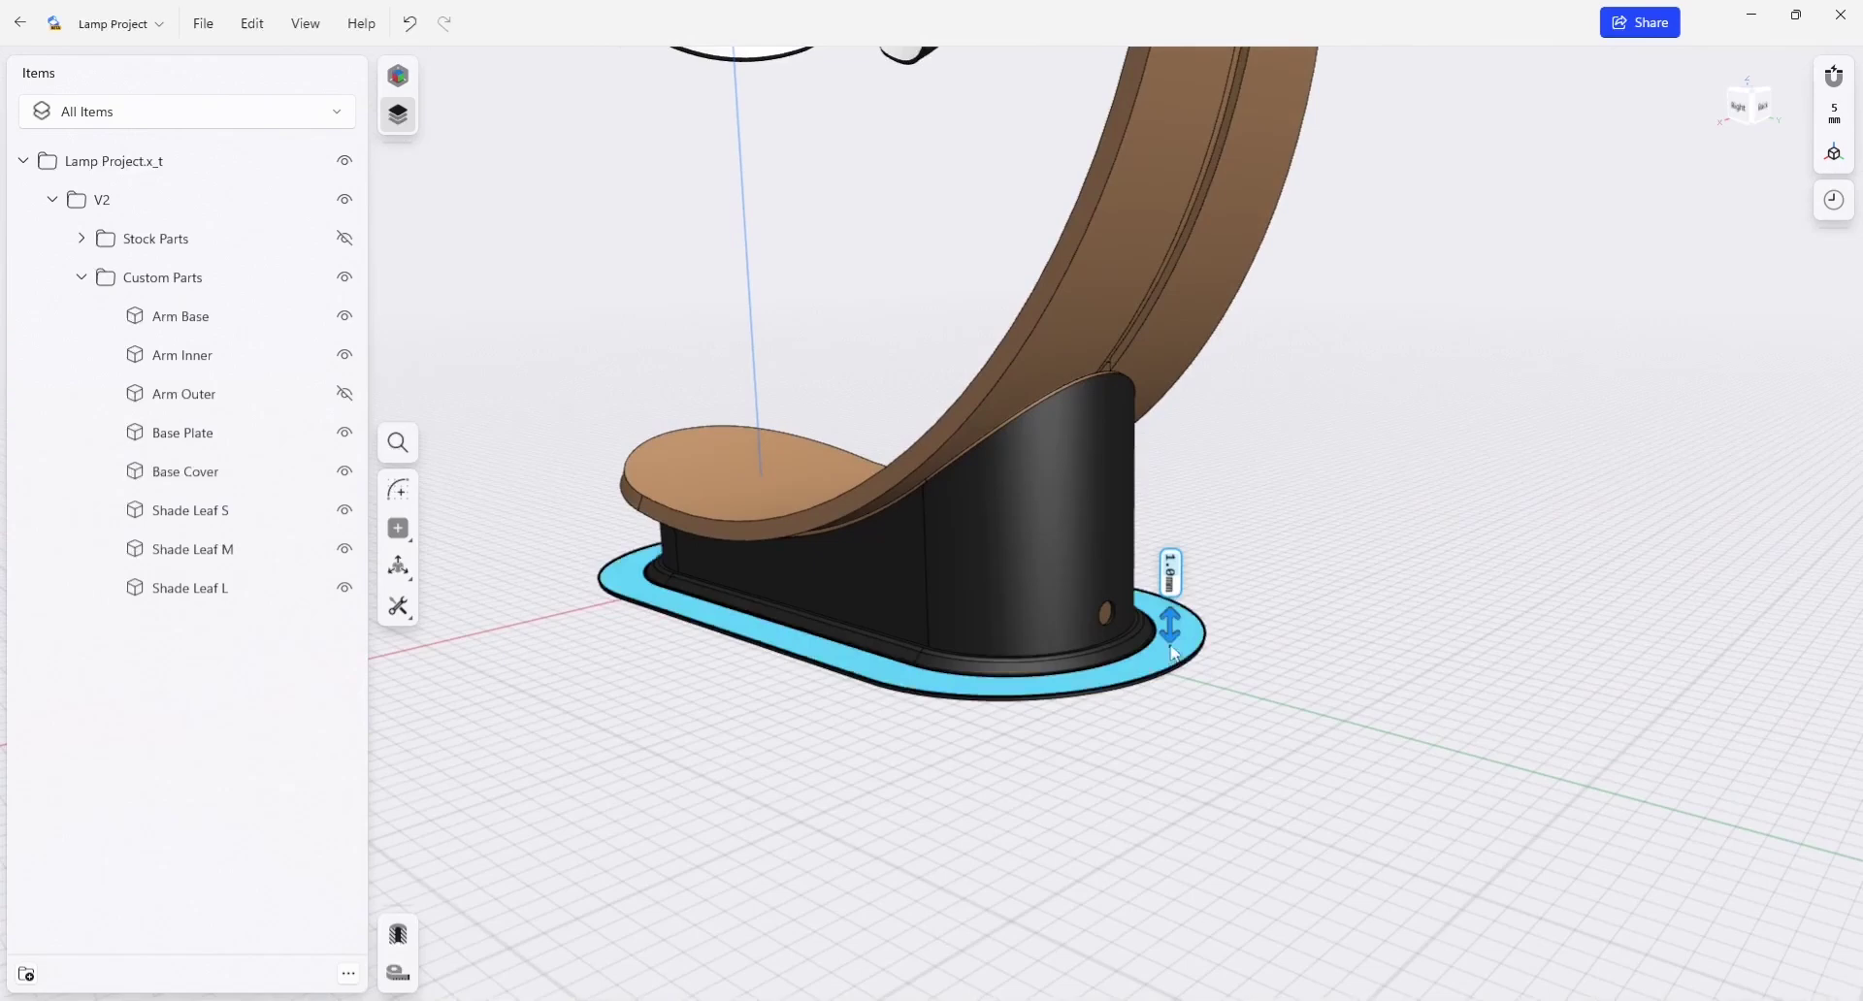
{"action": "double_click", "coordinate": [1139, 661]}
{"action": "key", "text": "m"}
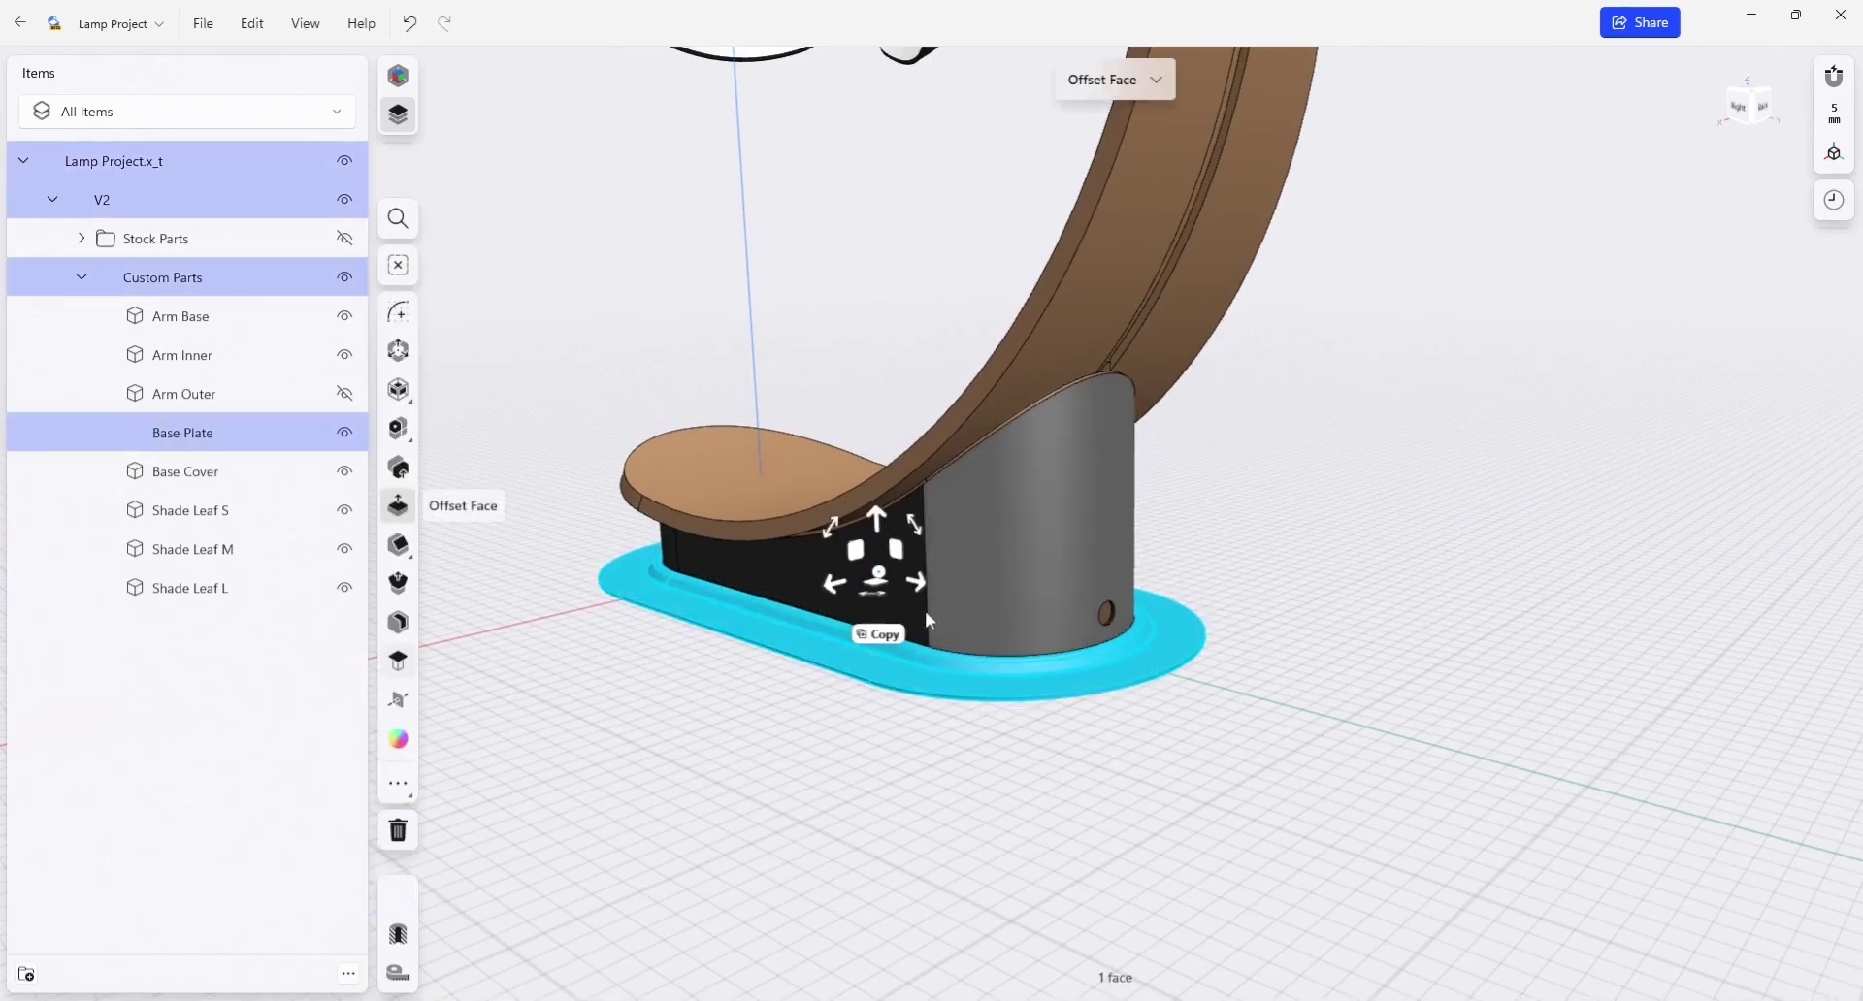
{"action": "left_click_drag", "start_coordinate": [875, 519], "coordinate": [880, 652]}
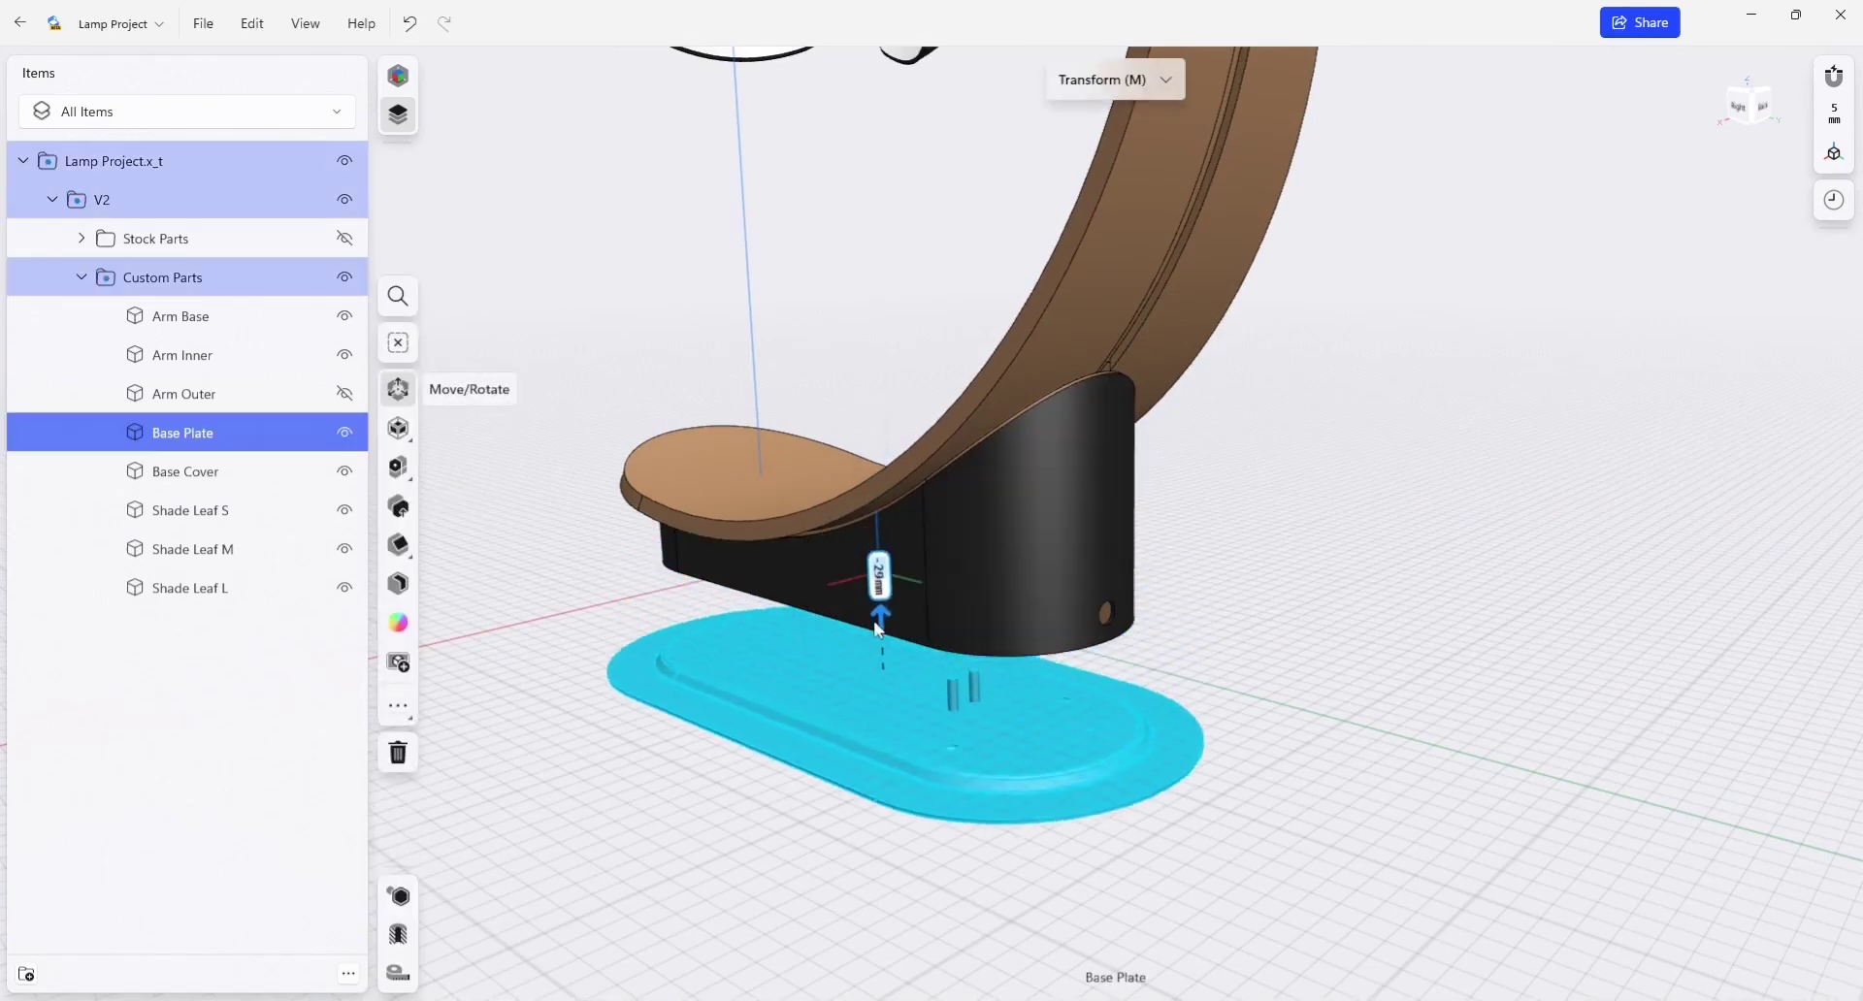
{"action": "left_click", "coordinate": [1253, 833]}
{"action": "right_click_drag", "start_coordinate": [1253, 832], "coordinate": [1286, 931]}
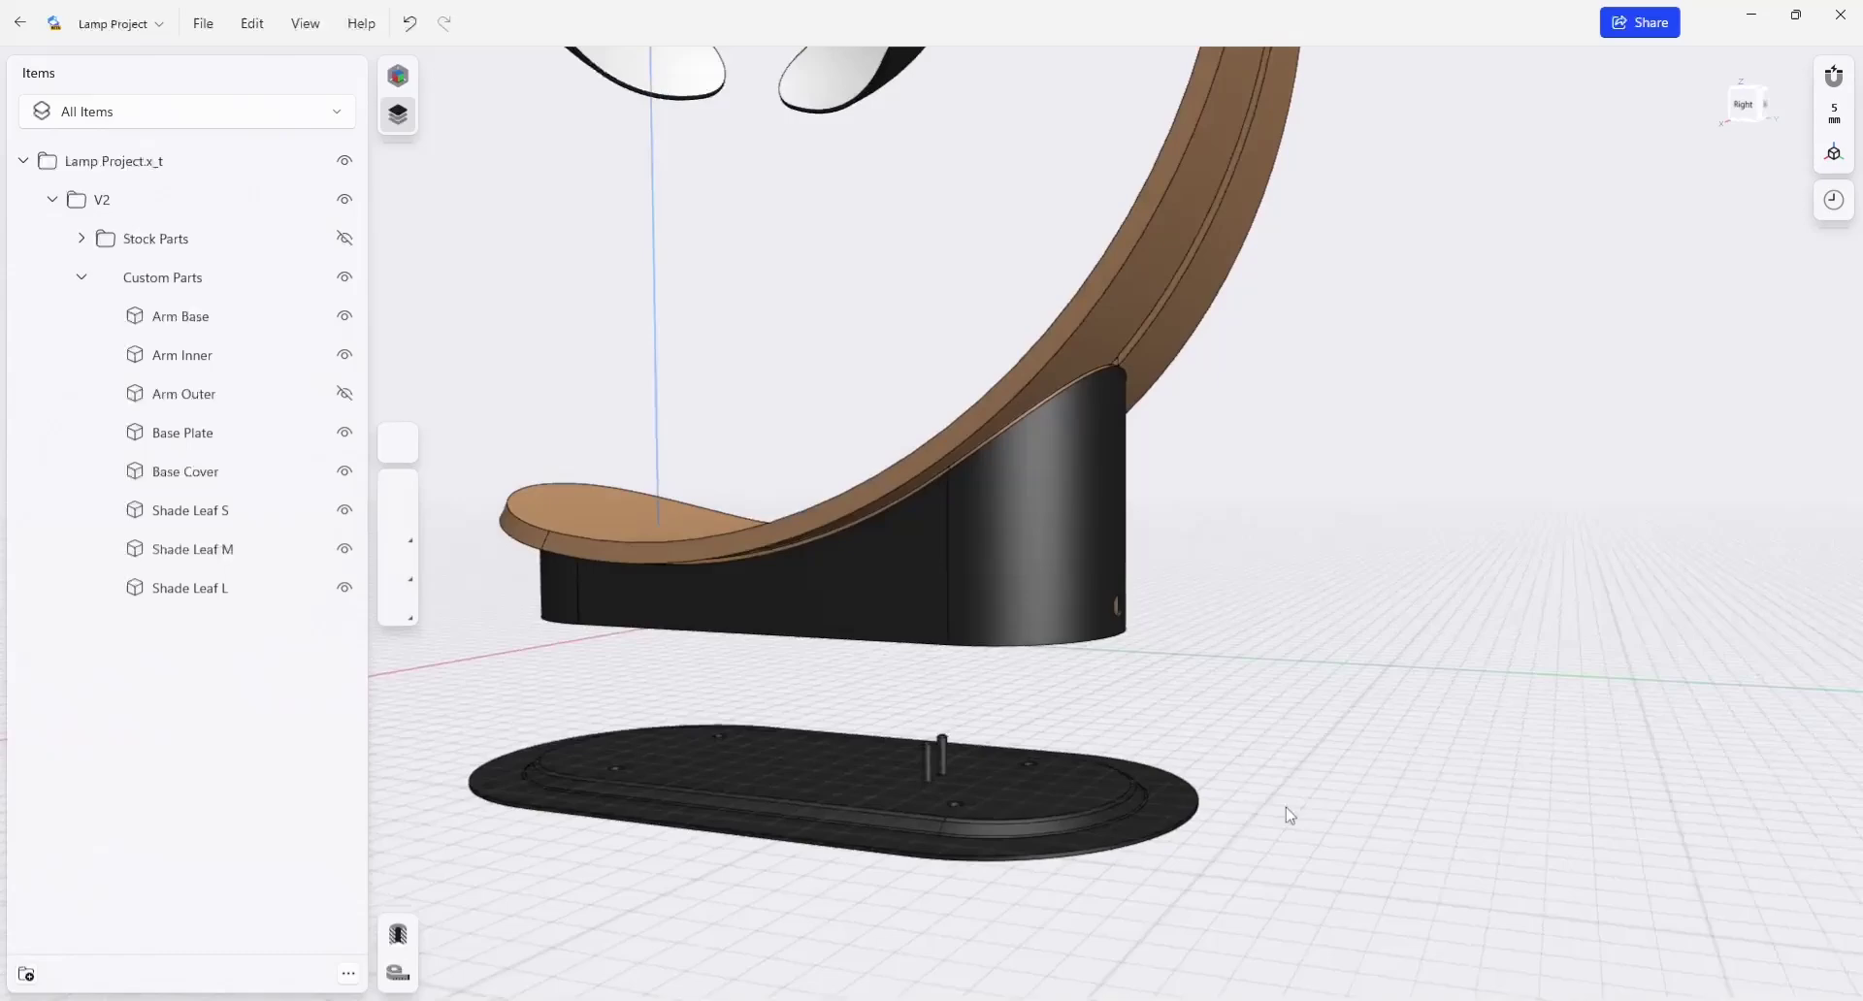
{"action": "scroll", "coordinate": [1291, 932], "scroll_direction": "up", "scroll_amount": 3}
{"action": "right_click_drag", "start_coordinate": [1280, 854], "coordinate": [1019, 948]}
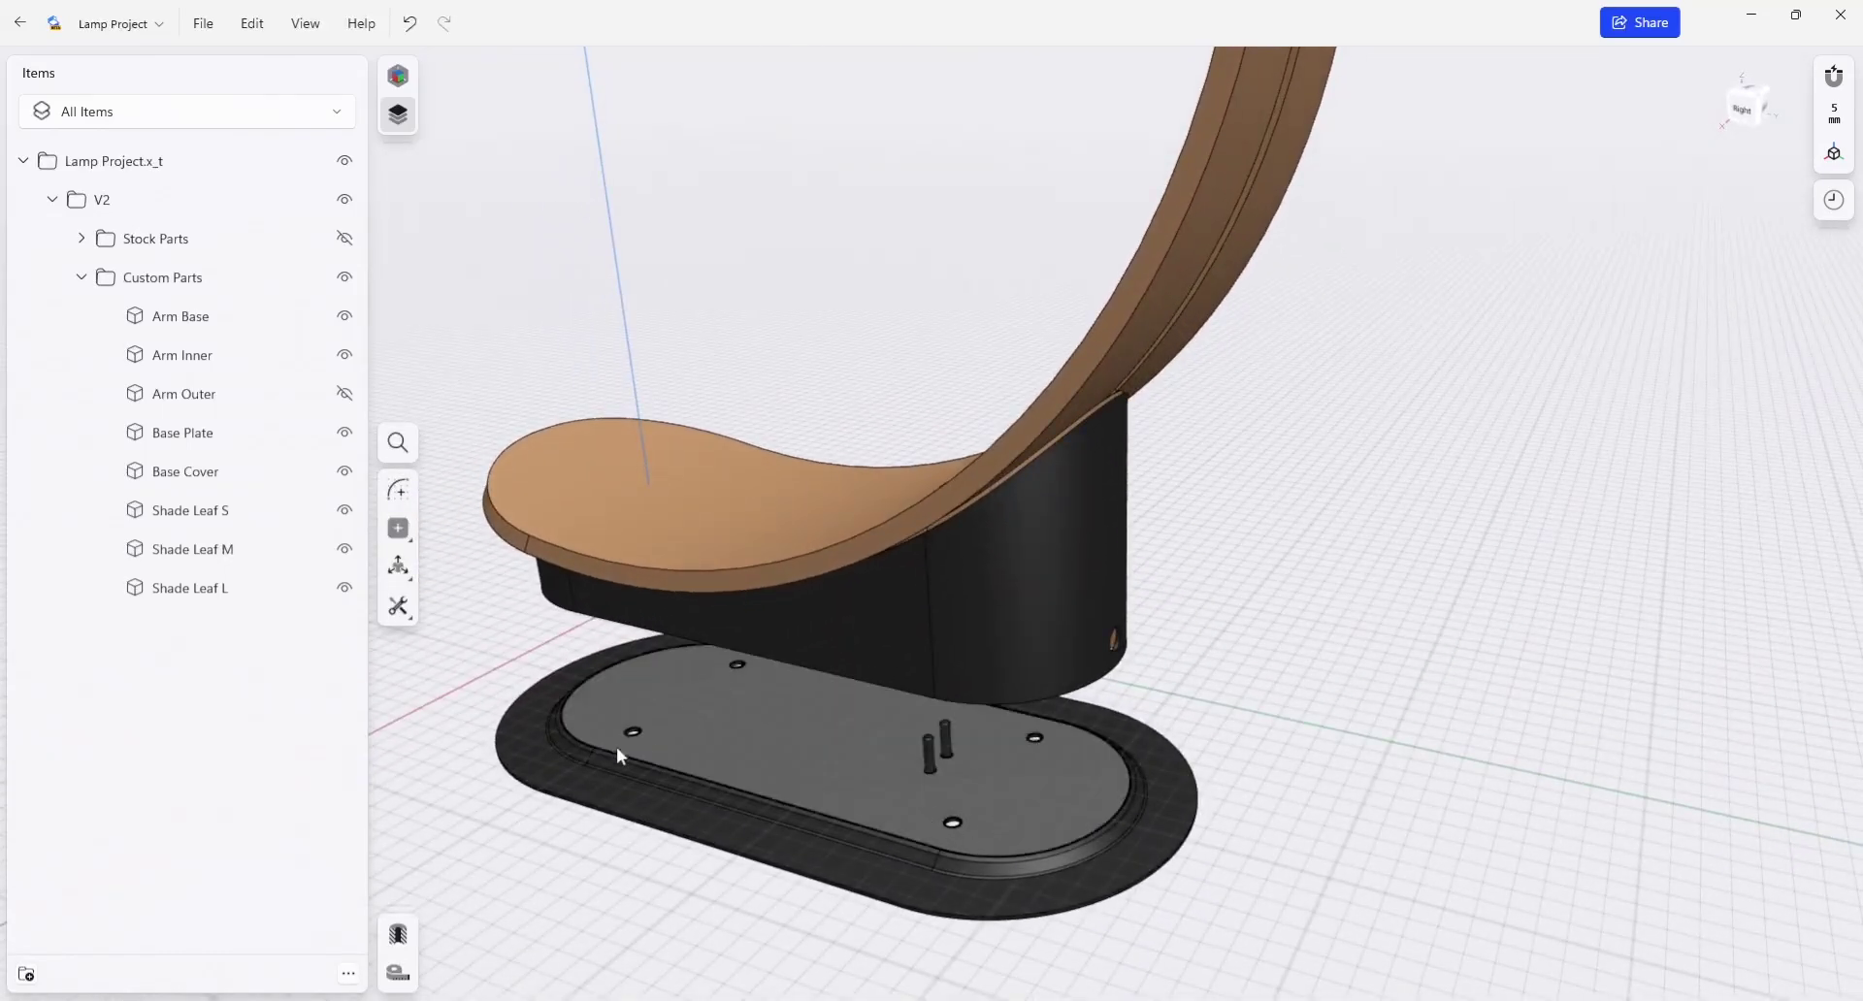
{"action": "right_click_drag", "start_coordinate": [1301, 883], "coordinate": [1323, 878]}
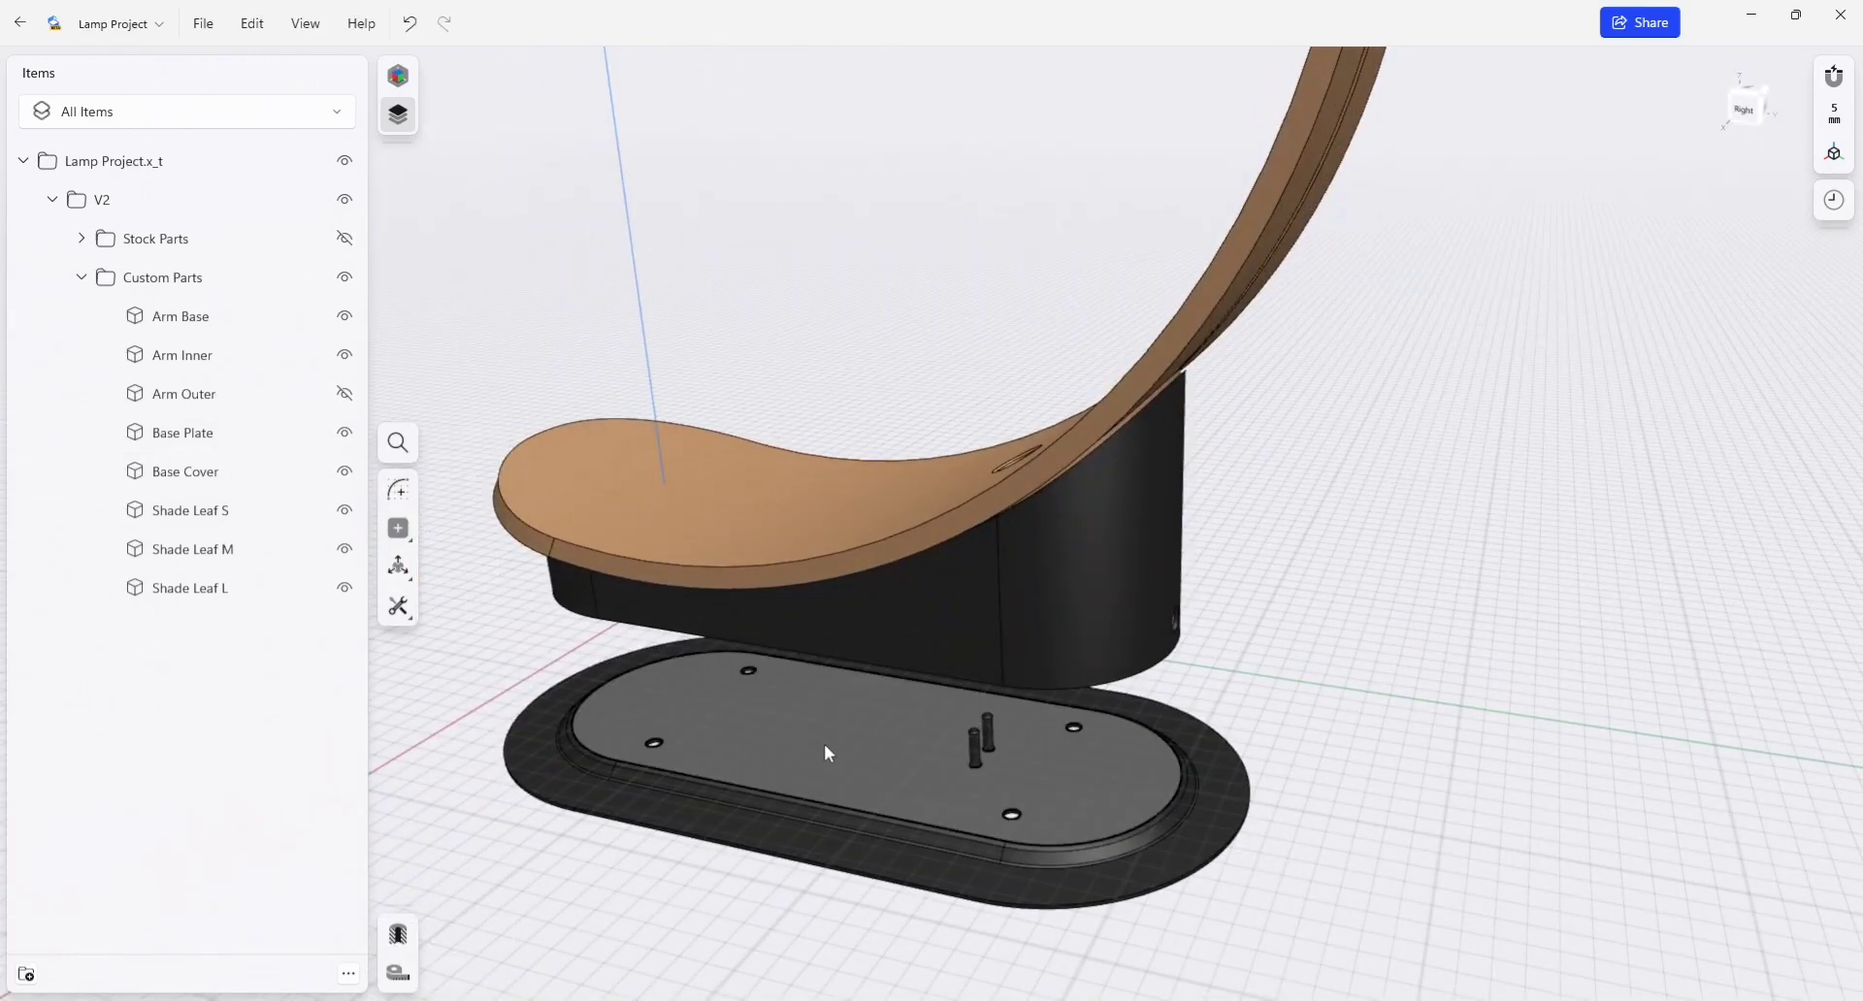
{"action": "key", "text": "ctrl+z"}
{"action": "left_click", "coordinate": [791, 664]}
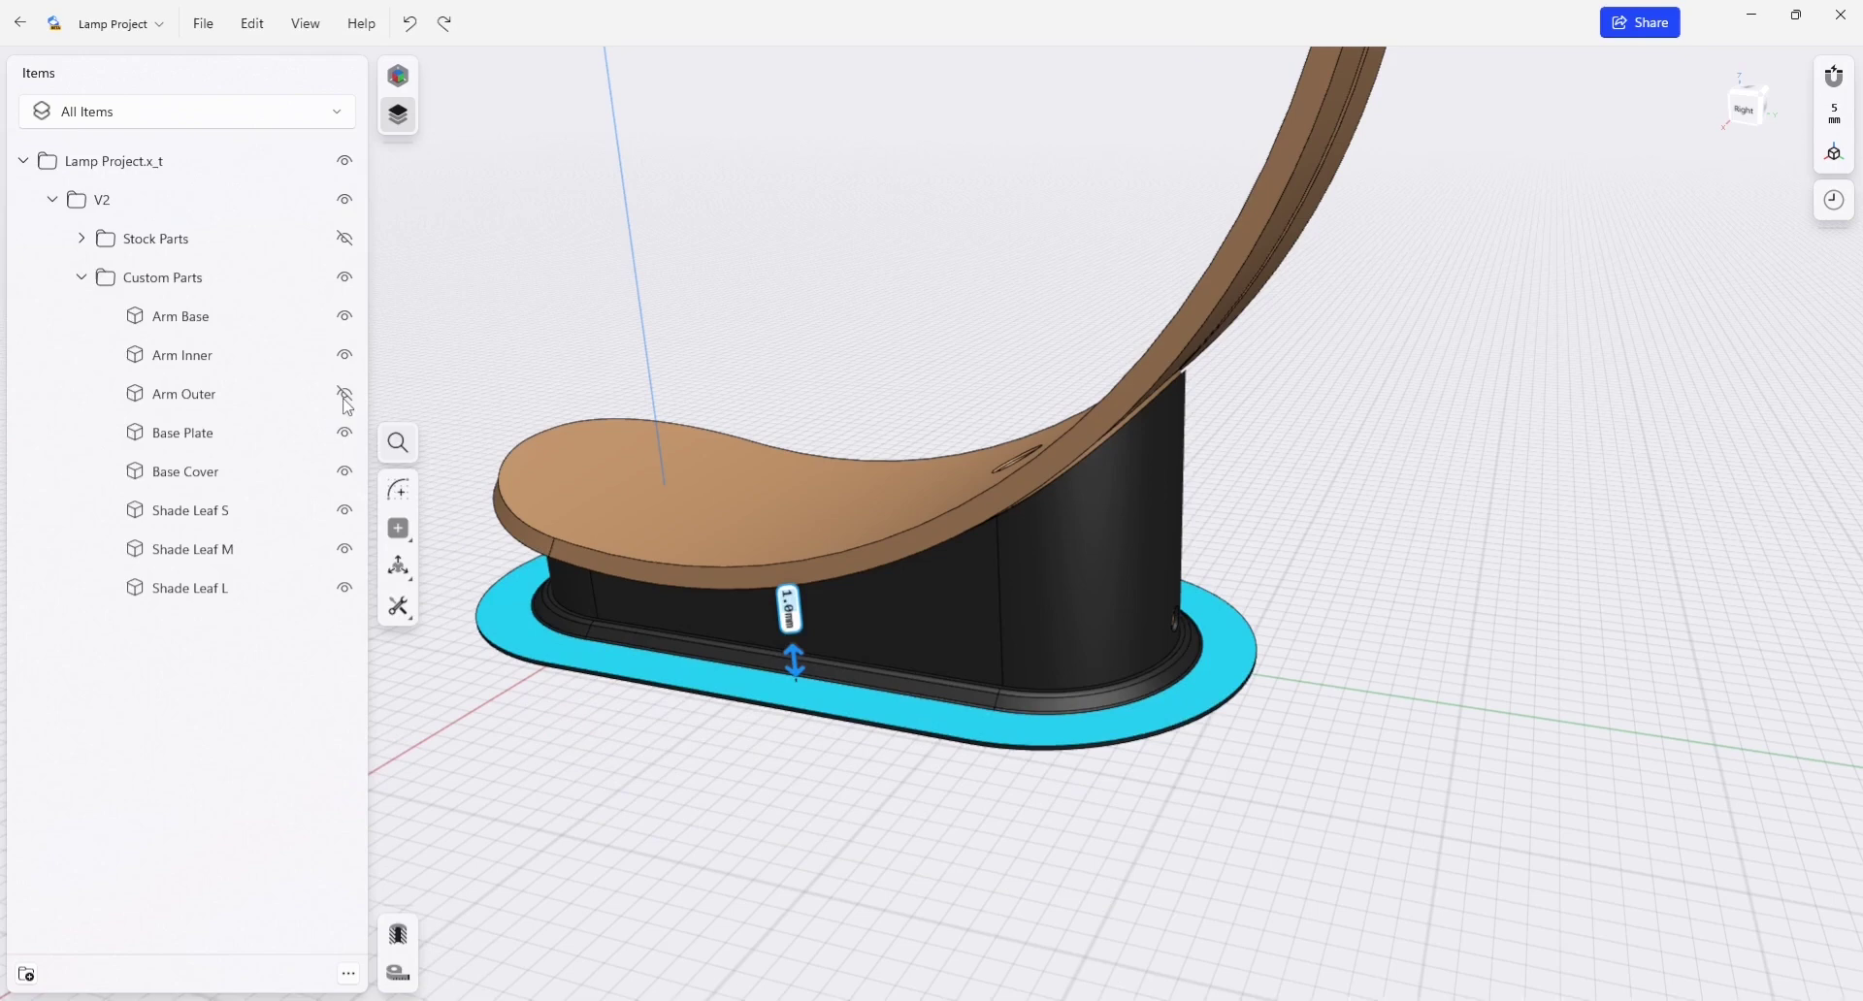
Step: Hide the Base Plate, then lower the Base Cover about 73 mm to inspect it and cancel
{"action": "left_click", "coordinate": [344, 432]}
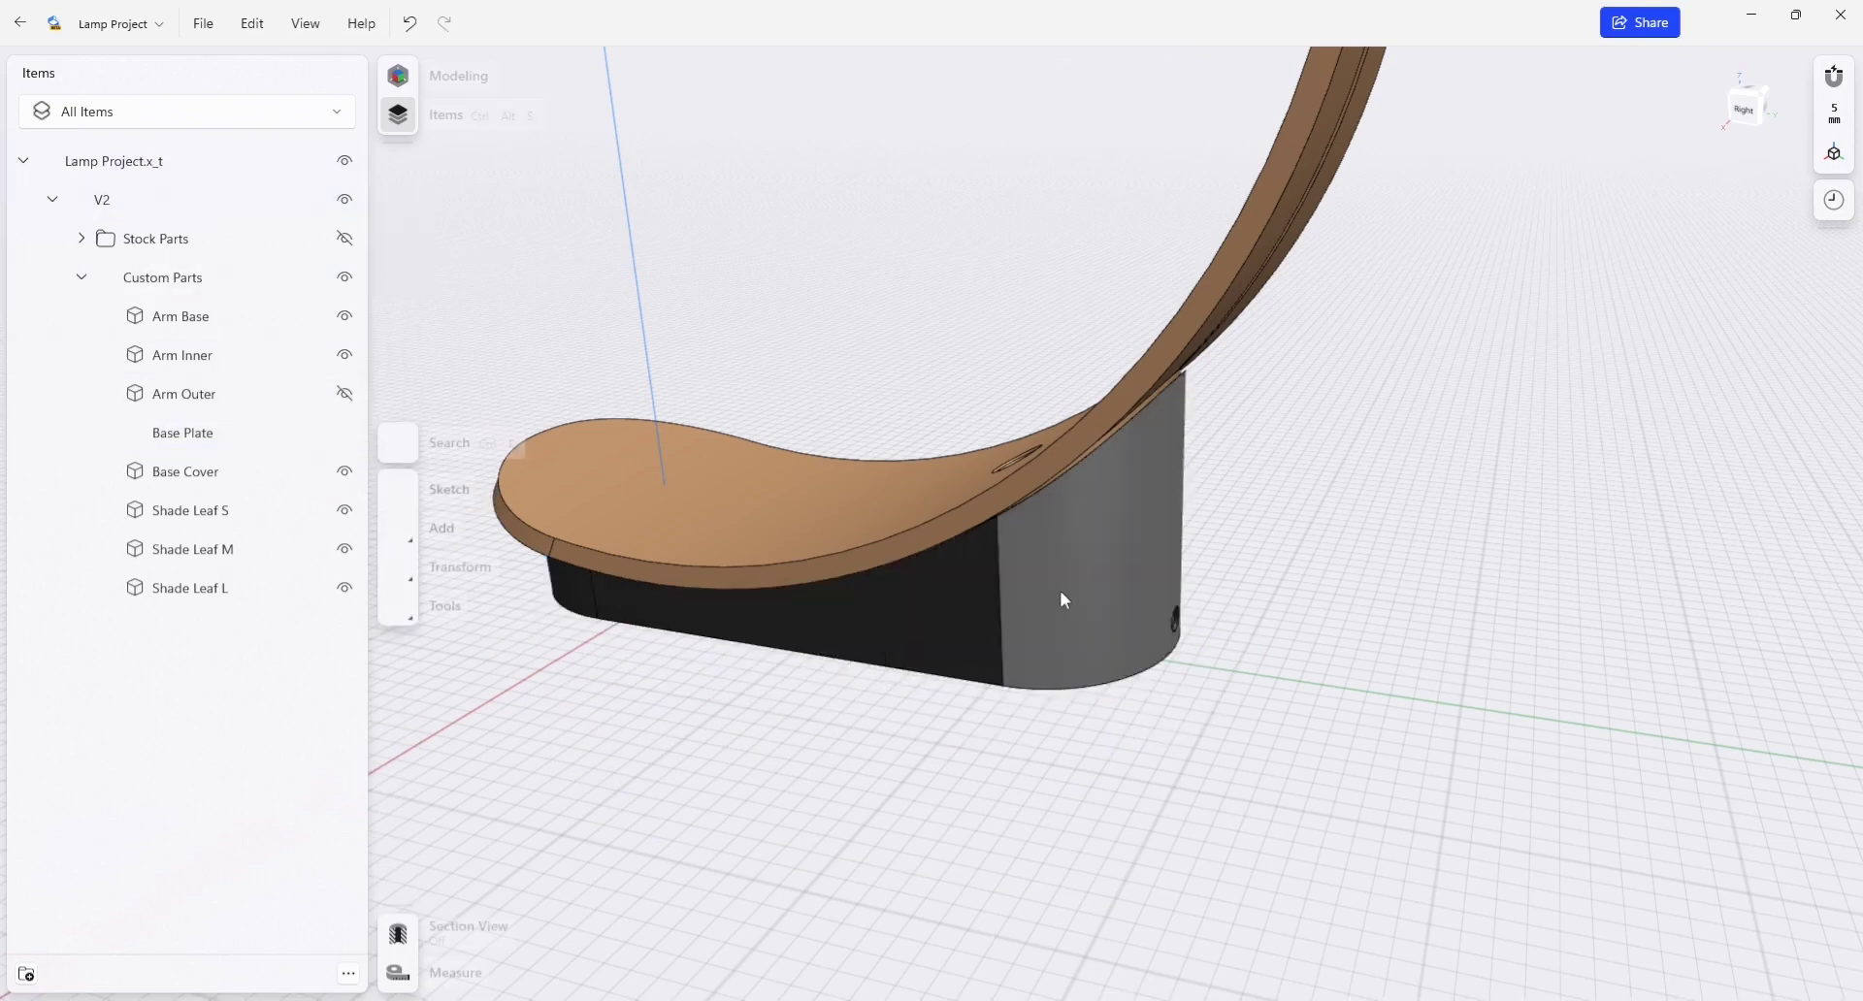
{"action": "left_click", "coordinate": [1060, 590]}
{"action": "double_click", "coordinate": [1059, 598]}
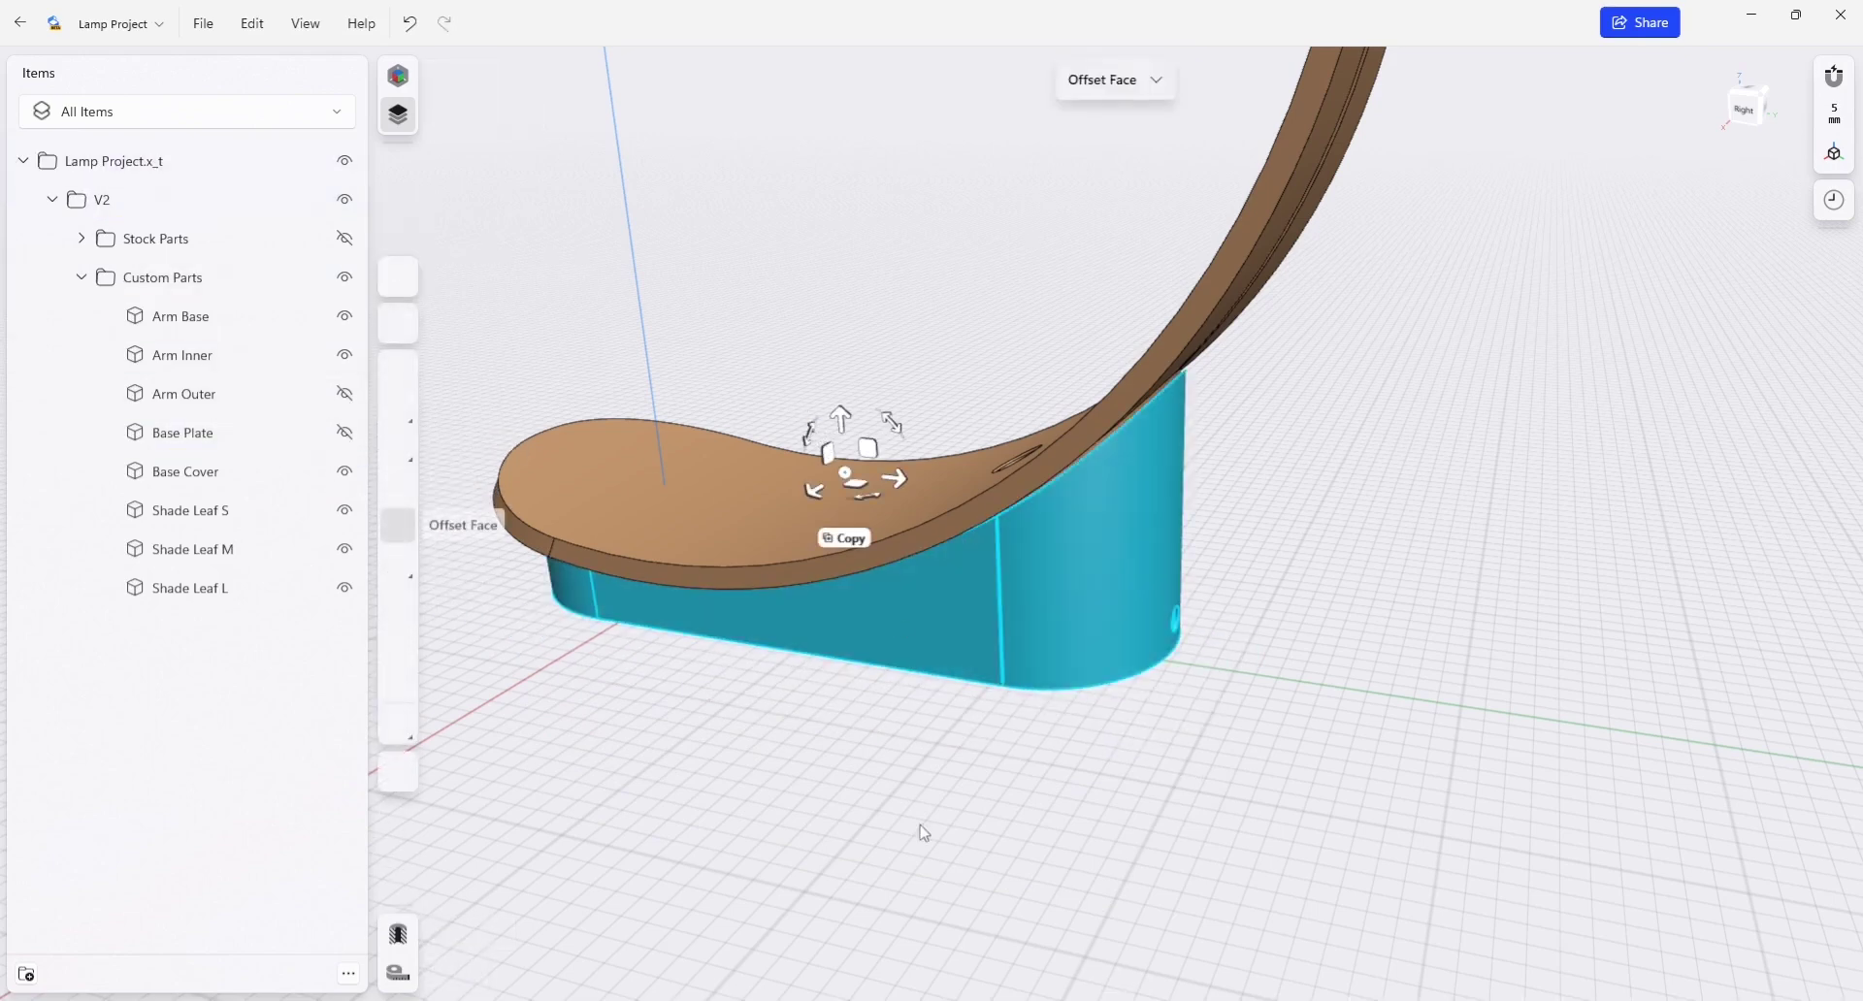
{"action": "left_click", "coordinate": [840, 420]}
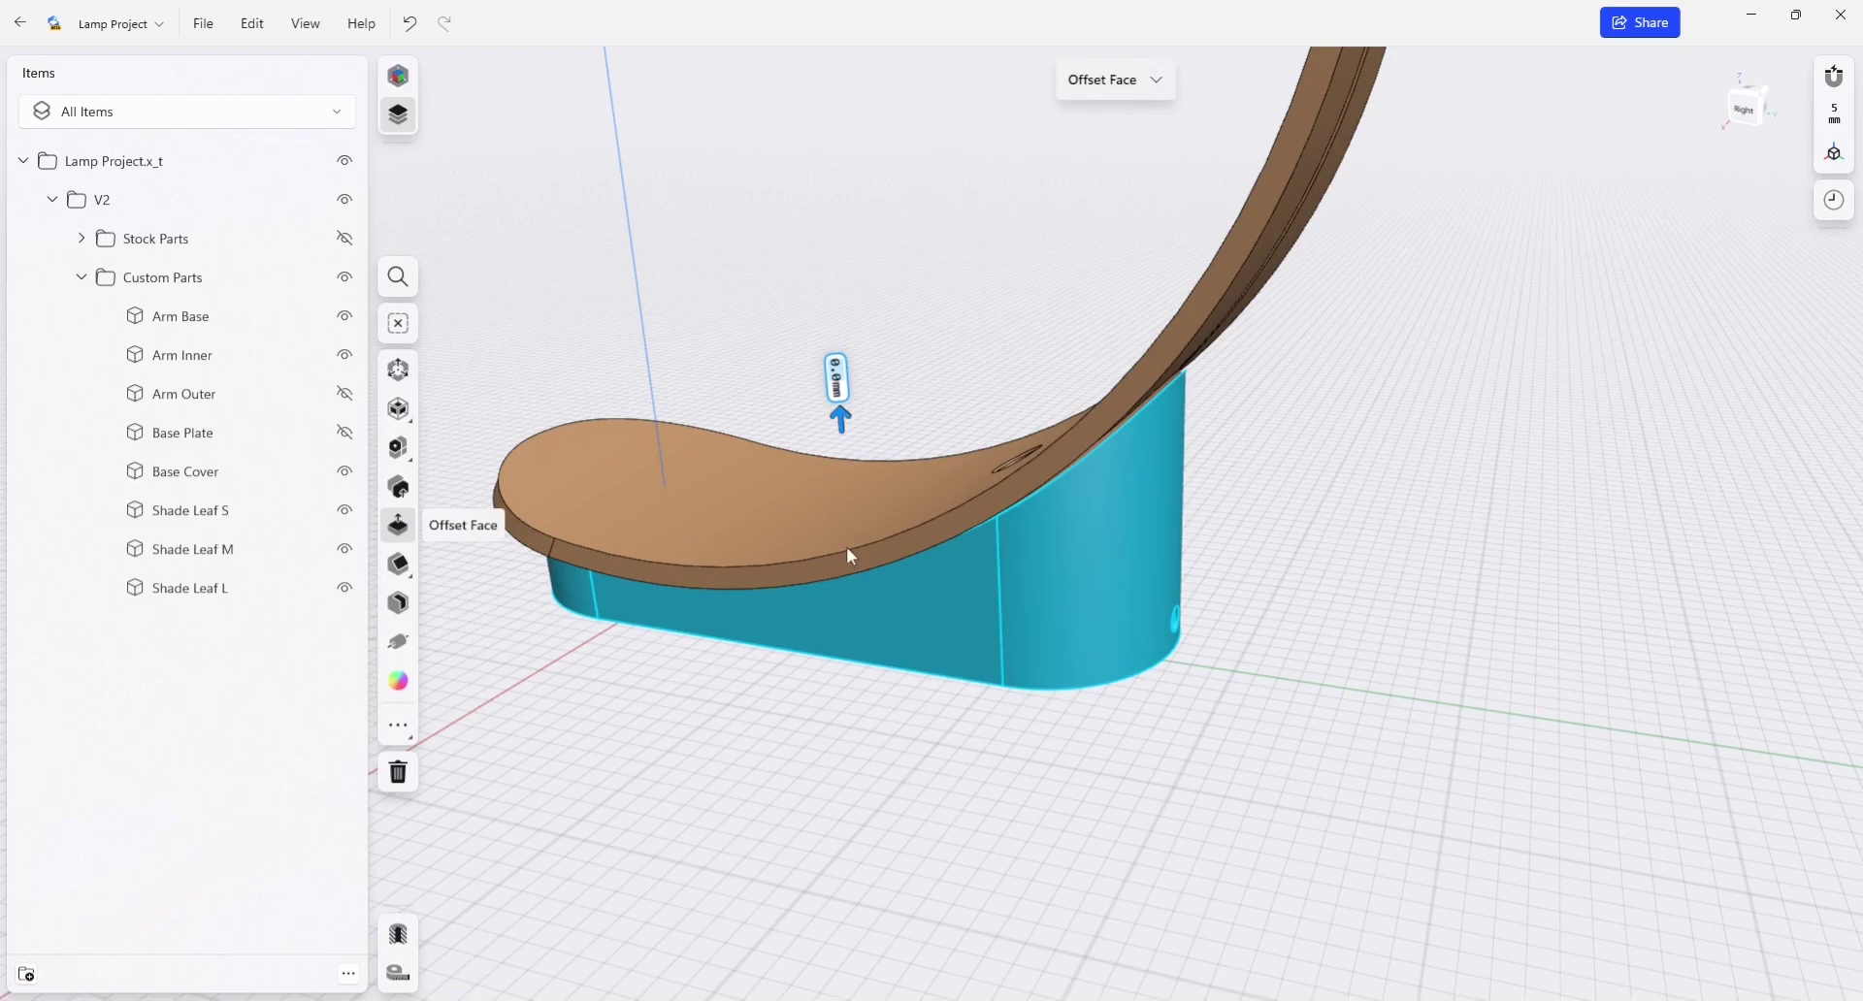
{"action": "left_click_drag", "start_coordinate": [851, 673], "coordinate": [862, 691]}
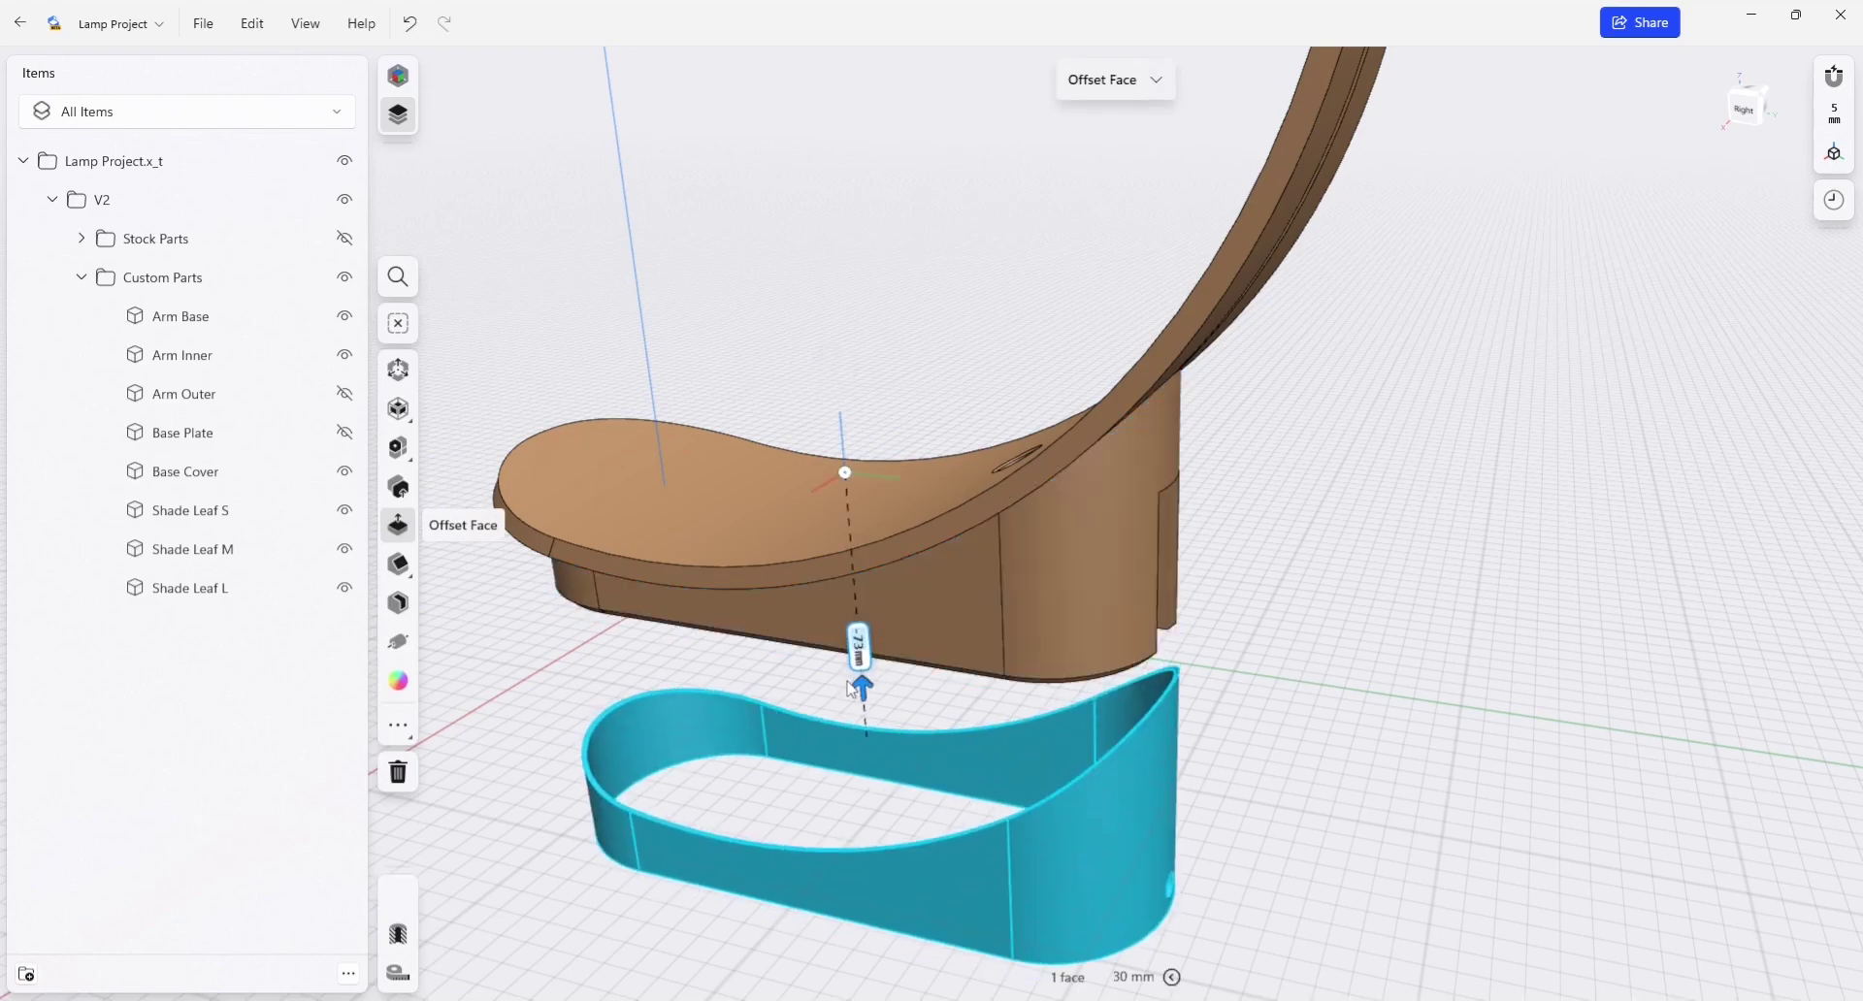
{"action": "mouse_move", "coordinate": [1397, 791]}
{"action": "right_mouse_down"}
{"action": "mouse_move", "coordinate": [1153, 745]}
{"action": "mouse_move", "coordinate": [1313, 769]}
{"action": "mouse_move", "coordinate": [1358, 797]}
{"action": "mouse_move", "coordinate": [1356, 773]}
{"action": "mouse_move", "coordinate": [1476, 739]}
{"action": "mouse_move", "coordinate": [1464, 632]}
{"action": "mouse_move", "coordinate": [1478, 758]}
{"action": "right_mouse_up"}
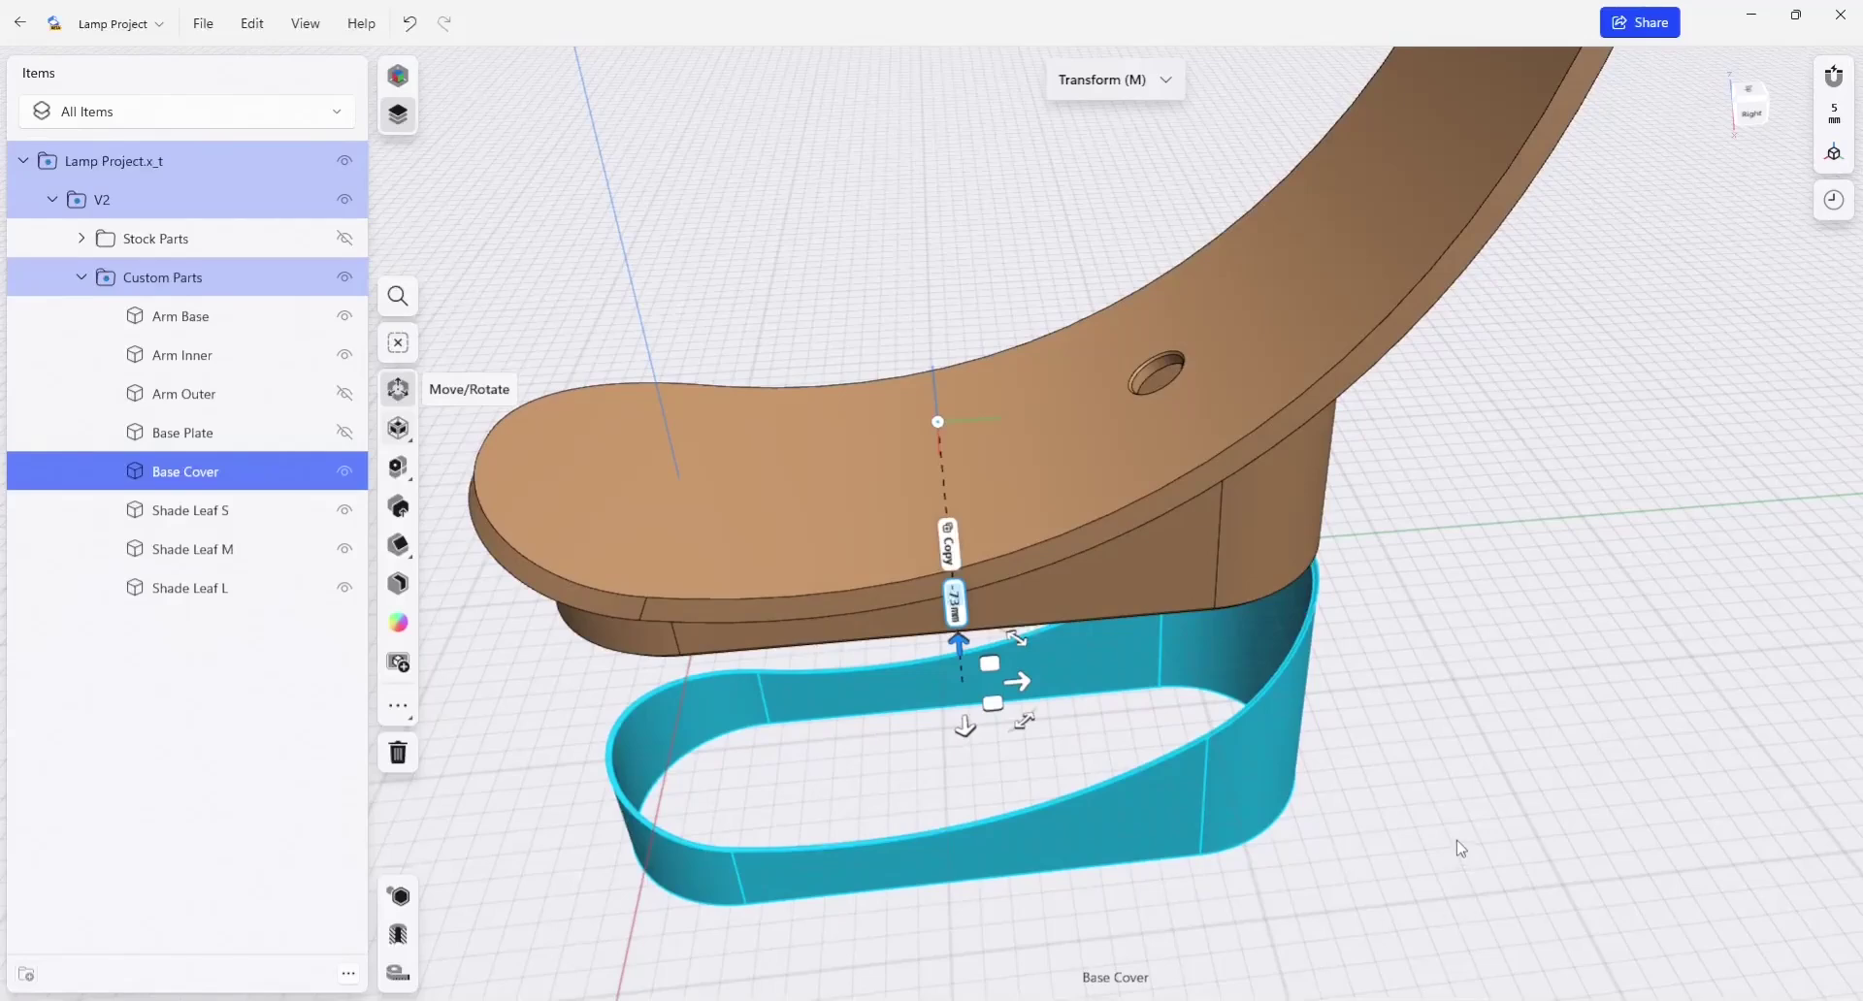
{"action": "right_click_drag", "start_coordinate": [1460, 849], "coordinate": [1447, 823]}
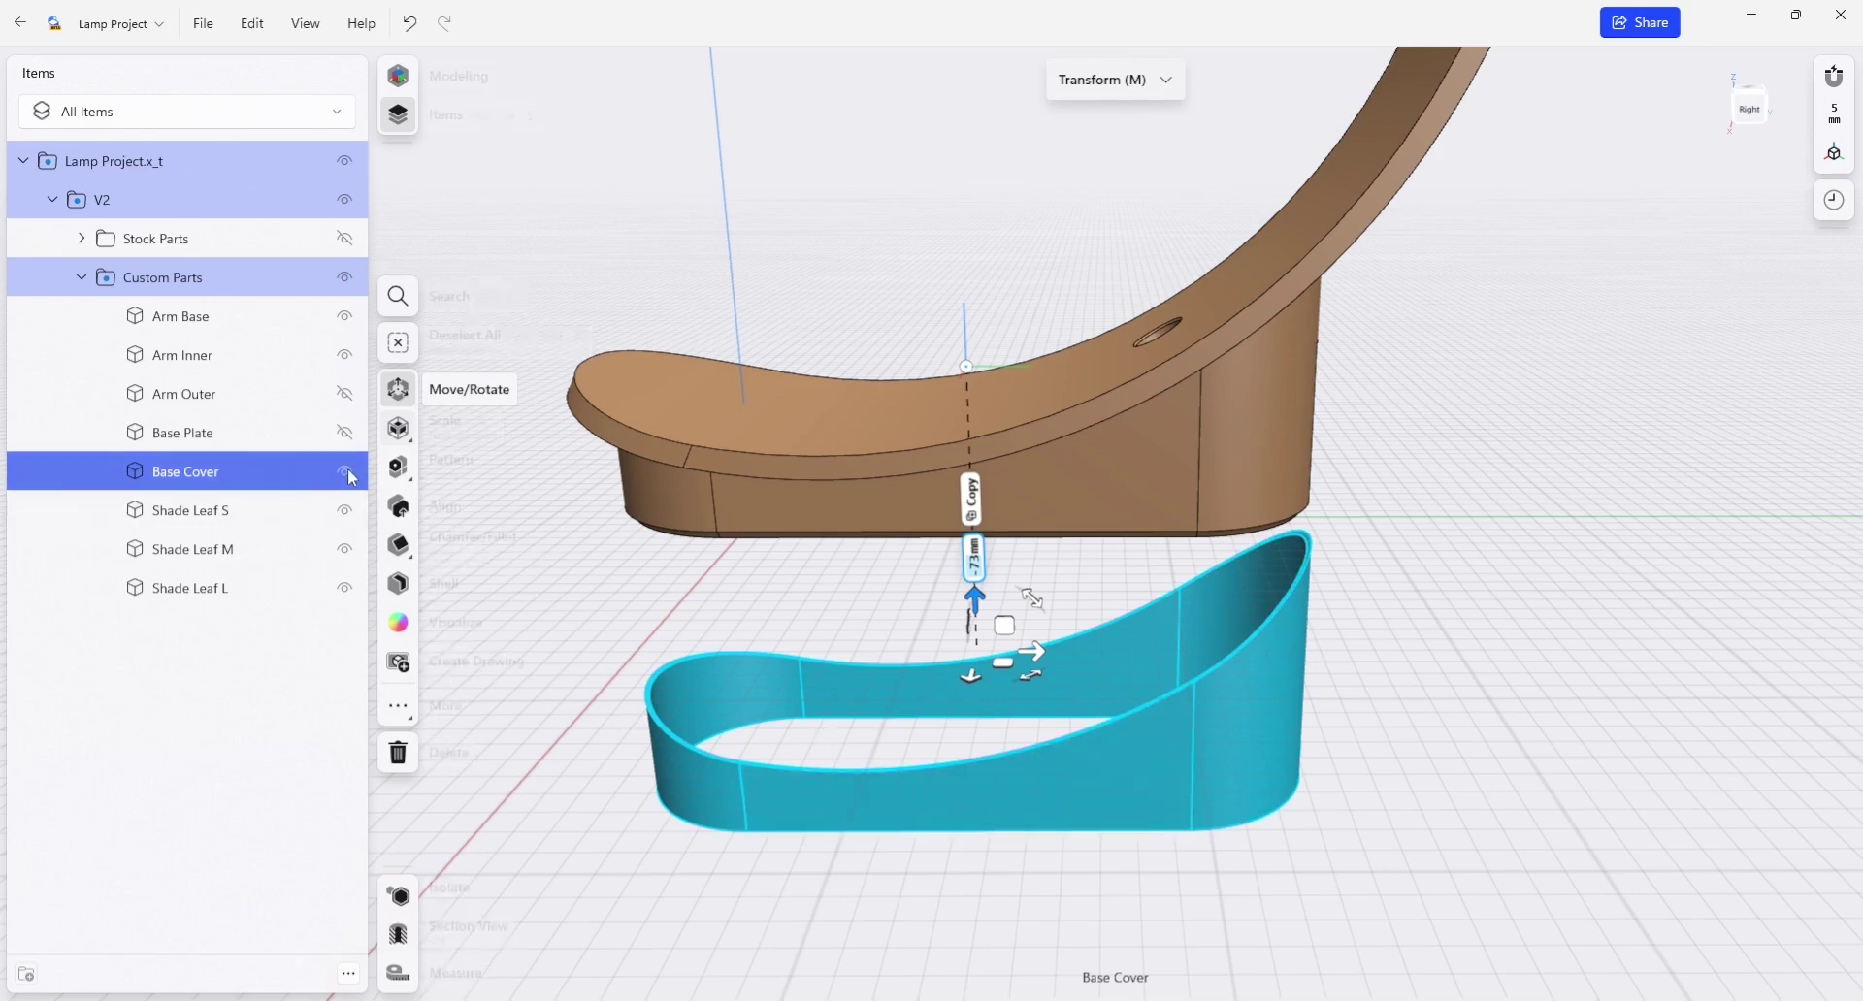
{"action": "key", "text": "Return"}
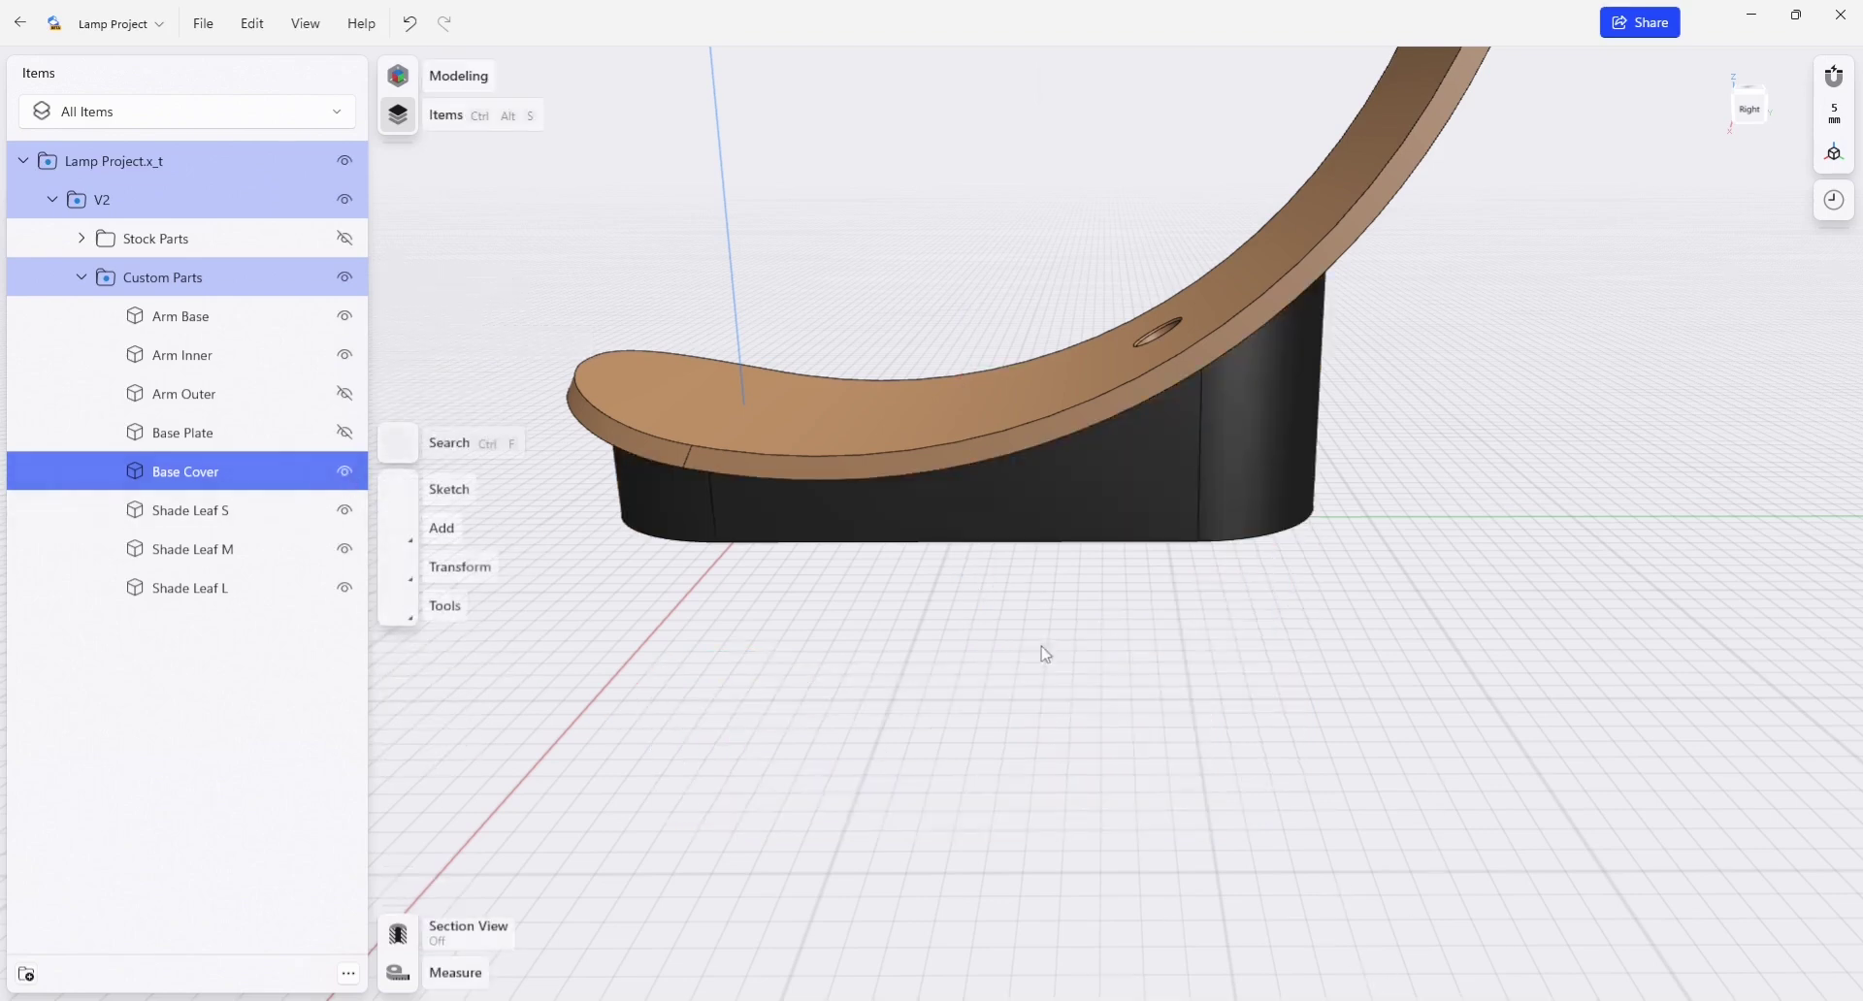
Step: Hide the Base Cover and orbit around the Arm Base to inspect its opening and connectors
{"action": "left_click", "coordinate": [346, 478]}
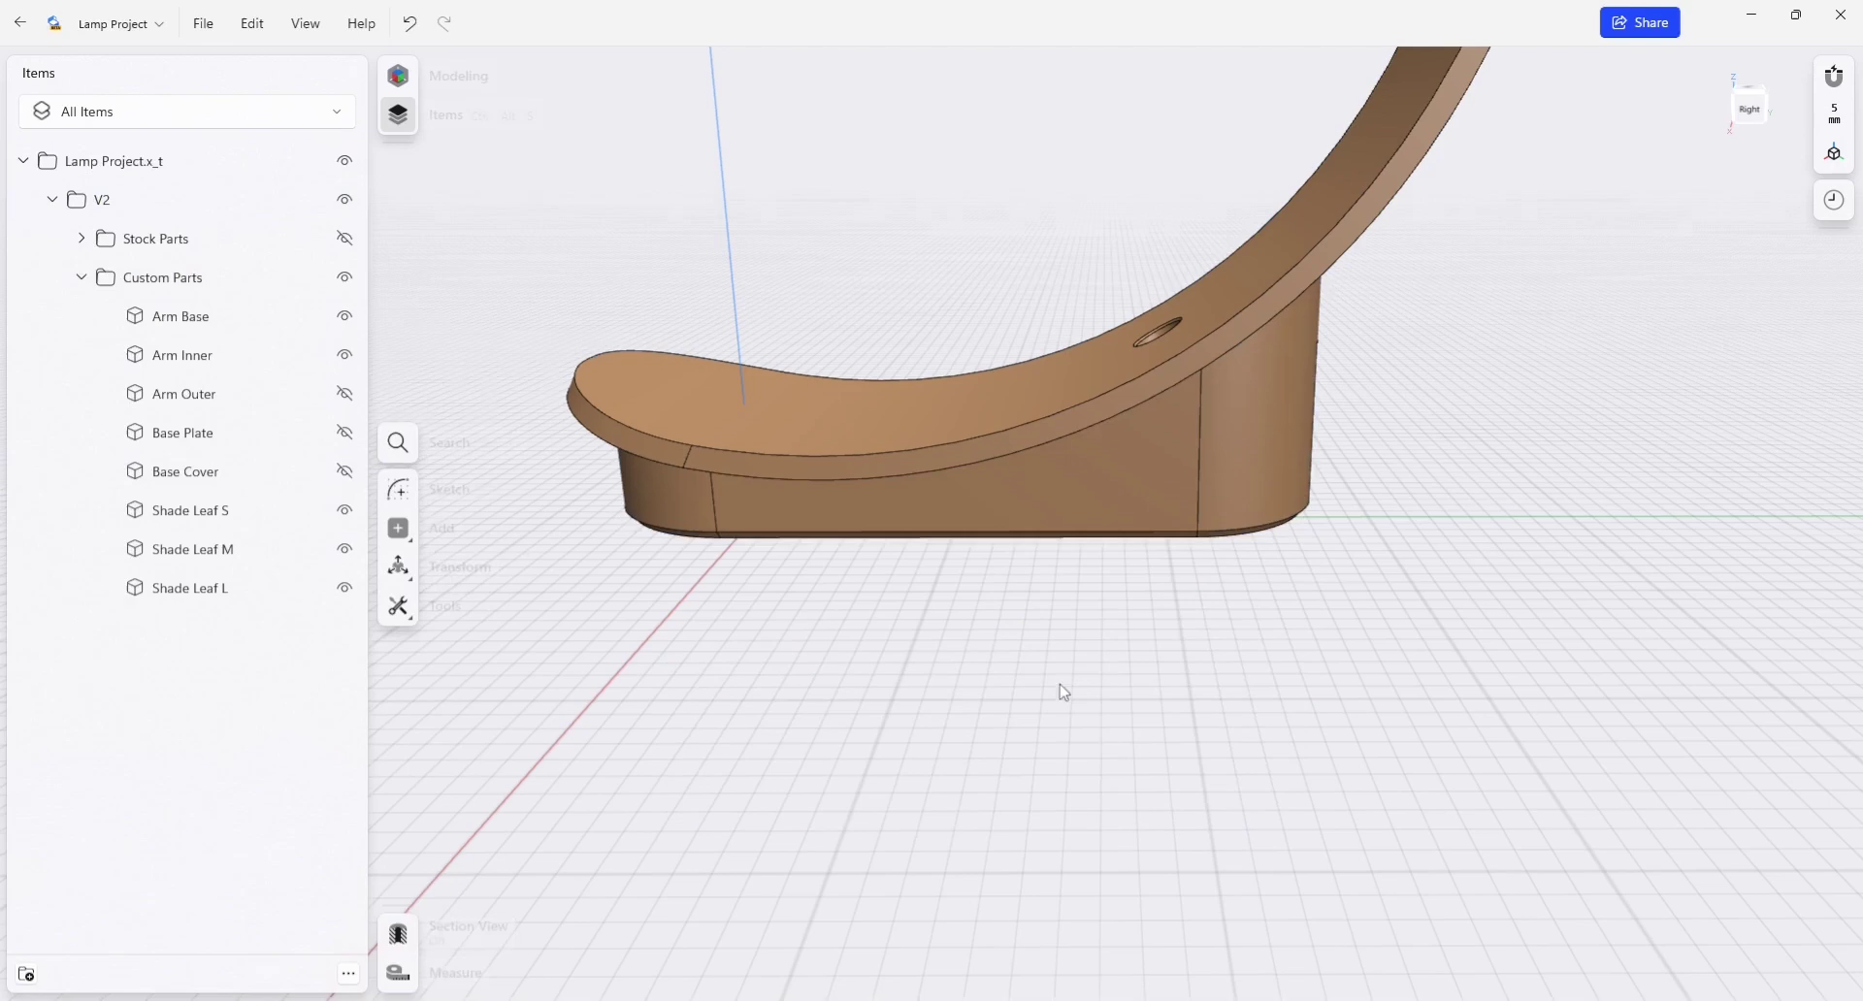
{"action": "right_click_drag", "start_coordinate": [1060, 689], "coordinate": [1179, 551]}
{"action": "left_click", "coordinate": [1240, 468]}
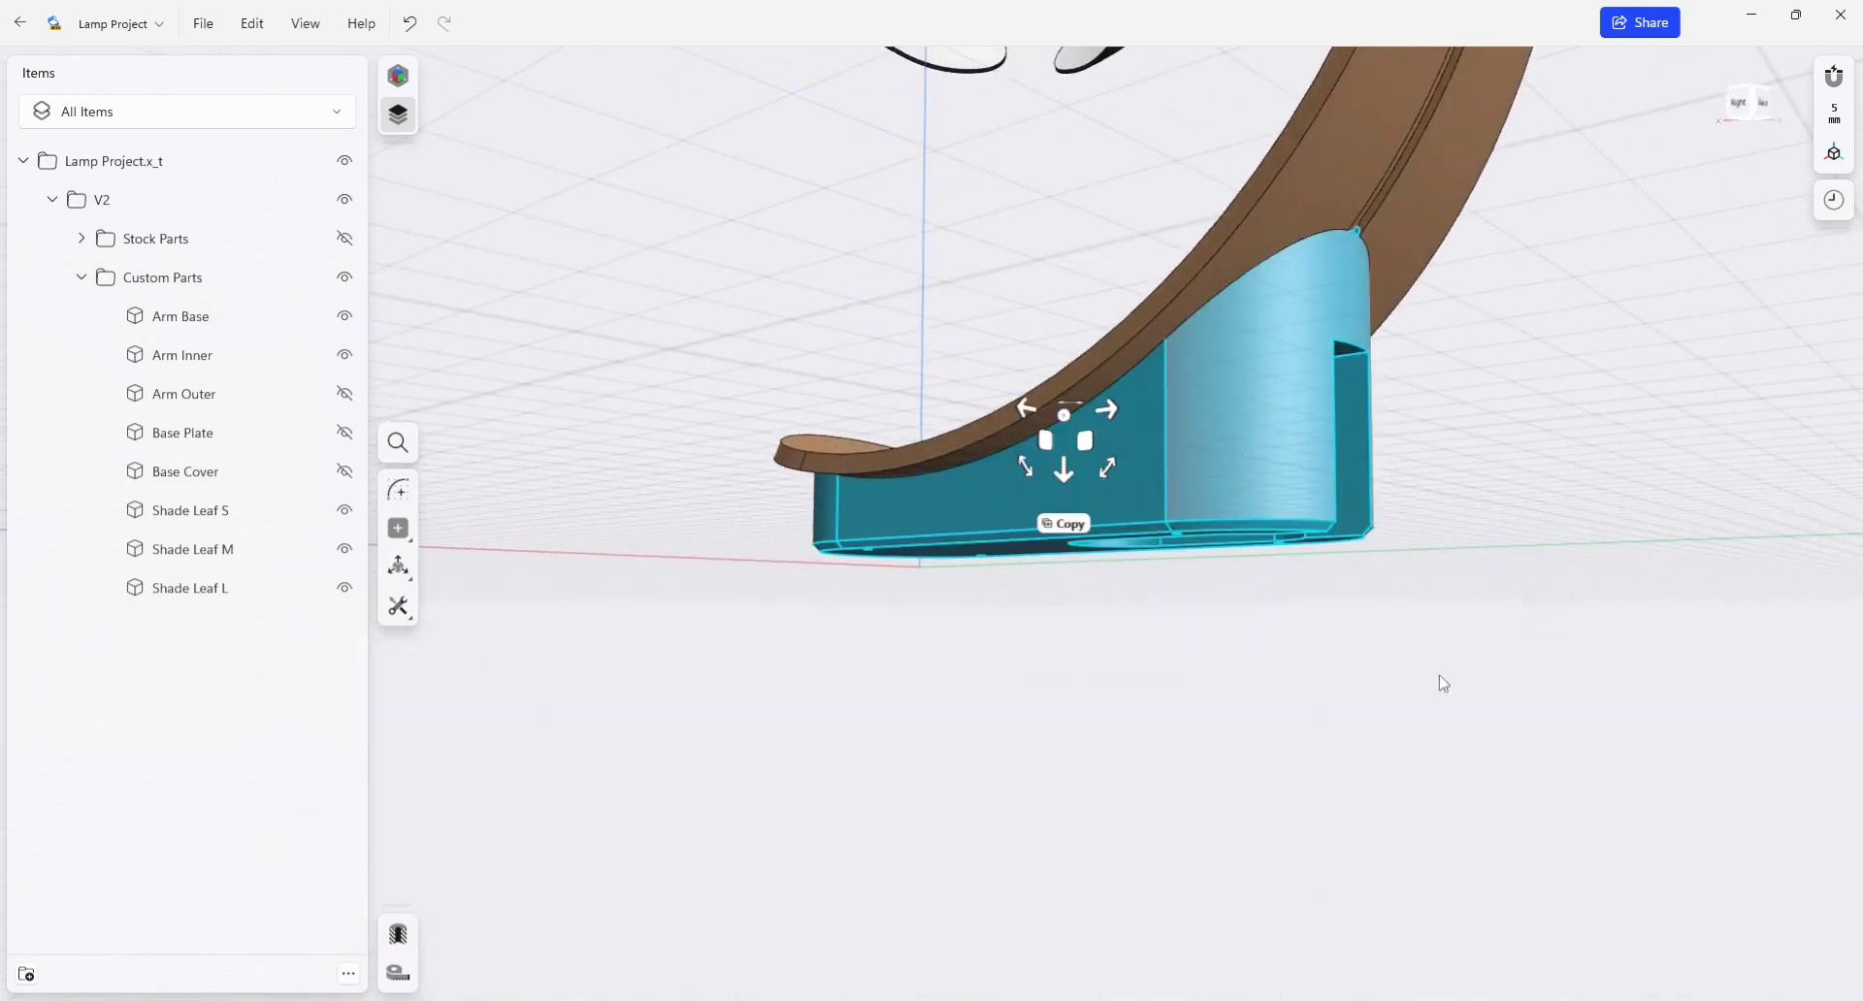
{"action": "middle_click_drag", "start_coordinate": [981, 707], "coordinate": [1043, 663]}
{"action": "right_click_drag", "start_coordinate": [1045, 663], "coordinate": [943, 710]}
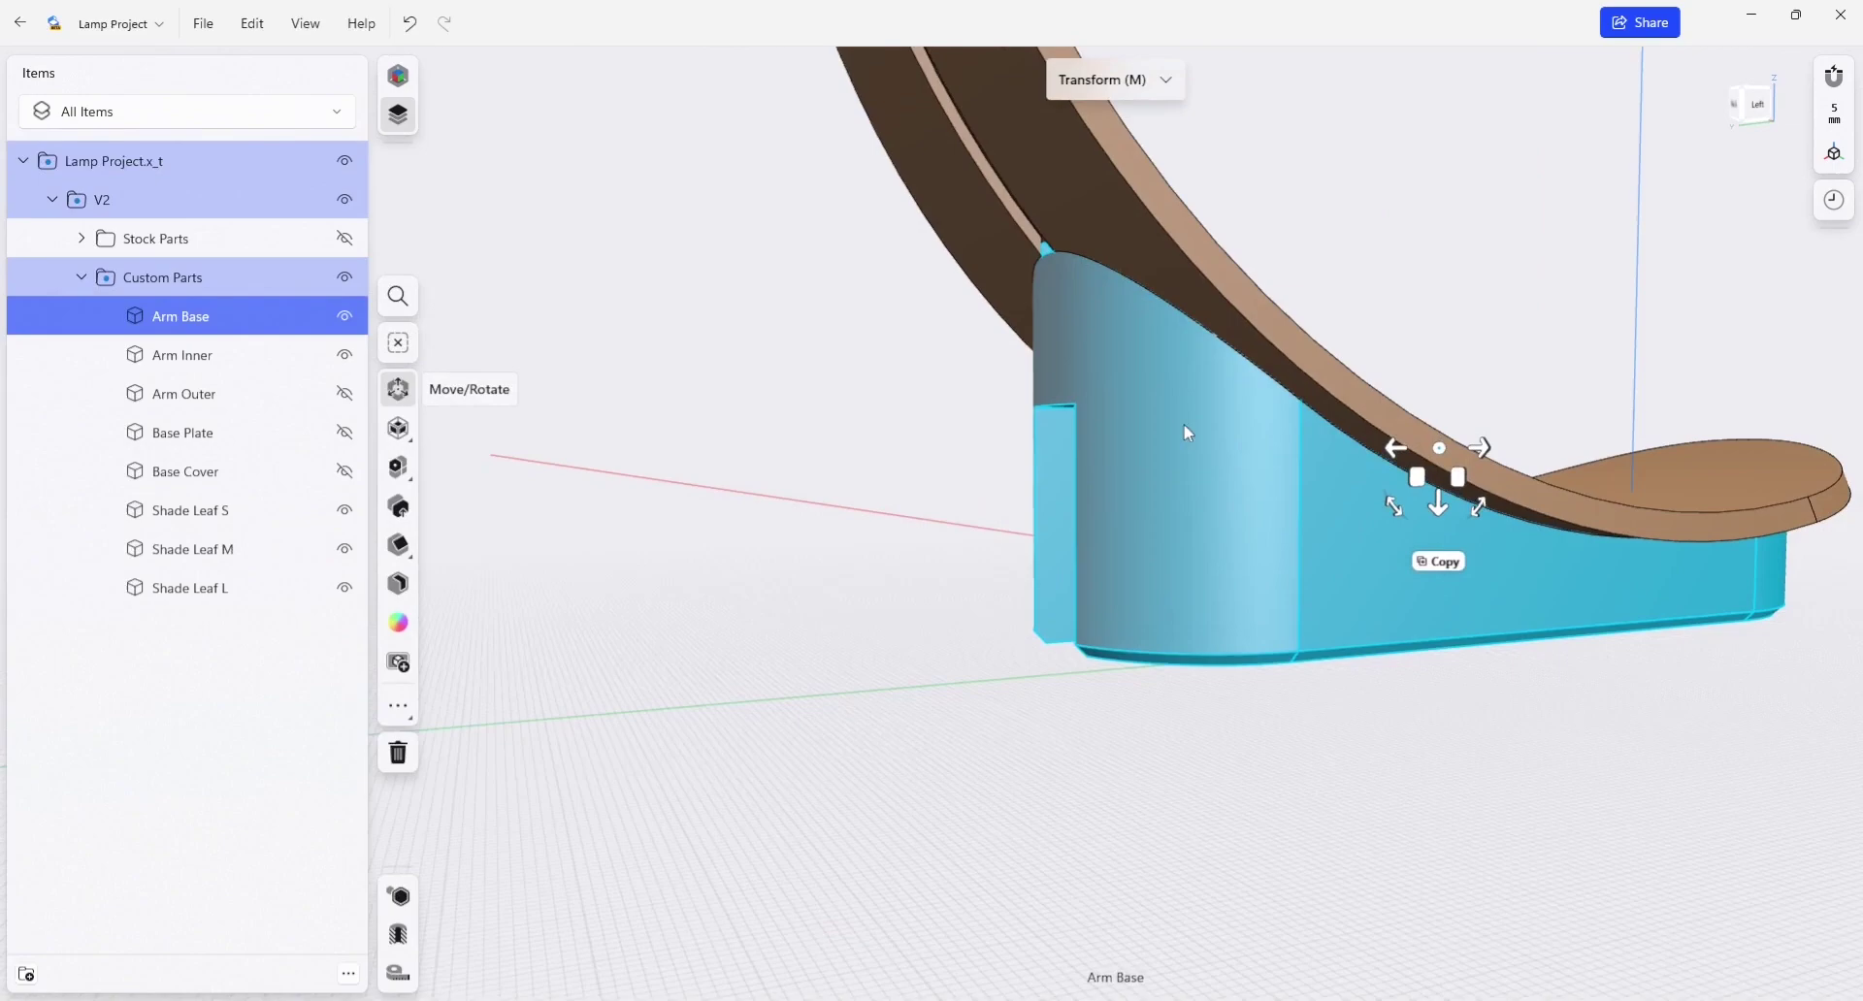
{"action": "scroll", "coordinate": [1209, 311], "scroll_direction": "up", "scroll_amount": 1}
{"action": "scroll", "coordinate": [1212, 417], "scroll_direction": "down", "scroll_amount": 1}
{"action": "scroll", "coordinate": [1226, 518], "scroll_direction": "down", "scroll_amount": 1}
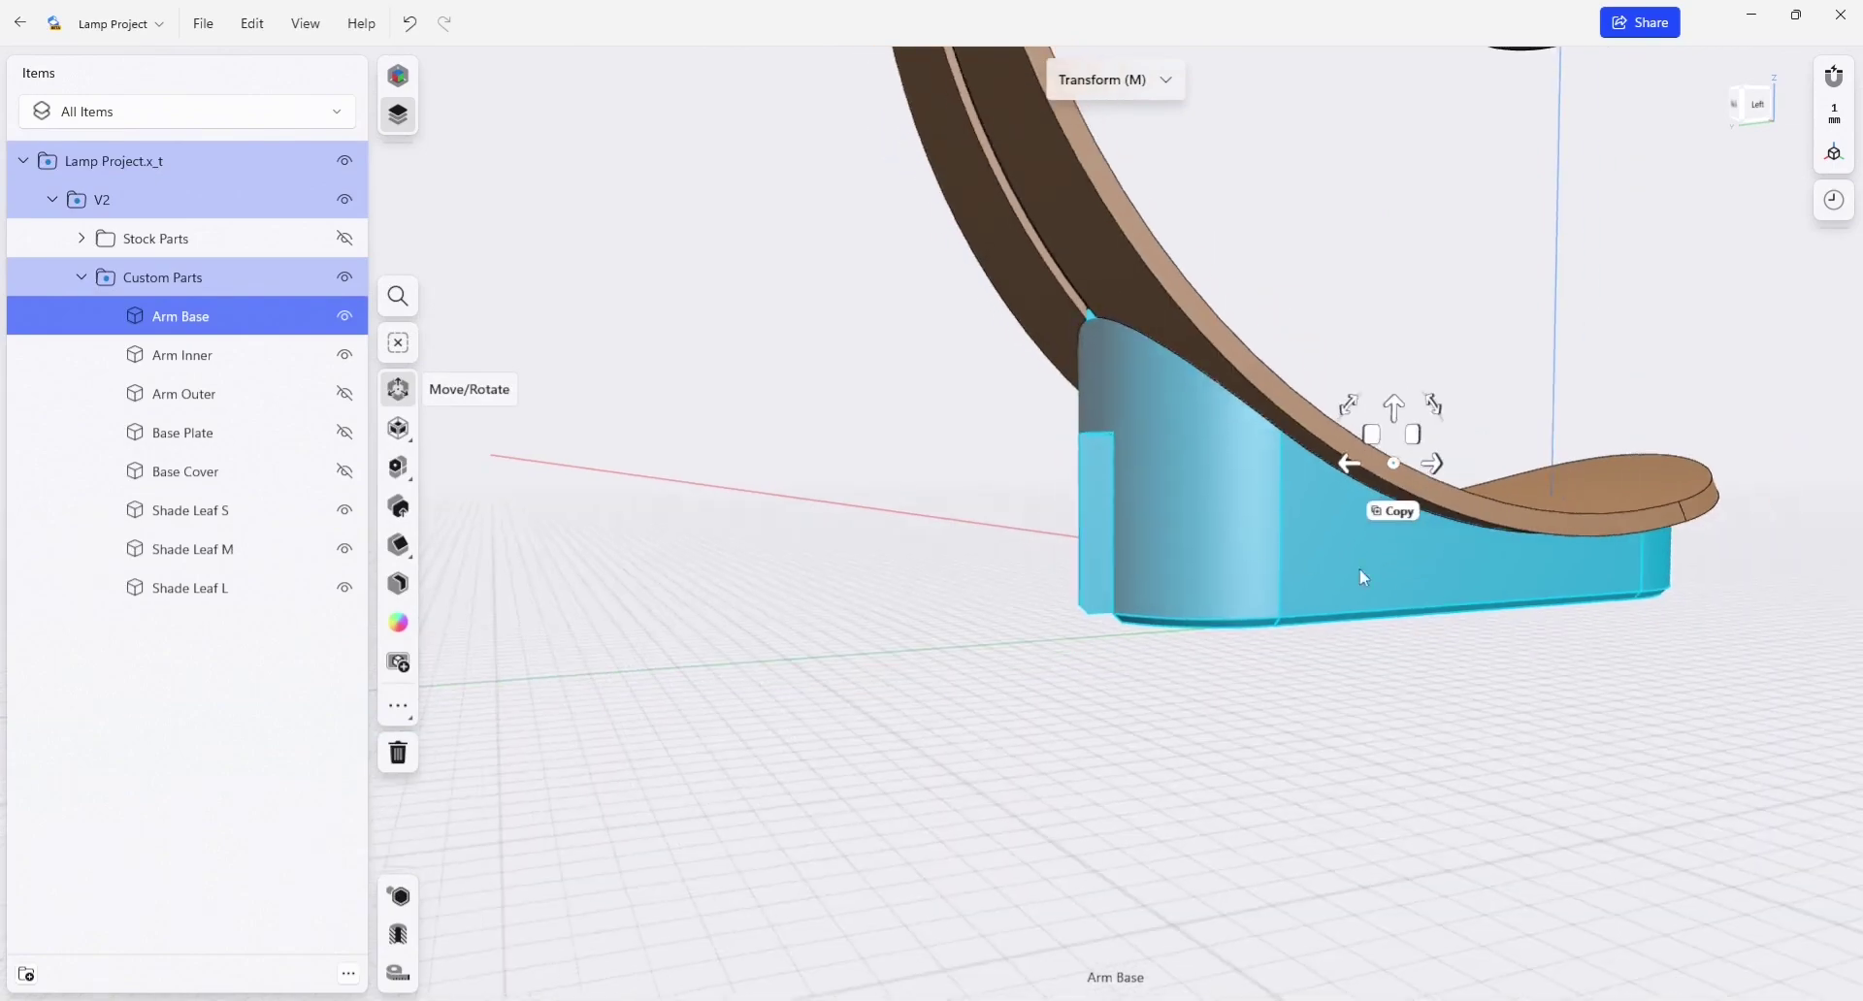
{"action": "right_click_drag", "start_coordinate": [1359, 569], "coordinate": [1116, 622]}
{"action": "scroll", "coordinate": [1116, 623], "scroll_direction": "down", "scroll_amount": 1}
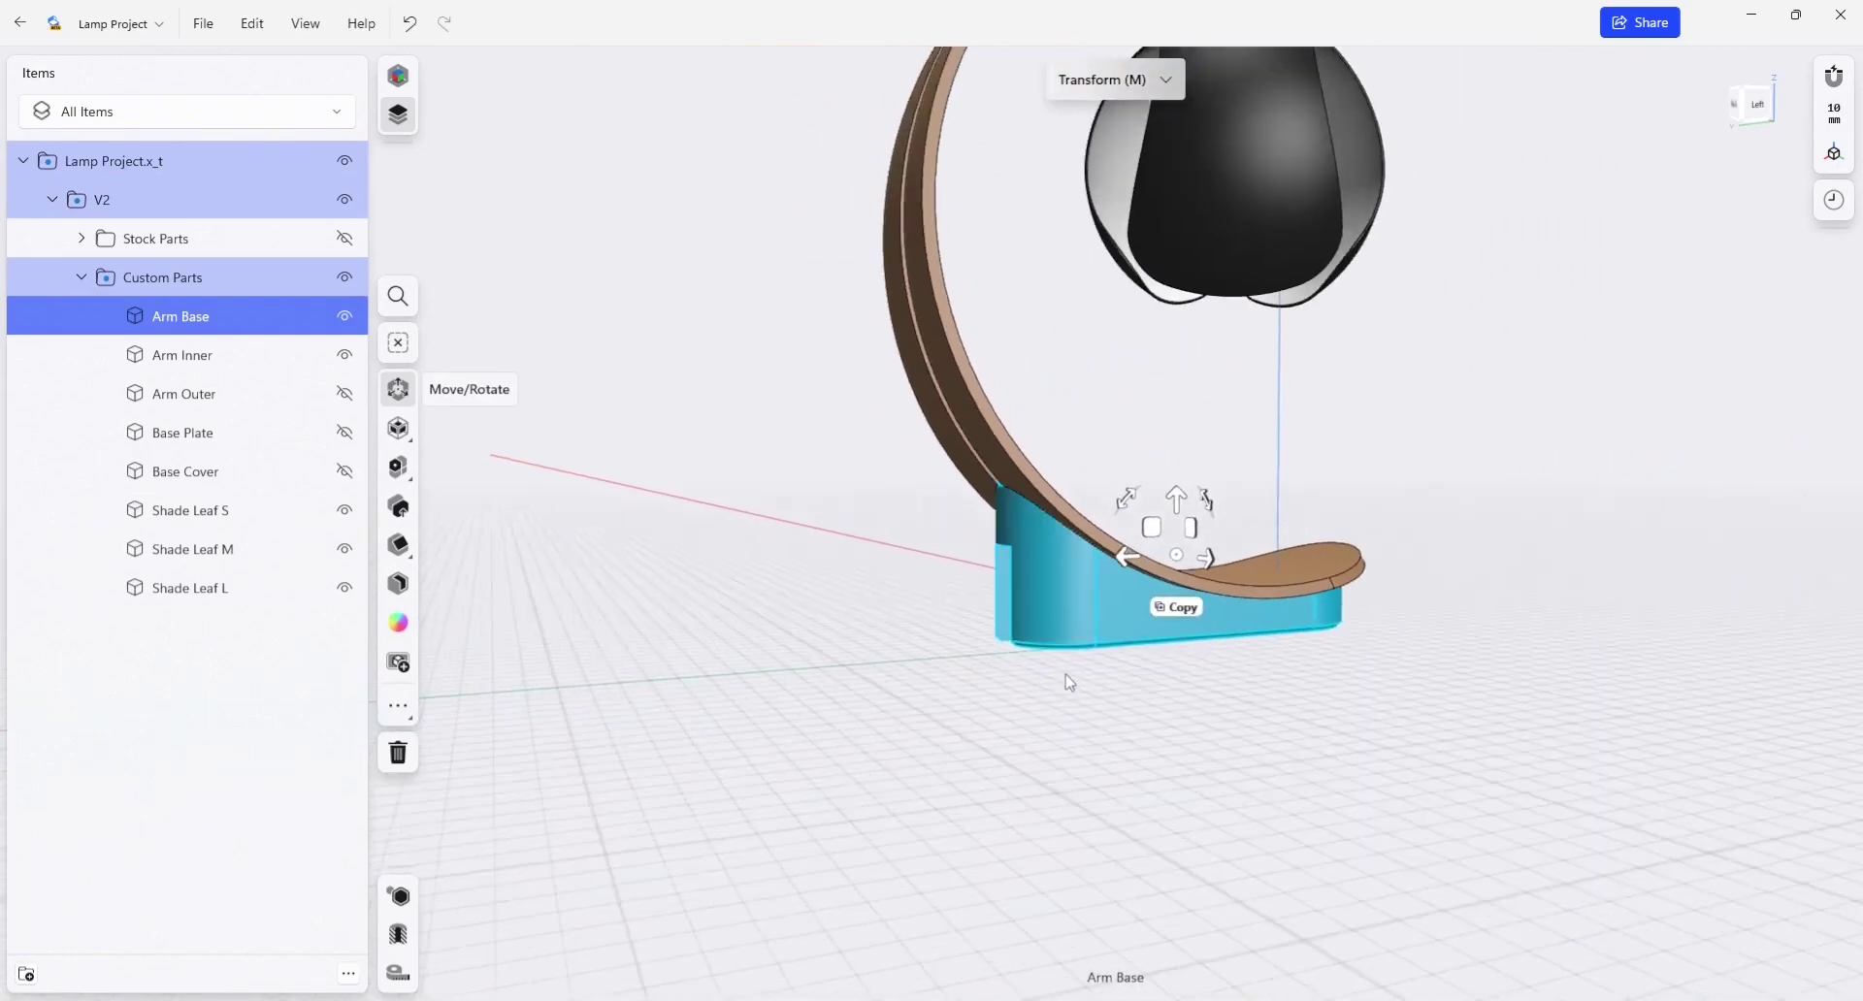
{"action": "right_click_drag", "start_coordinate": [1065, 687], "coordinate": [1335, 656]}
{"action": "mouse_move", "coordinate": [1137, 756]}
{"action": "right_mouse_down"}
{"action": "mouse_move", "coordinate": [1081, 731]}
{"action": "mouse_move", "coordinate": [1065, 687]}
{"action": "mouse_move", "coordinate": [1168, 769]}
{"action": "mouse_move", "coordinate": [1067, 747]}
{"action": "mouse_move", "coordinate": [873, 630]}
{"action": "right_mouse_up"}
{"action": "mouse_move", "coordinate": [641, 584]}
{"action": "right_mouse_down"}
{"action": "mouse_move", "coordinate": [707, 598]}
{"action": "mouse_move", "coordinate": [1229, 528]}
{"action": "right_mouse_up"}
{"action": "left_click", "coordinate": [1479, 764]}
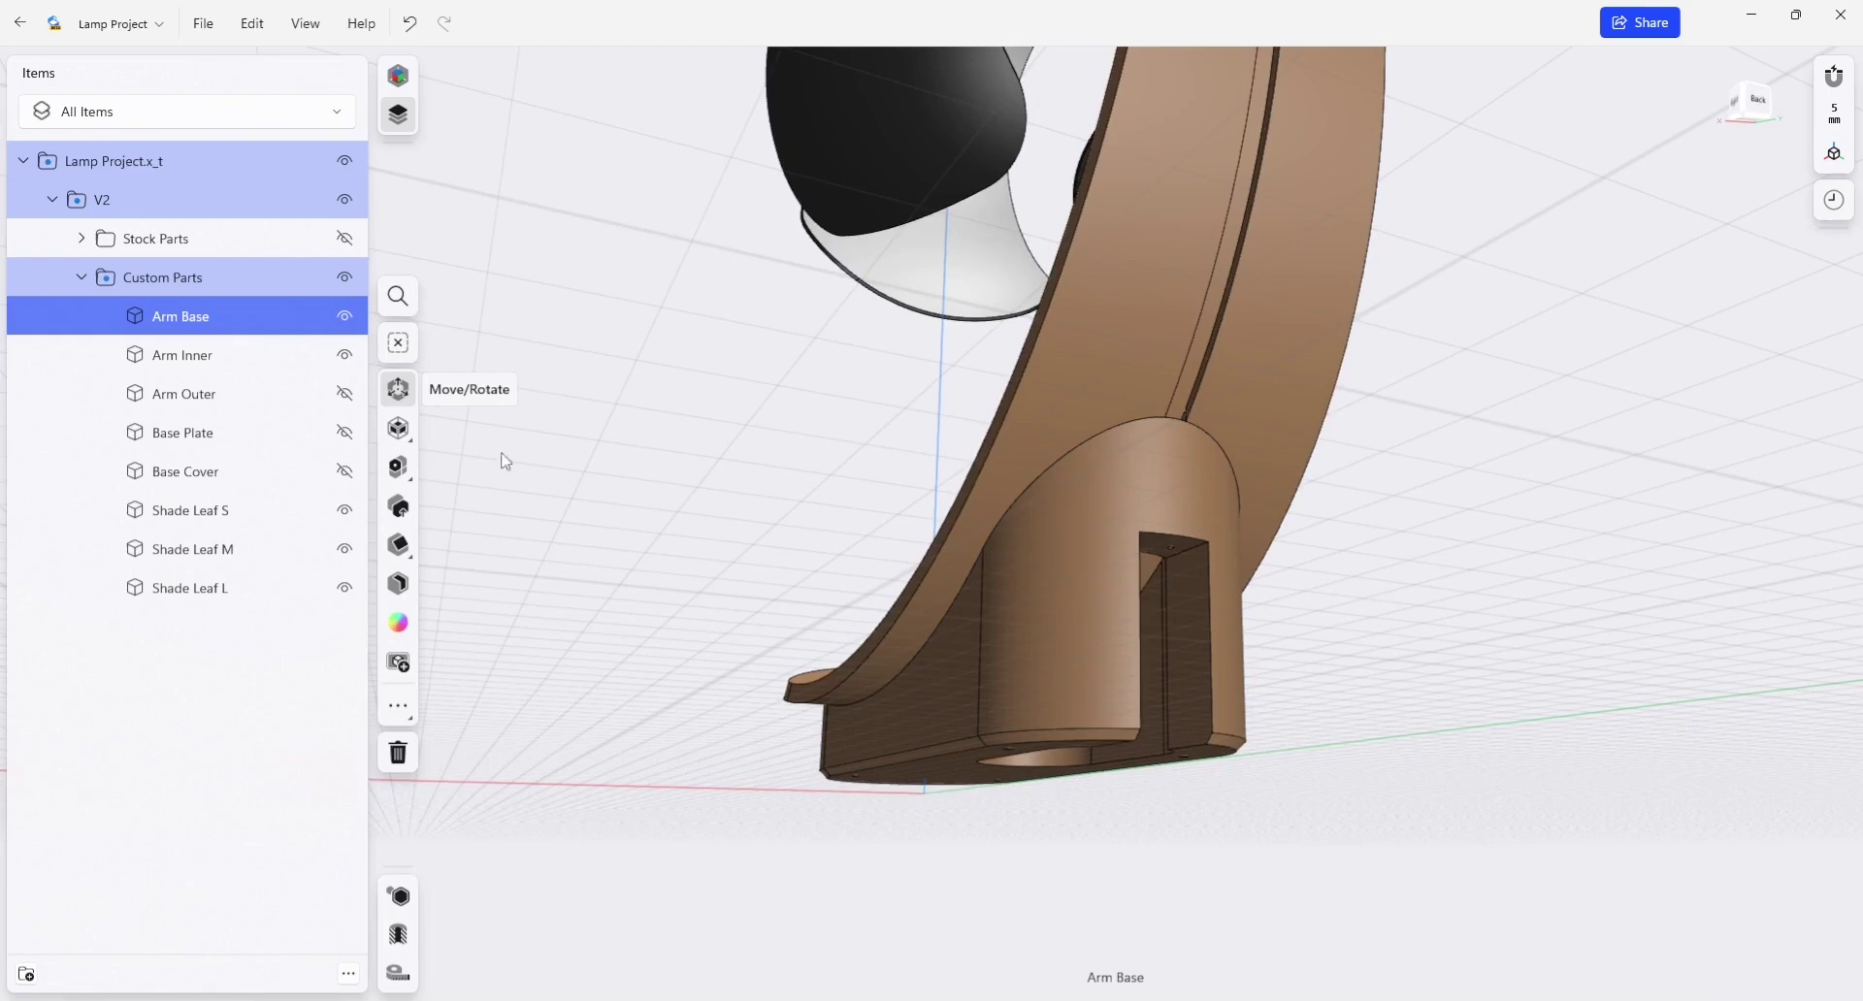
Step: Select the Stock Parts group, then inspect the lamp base and Arm Base, ending at a side view
{"action": "left_click", "coordinate": [346, 248]}
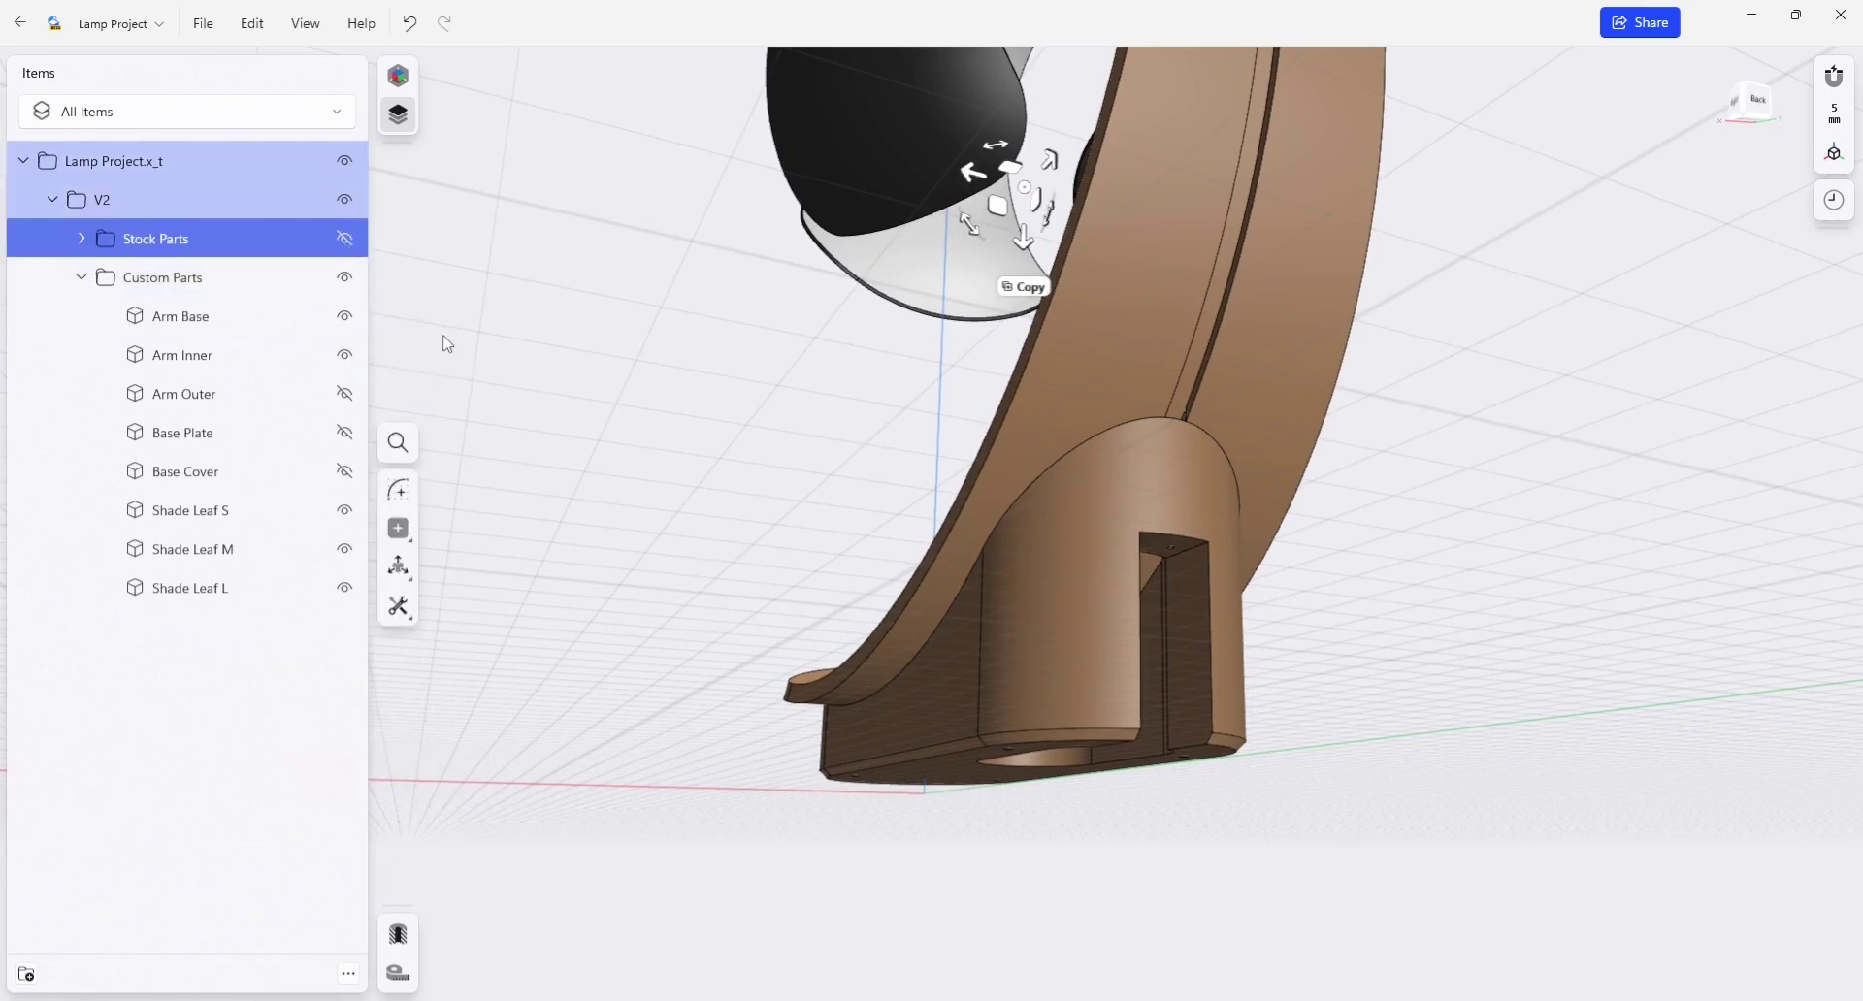
{"action": "left_click", "coordinate": [344, 239]}
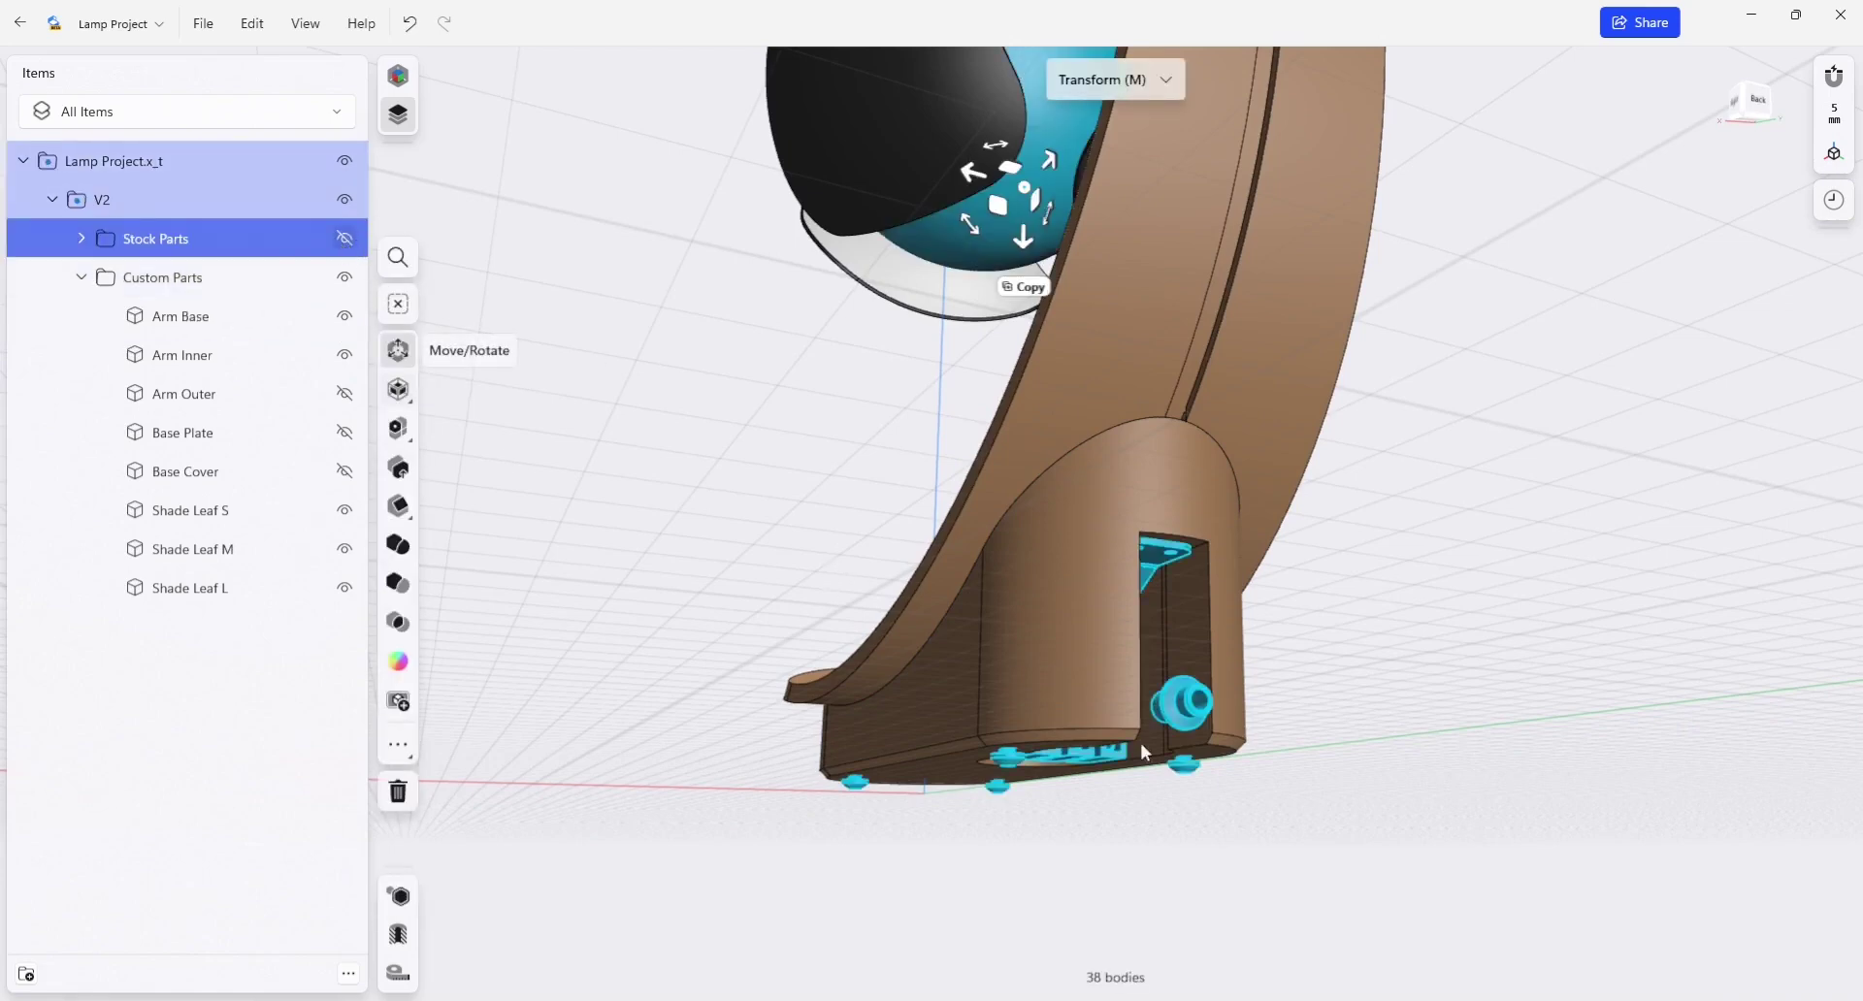
{"action": "mouse_move", "coordinate": [1395, 767]}
{"action": "right_mouse_down"}
{"action": "mouse_move", "coordinate": [1447, 797]}
{"action": "mouse_move", "coordinate": [1197, 656]}
{"action": "right_mouse_up"}
{"action": "left_click", "coordinate": [866, 756]}
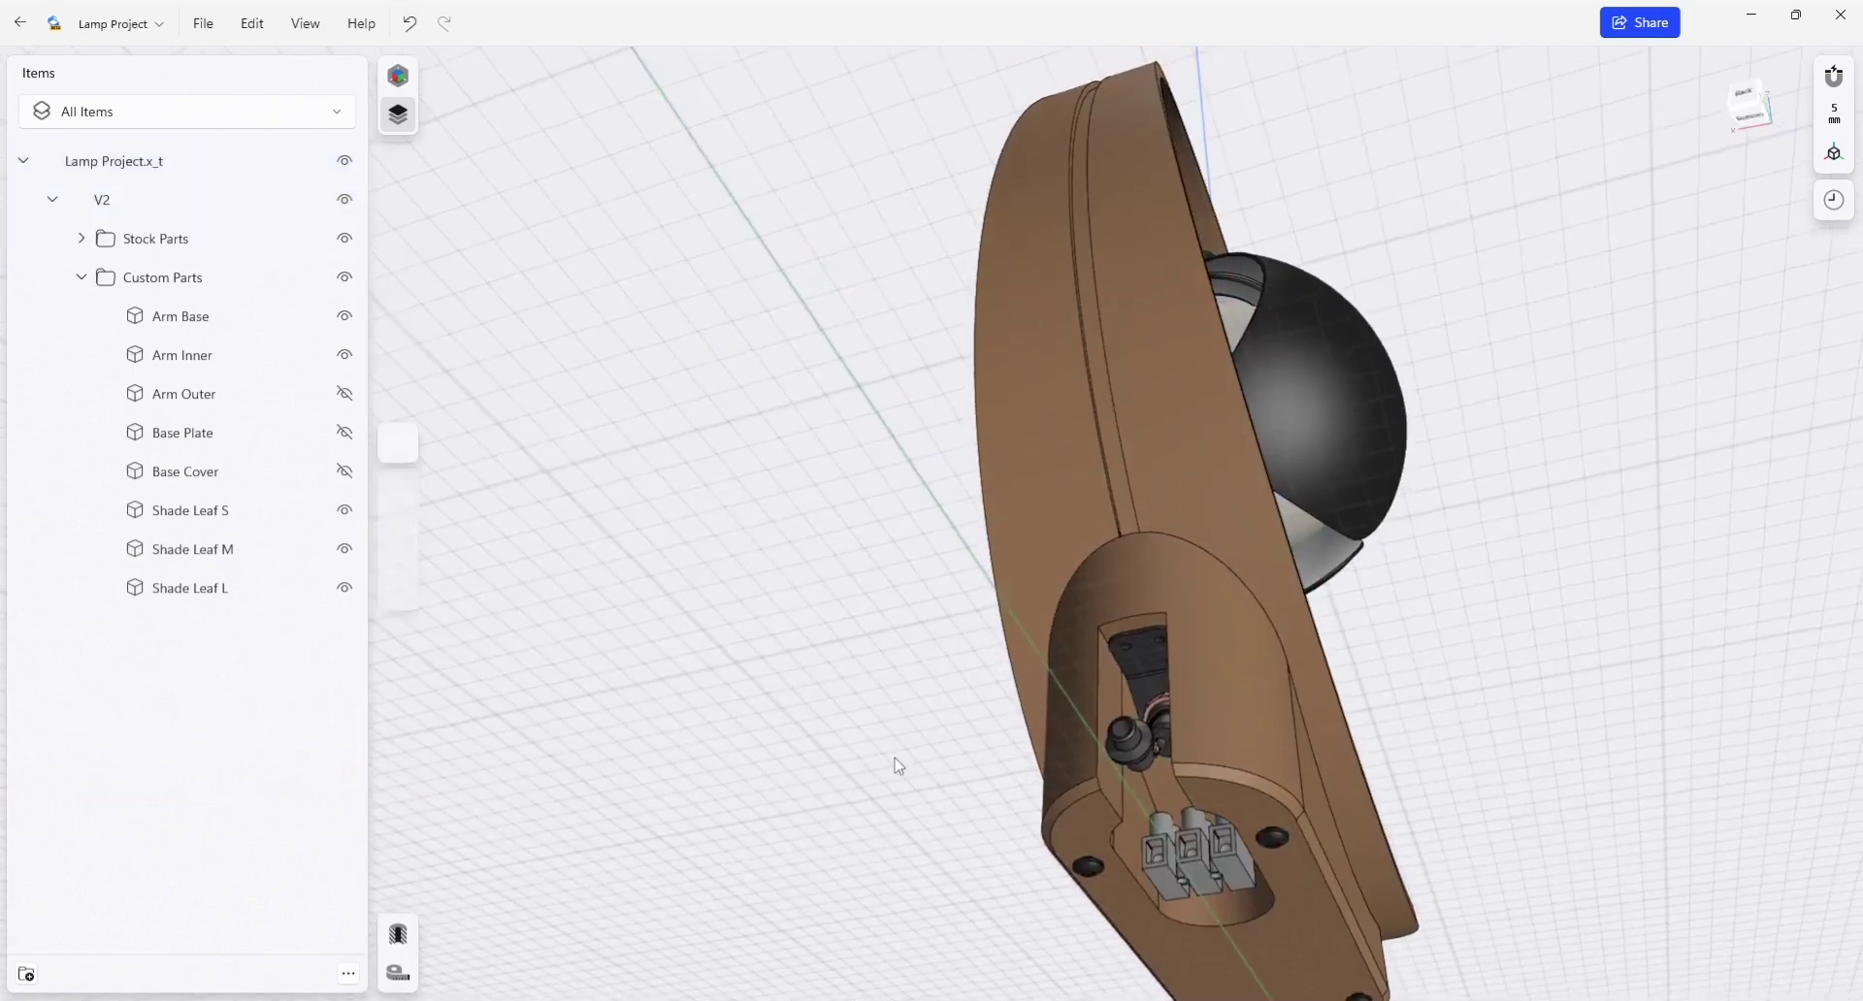
{"action": "right_click_drag", "start_coordinate": [790, 811], "coordinate": [769, 843]}
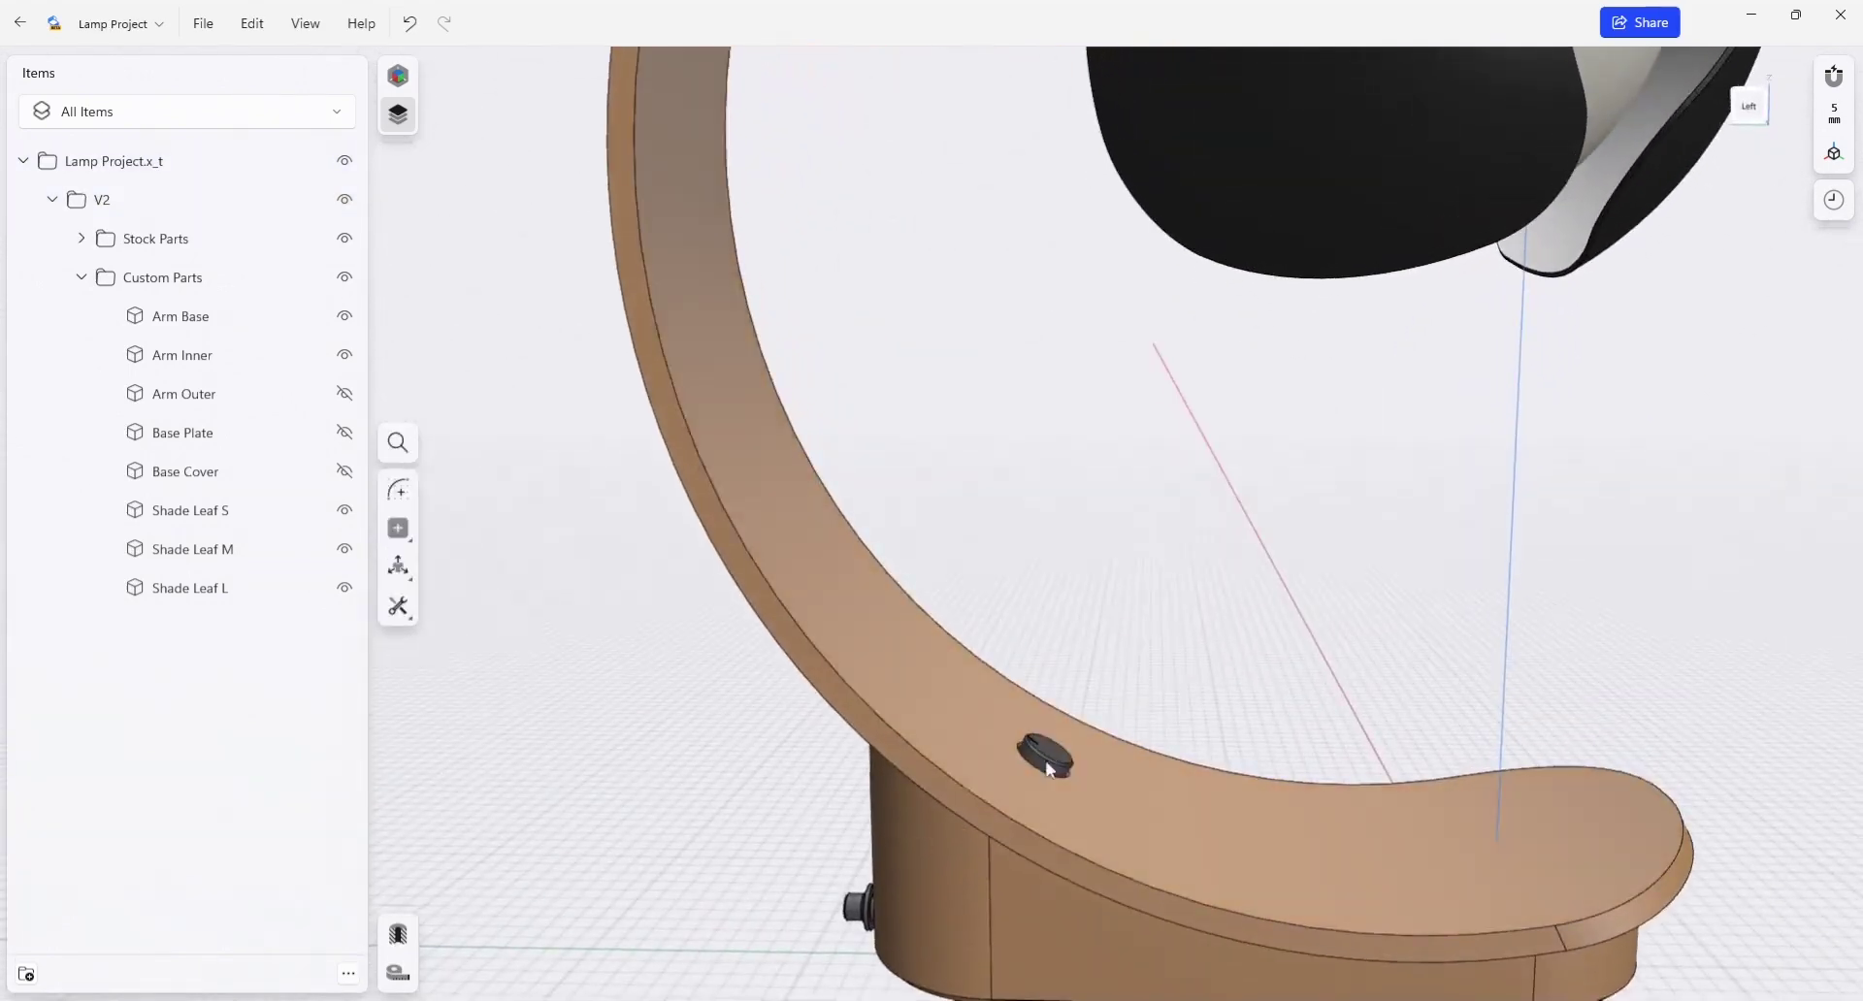
{"action": "mouse_move", "coordinate": [660, 810]}
{"action": "right_mouse_down"}
{"action": "mouse_move", "coordinate": [772, 811]}
{"action": "mouse_move", "coordinate": [740, 836]}
{"action": "mouse_move", "coordinate": [813, 760]}
{"action": "mouse_move", "coordinate": [823, 720]}
{"action": "mouse_move", "coordinate": [724, 742]}
{"action": "mouse_move", "coordinate": [1039, 824]}
{"action": "mouse_move", "coordinate": [1191, 727]}
{"action": "mouse_move", "coordinate": [1121, 748]}
{"action": "mouse_move", "coordinate": [1278, 840]}
{"action": "mouse_move", "coordinate": [1523, 809]}
{"action": "mouse_move", "coordinate": [1568, 952]}
{"action": "mouse_move", "coordinate": [1485, 811]}
{"action": "right_mouse_up"}
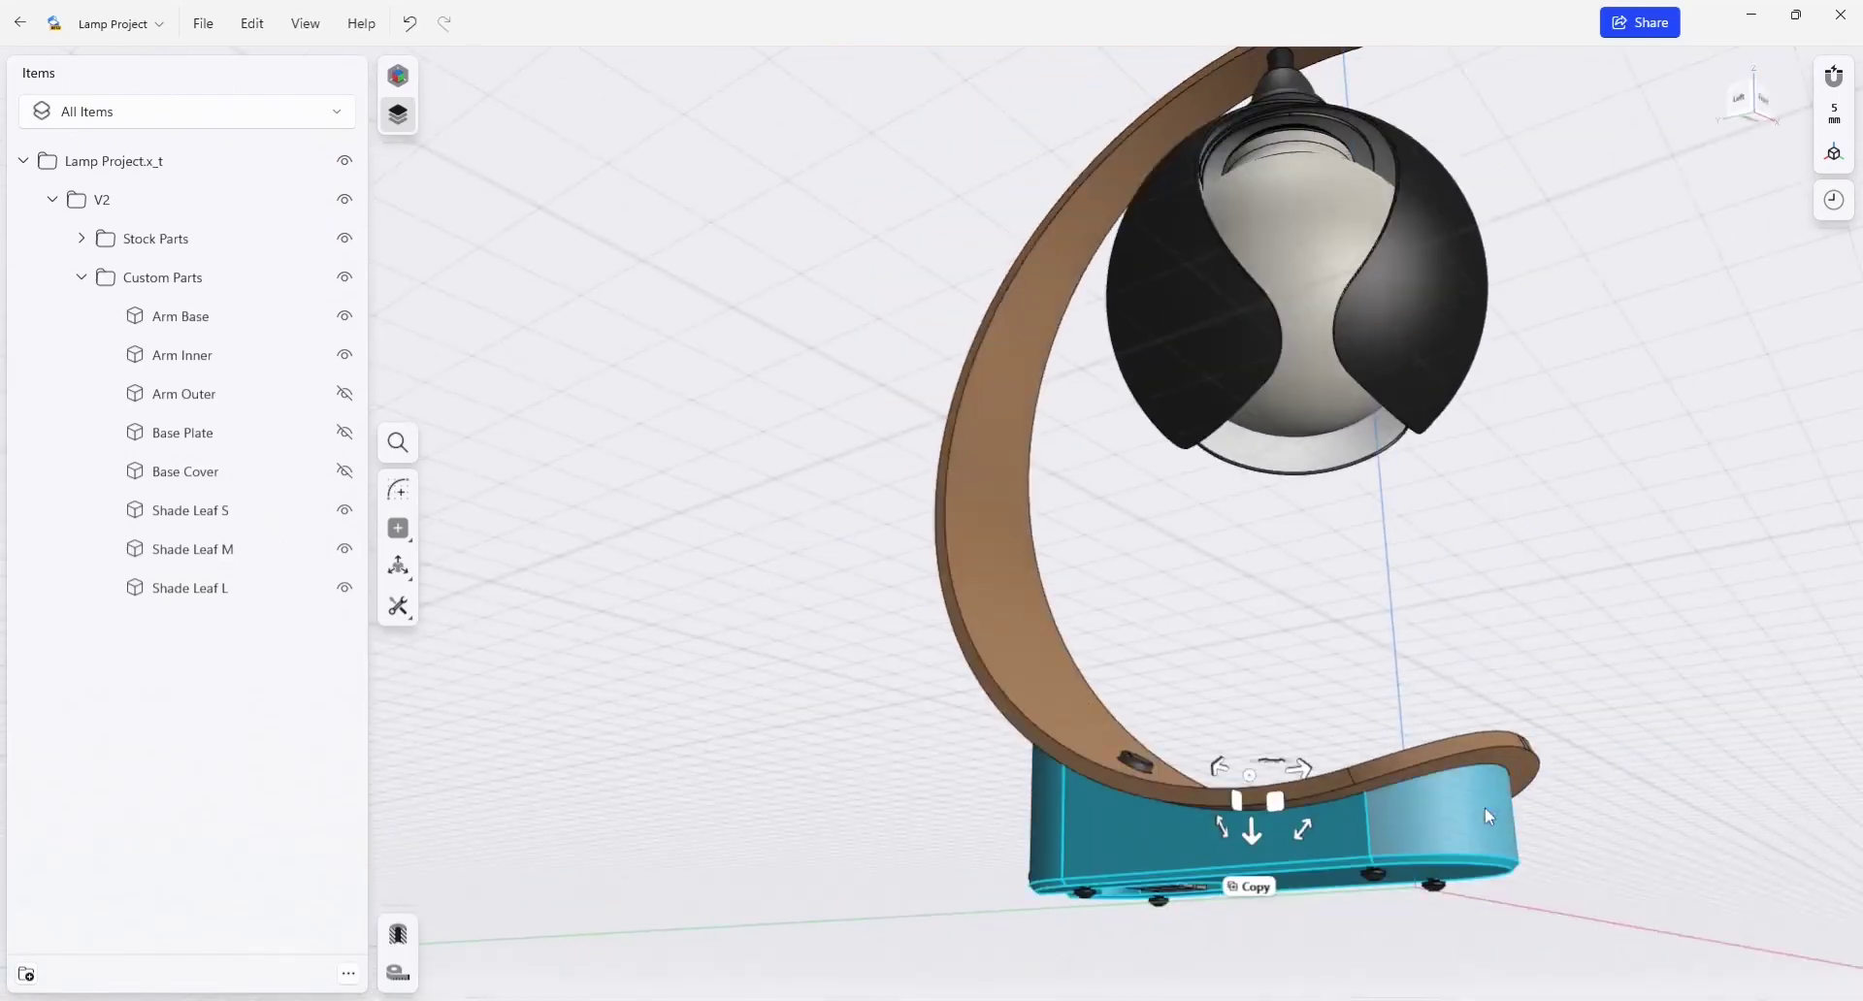
{"action": "left_click", "coordinate": [1485, 807]}
{"action": "left_click", "coordinate": [1055, 678]}
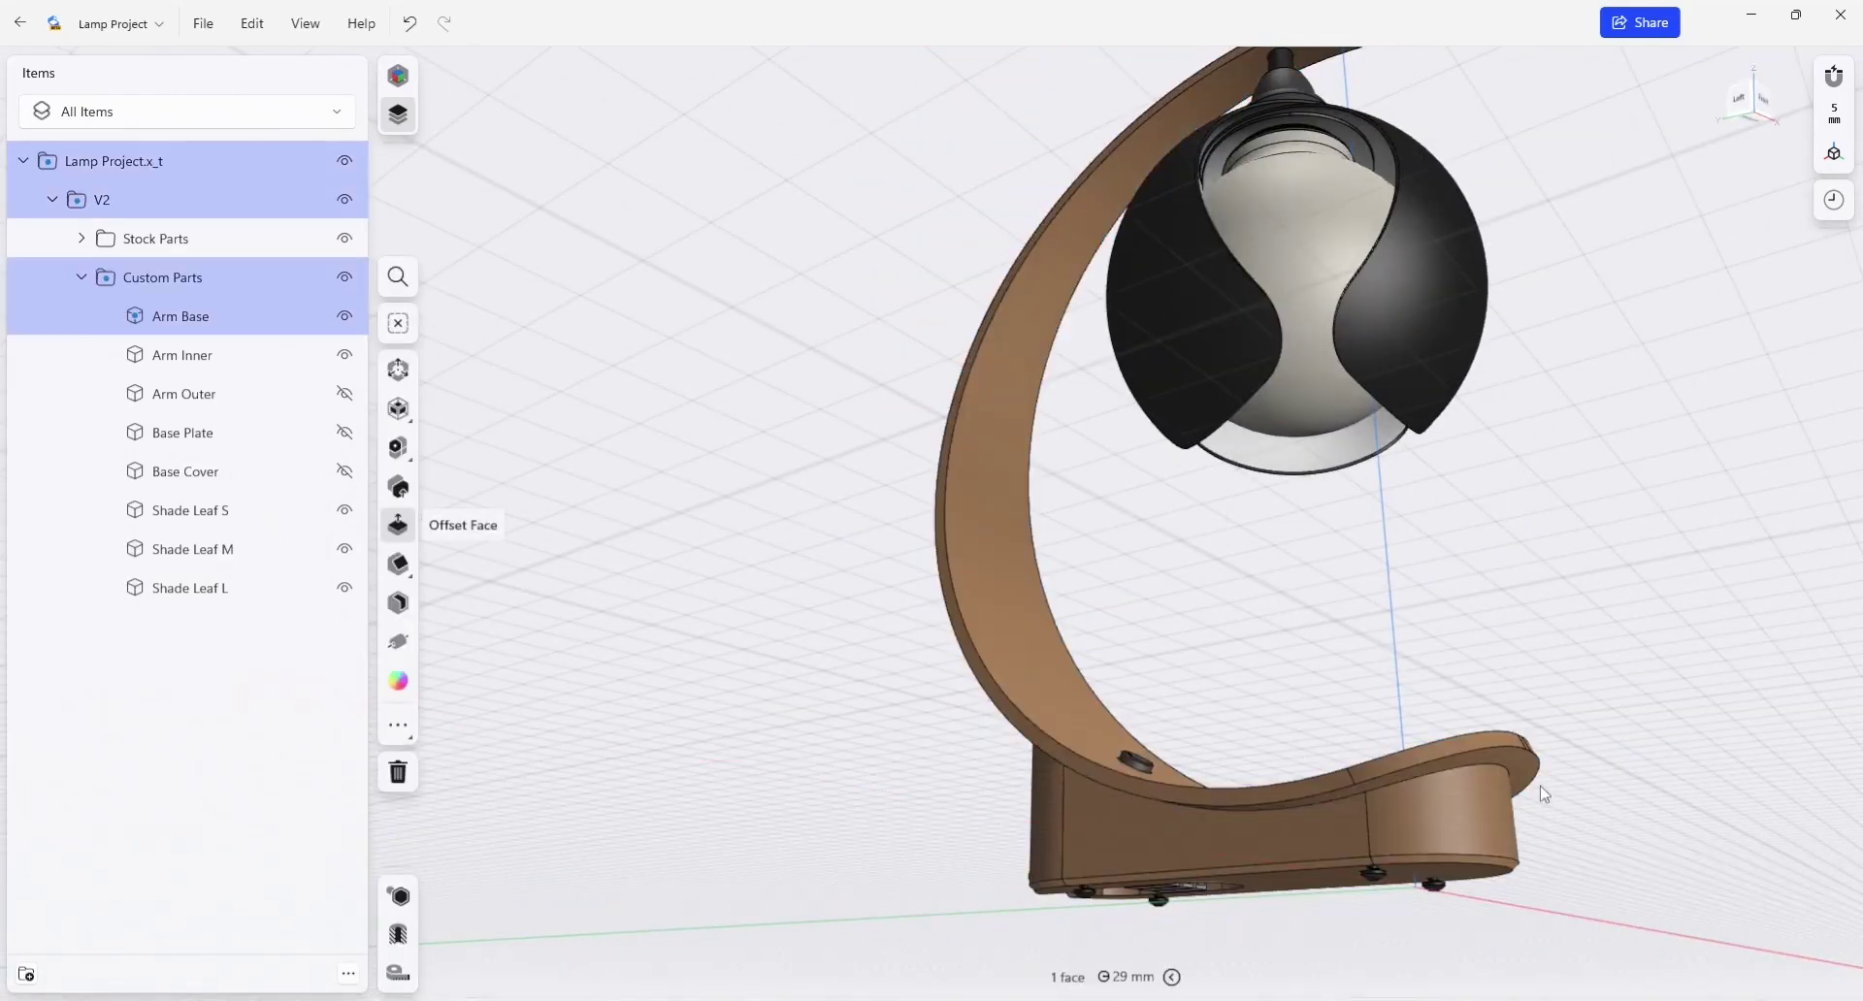
{"action": "right_click_drag", "start_coordinate": [1618, 769], "coordinate": [1631, 781]}
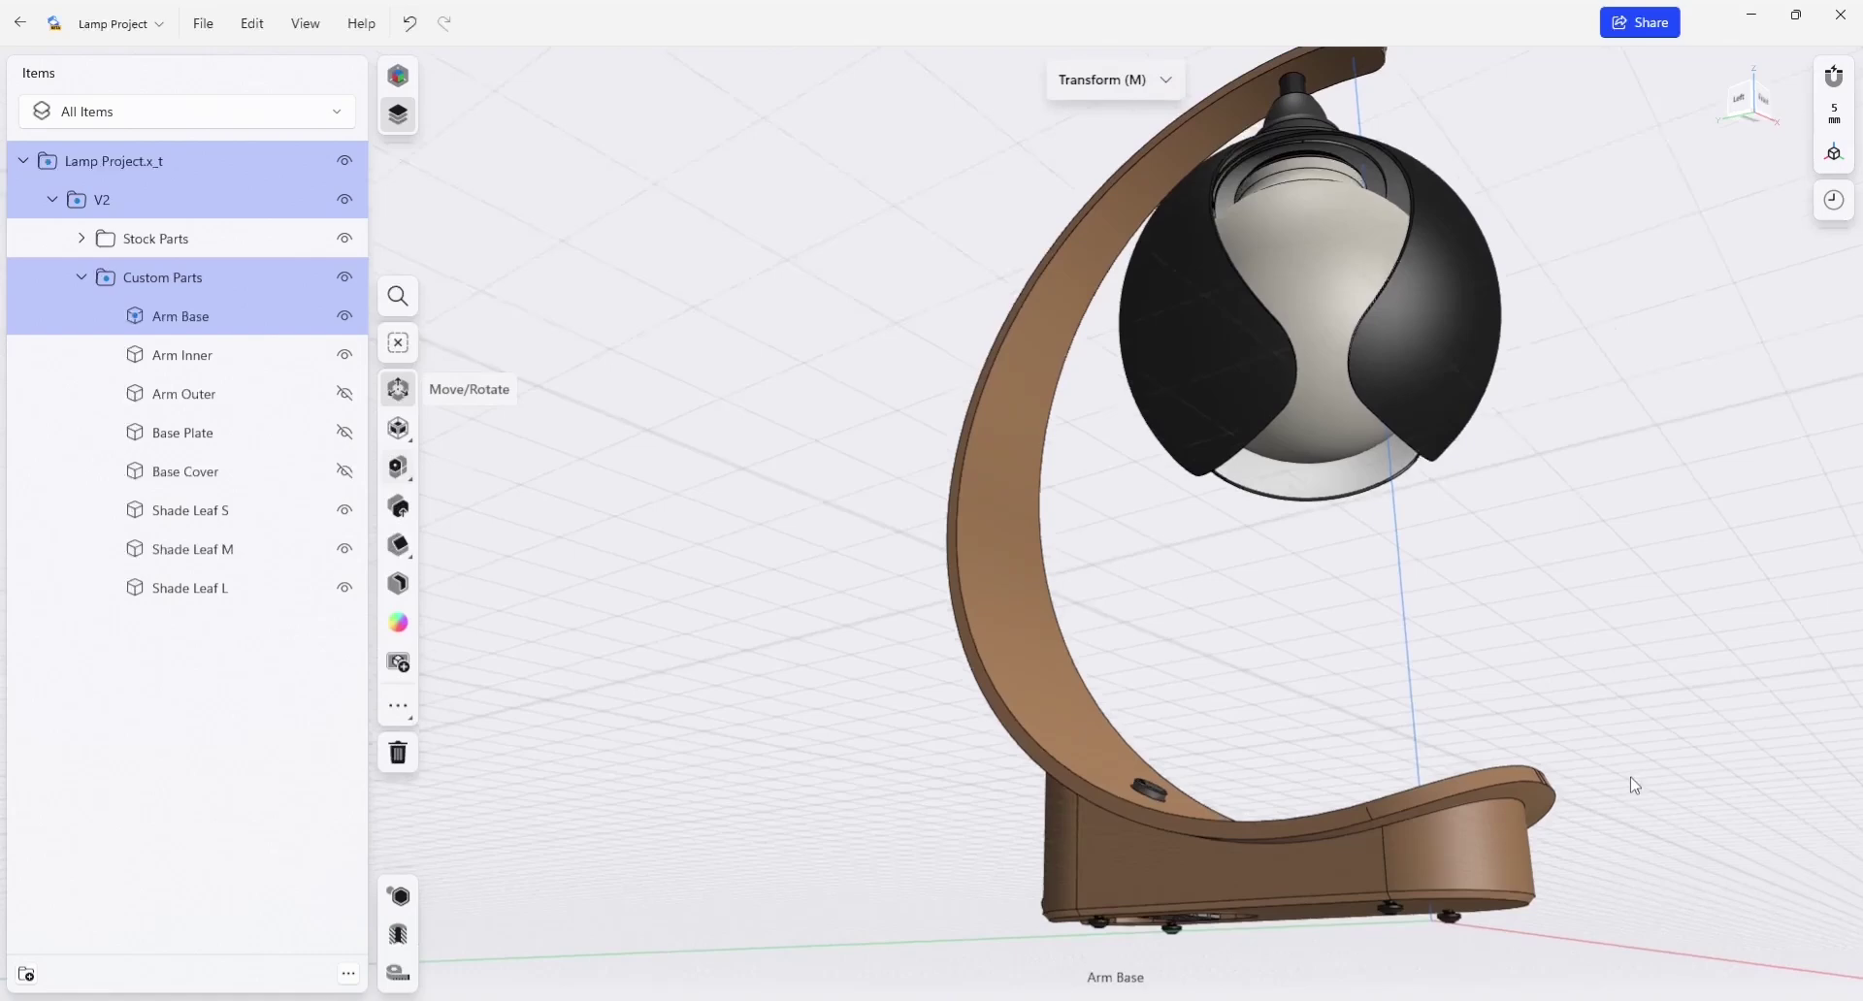
{"action": "left_click", "coordinate": [1630, 781]}
{"action": "mouse_move", "coordinate": [1601, 852]}
{"action": "right_mouse_down"}
{"action": "mouse_move", "coordinate": [1671, 874]}
{"action": "mouse_move", "coordinate": [1462, 877]}
{"action": "right_mouse_up"}
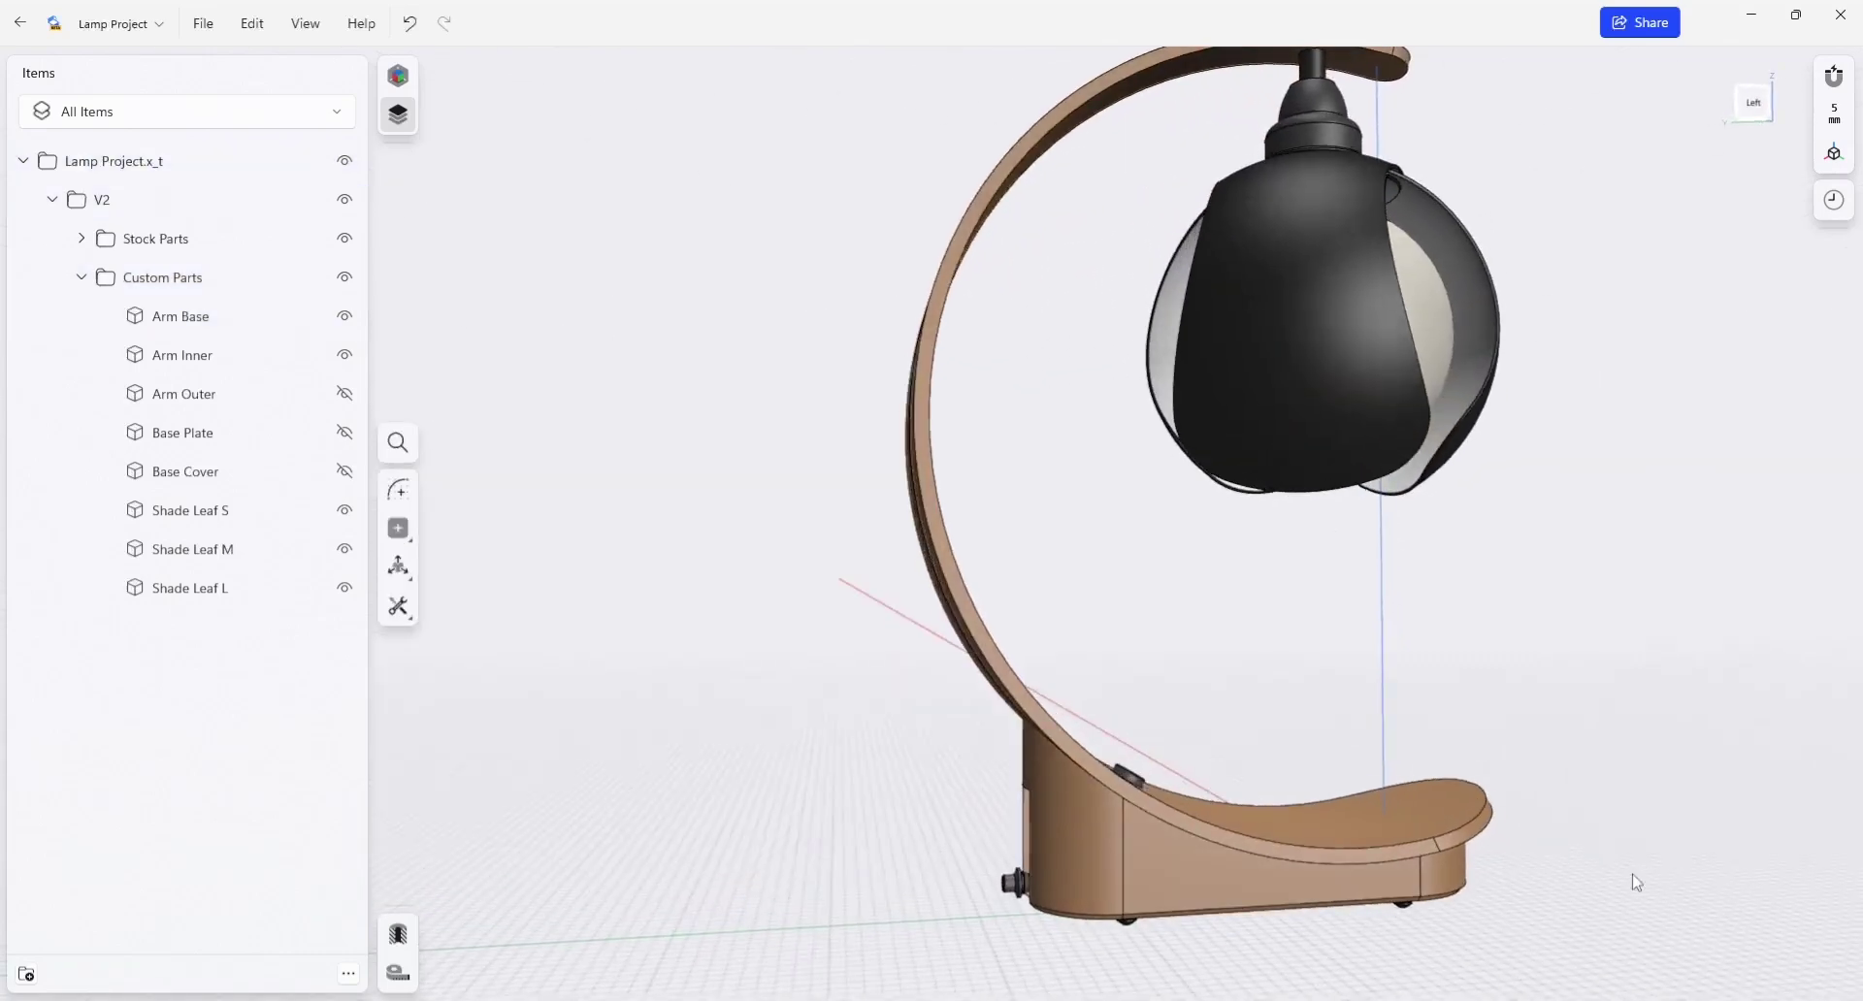
Step: Zoom out and orbit so the lamp faces the viewer
{"action": "scroll", "coordinate": [1495, 559], "scroll_direction": "down", "scroll_amount": 2}
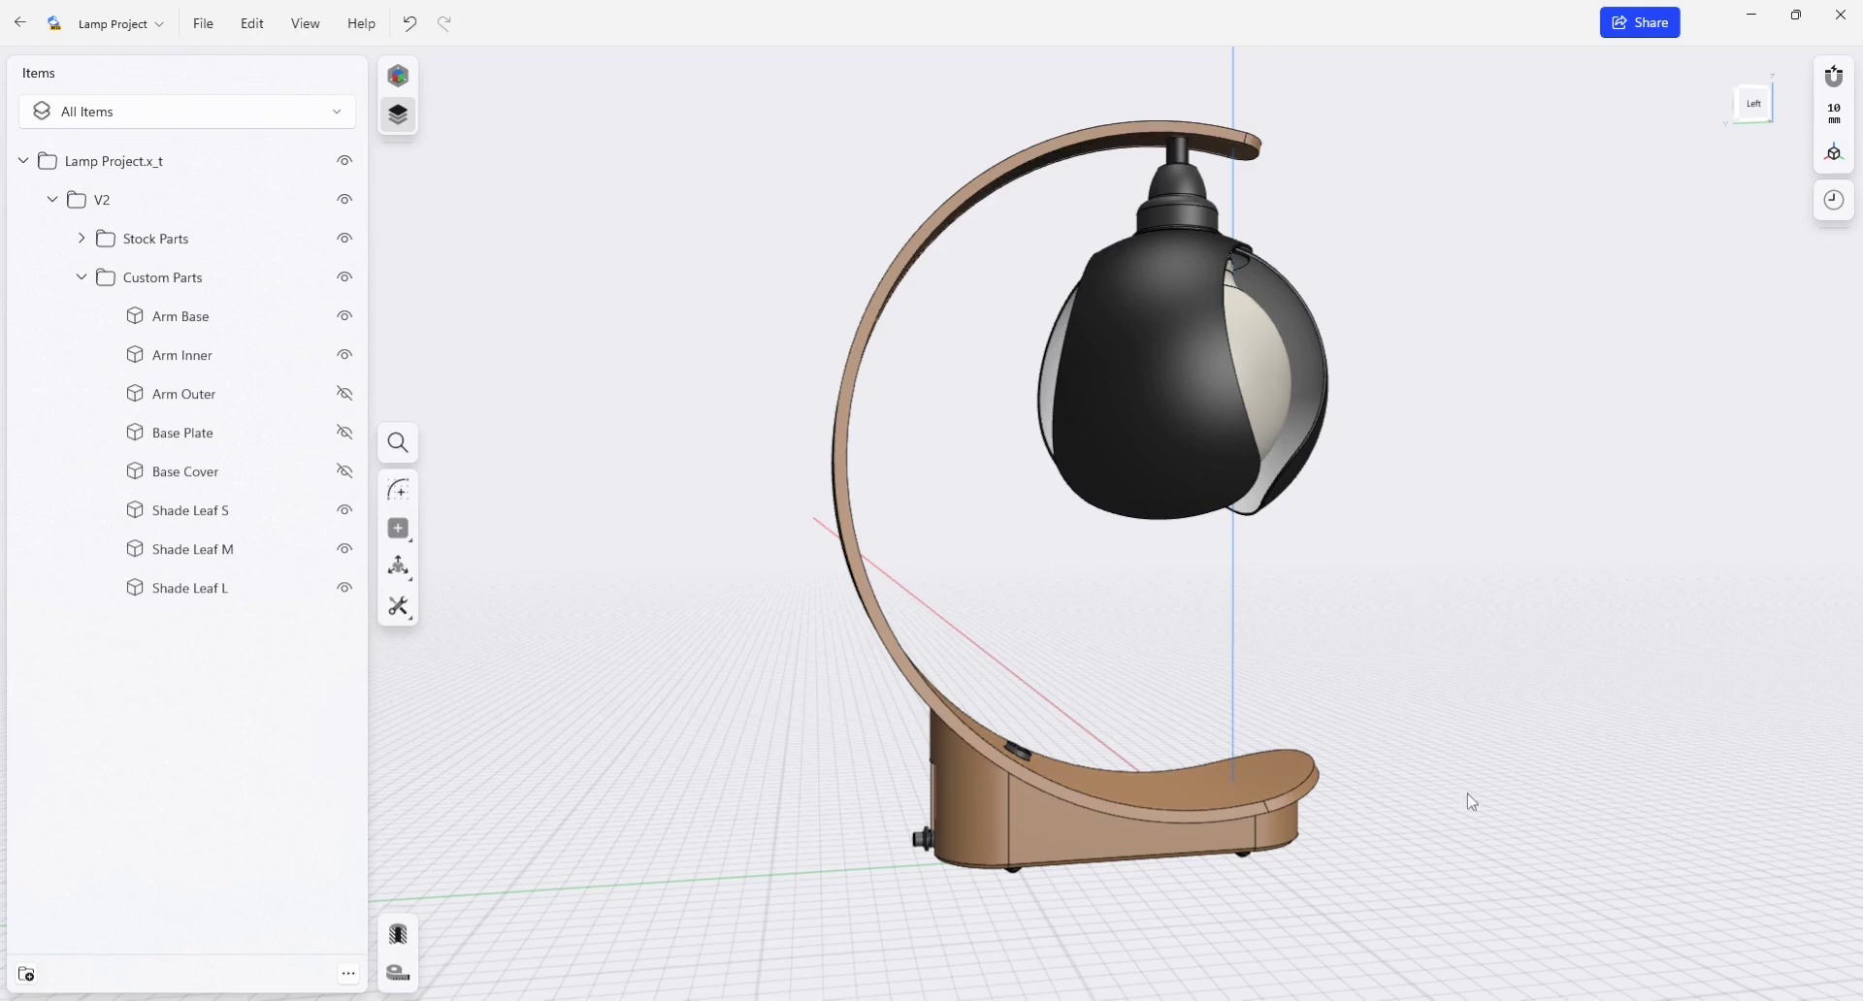
{"action": "mouse_move", "coordinate": [1420, 891]}
{"action": "right_mouse_down"}
{"action": "mouse_move", "coordinate": [1272, 671]}
{"action": "mouse_move", "coordinate": [1493, 636]}
{"action": "right_mouse_up"}
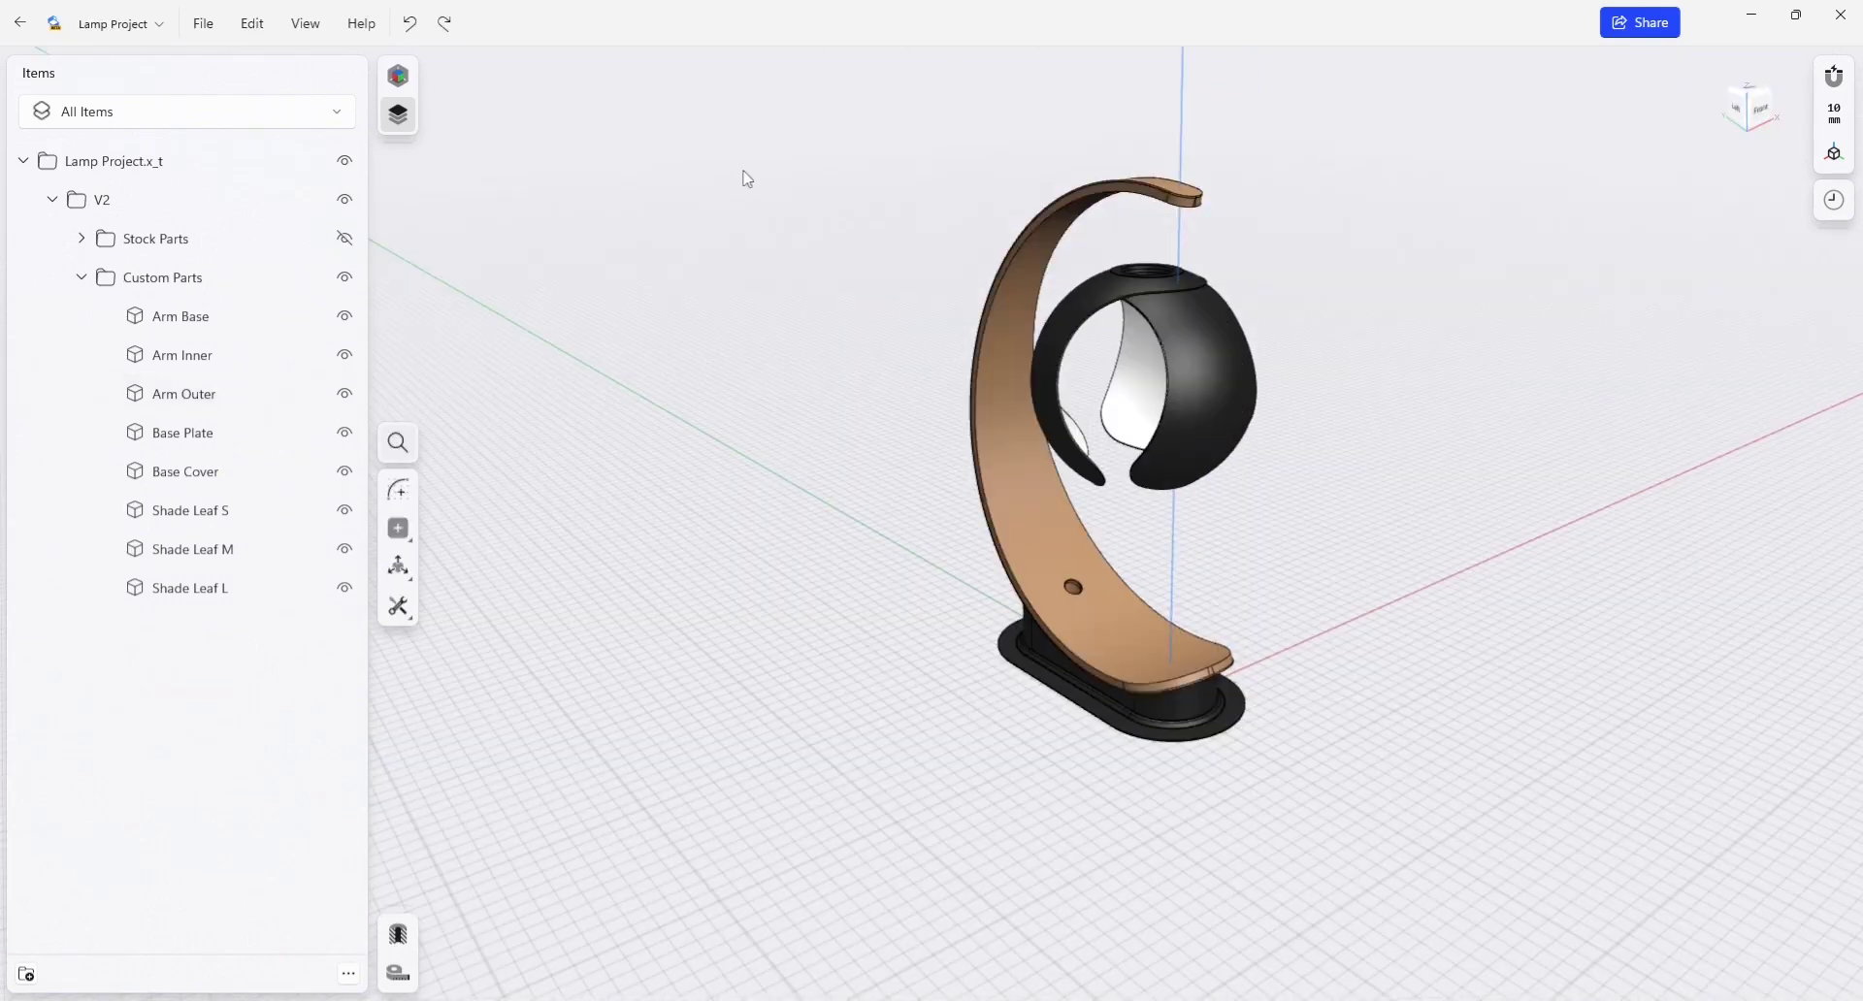
Step: Create a new folder named Fabricated Parts
{"action": "left_click_drag", "start_coordinate": [813, 107], "coordinate": [1383, 830]}
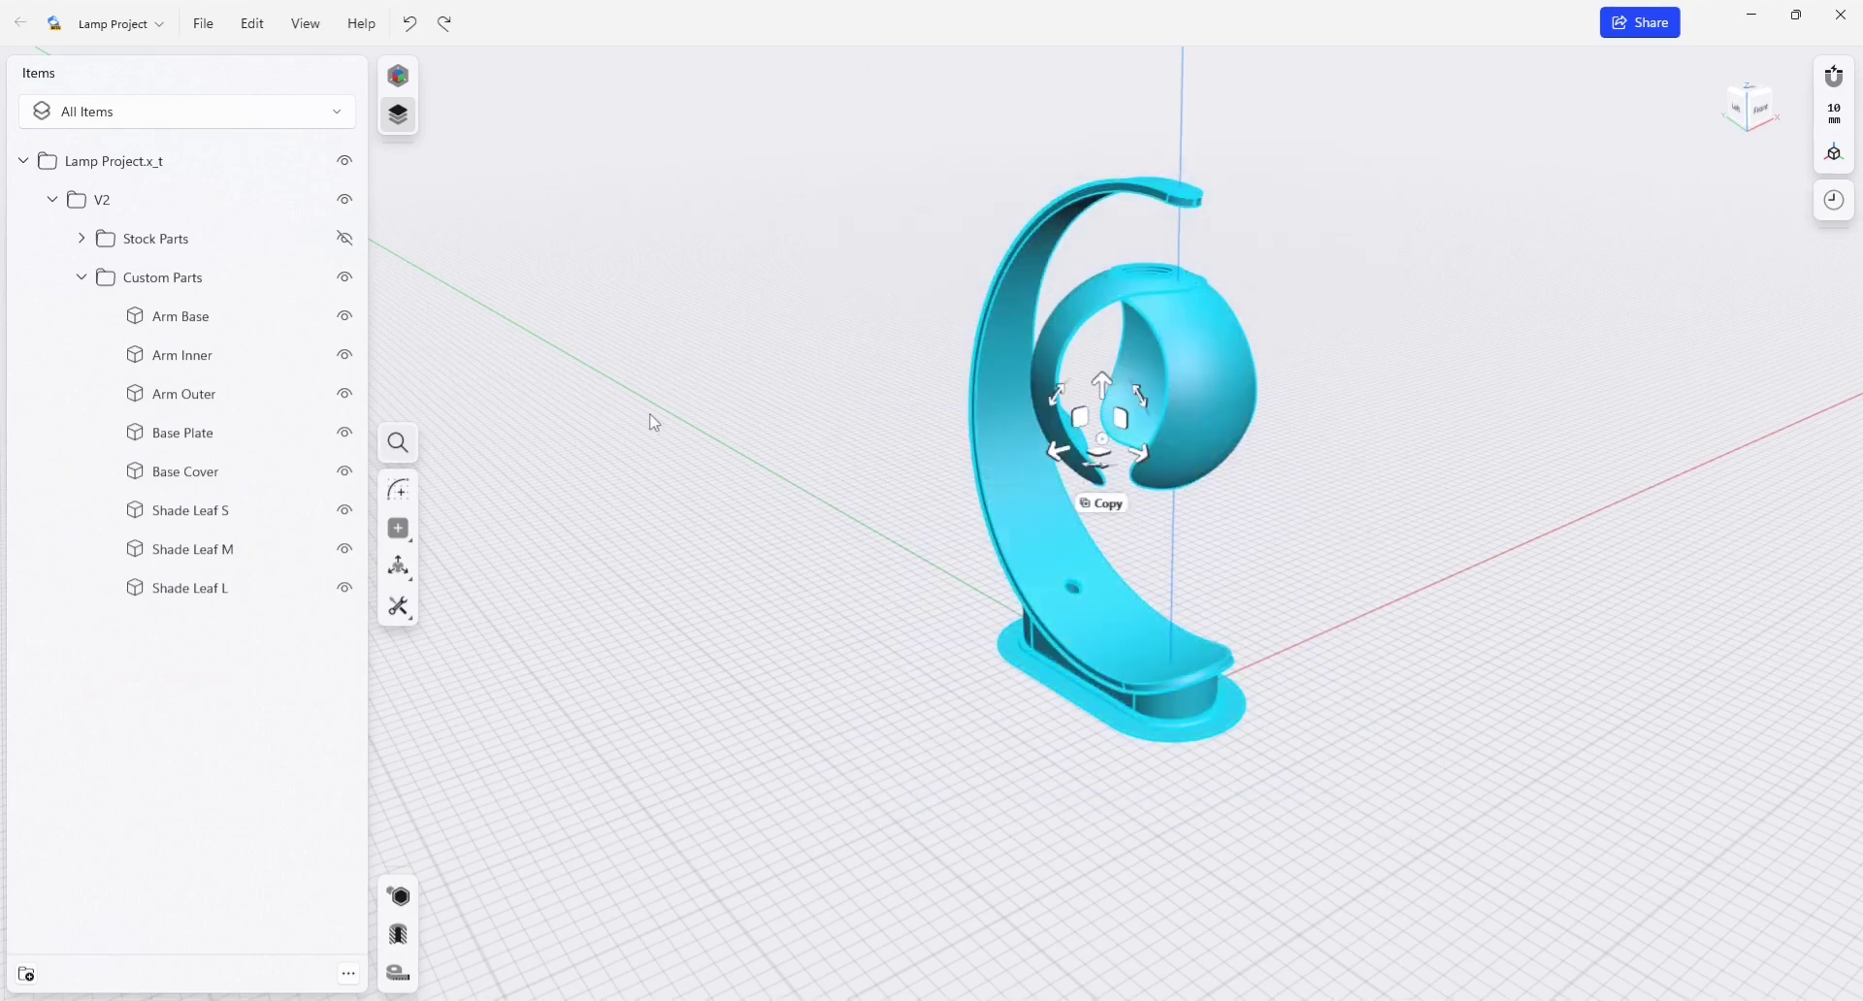
{"action": "key", "text": "m"}
{"action": "left_click", "coordinate": [728, 619]}
{"action": "type", "text": "Fabricated P"}
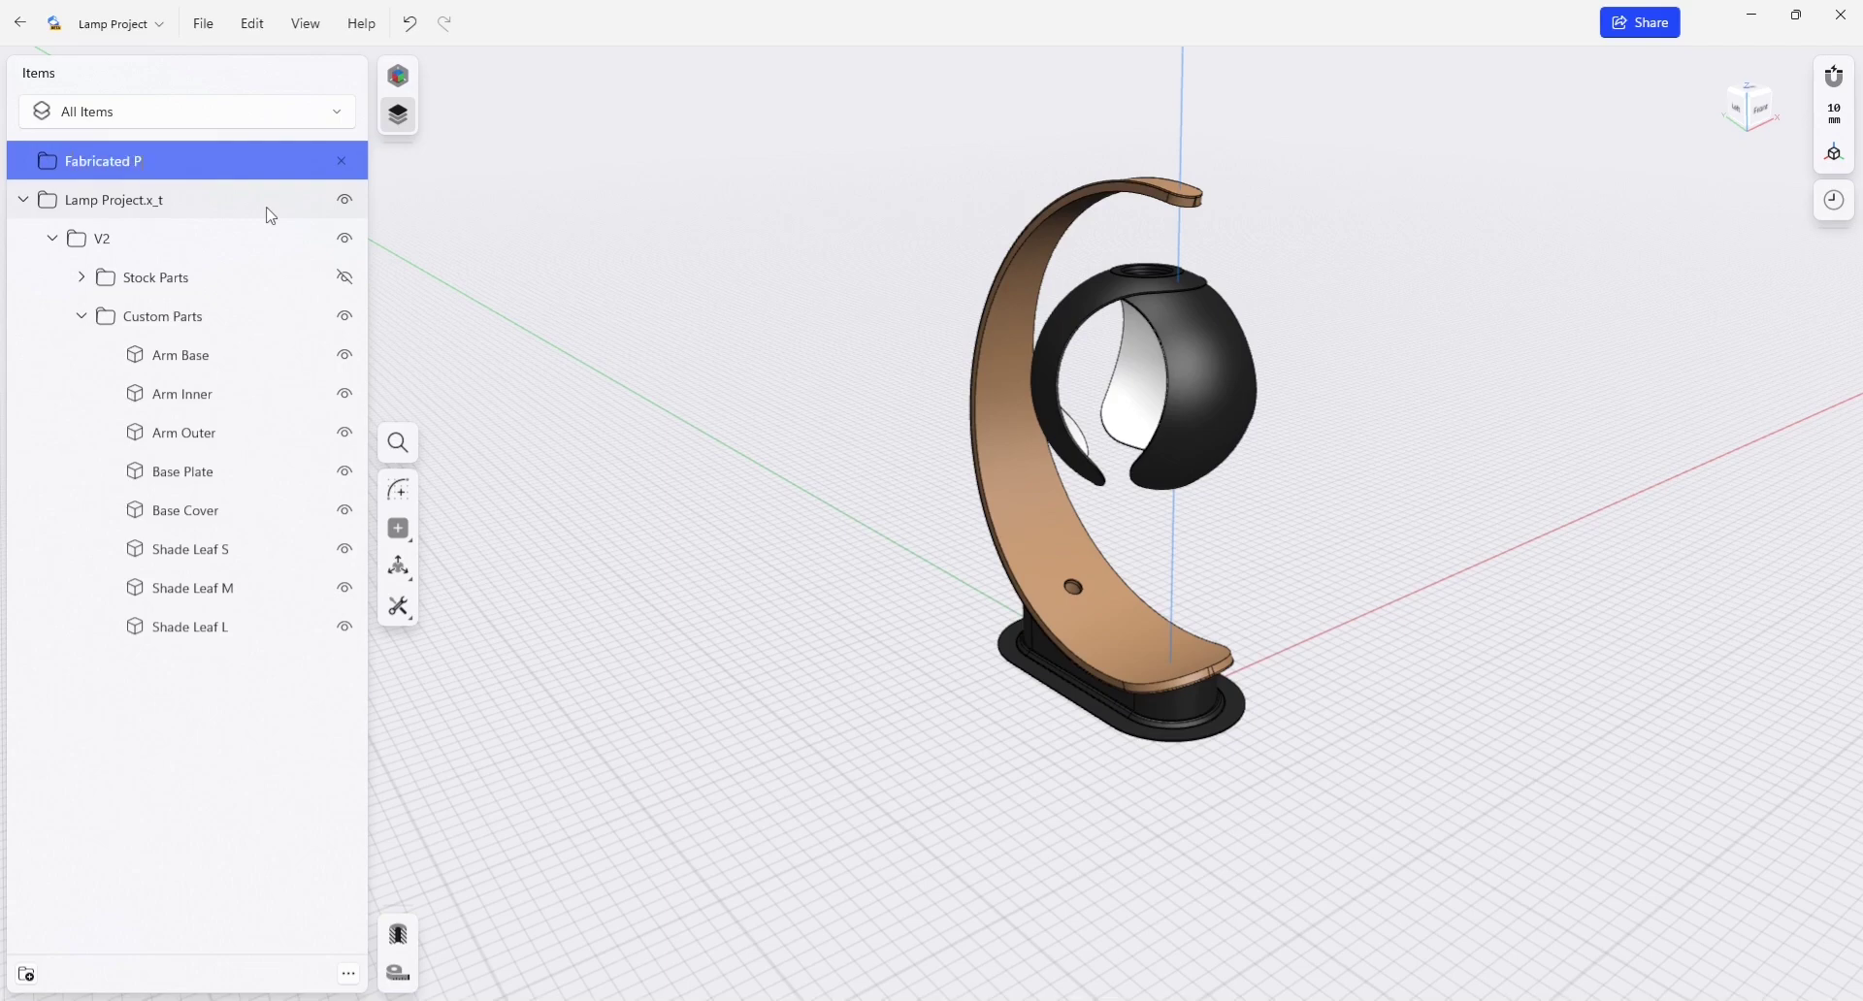
{"action": "type", "text": "arts"}
{"action": "left_click", "coordinate": [683, 138]}
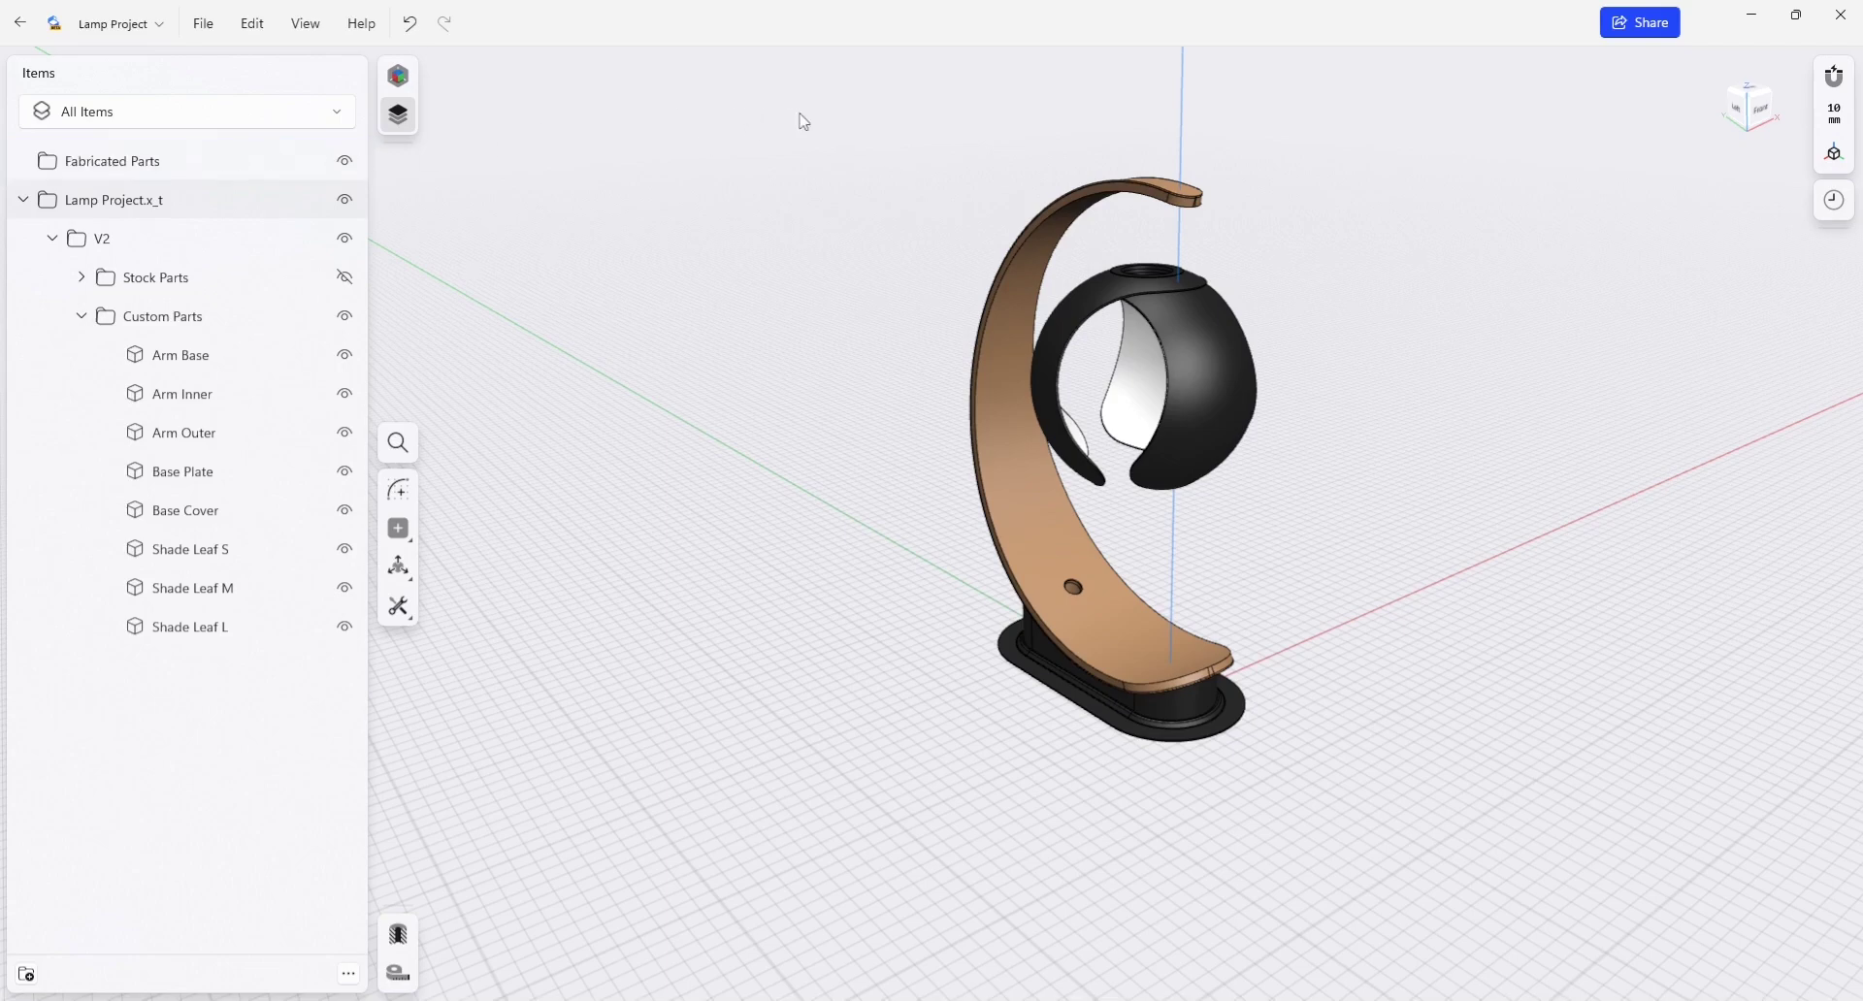
Step: Copy all the custom lamp parts 200 mm to the side
{"action": "left_click_drag", "start_coordinate": [799, 114], "coordinate": [1380, 812]}
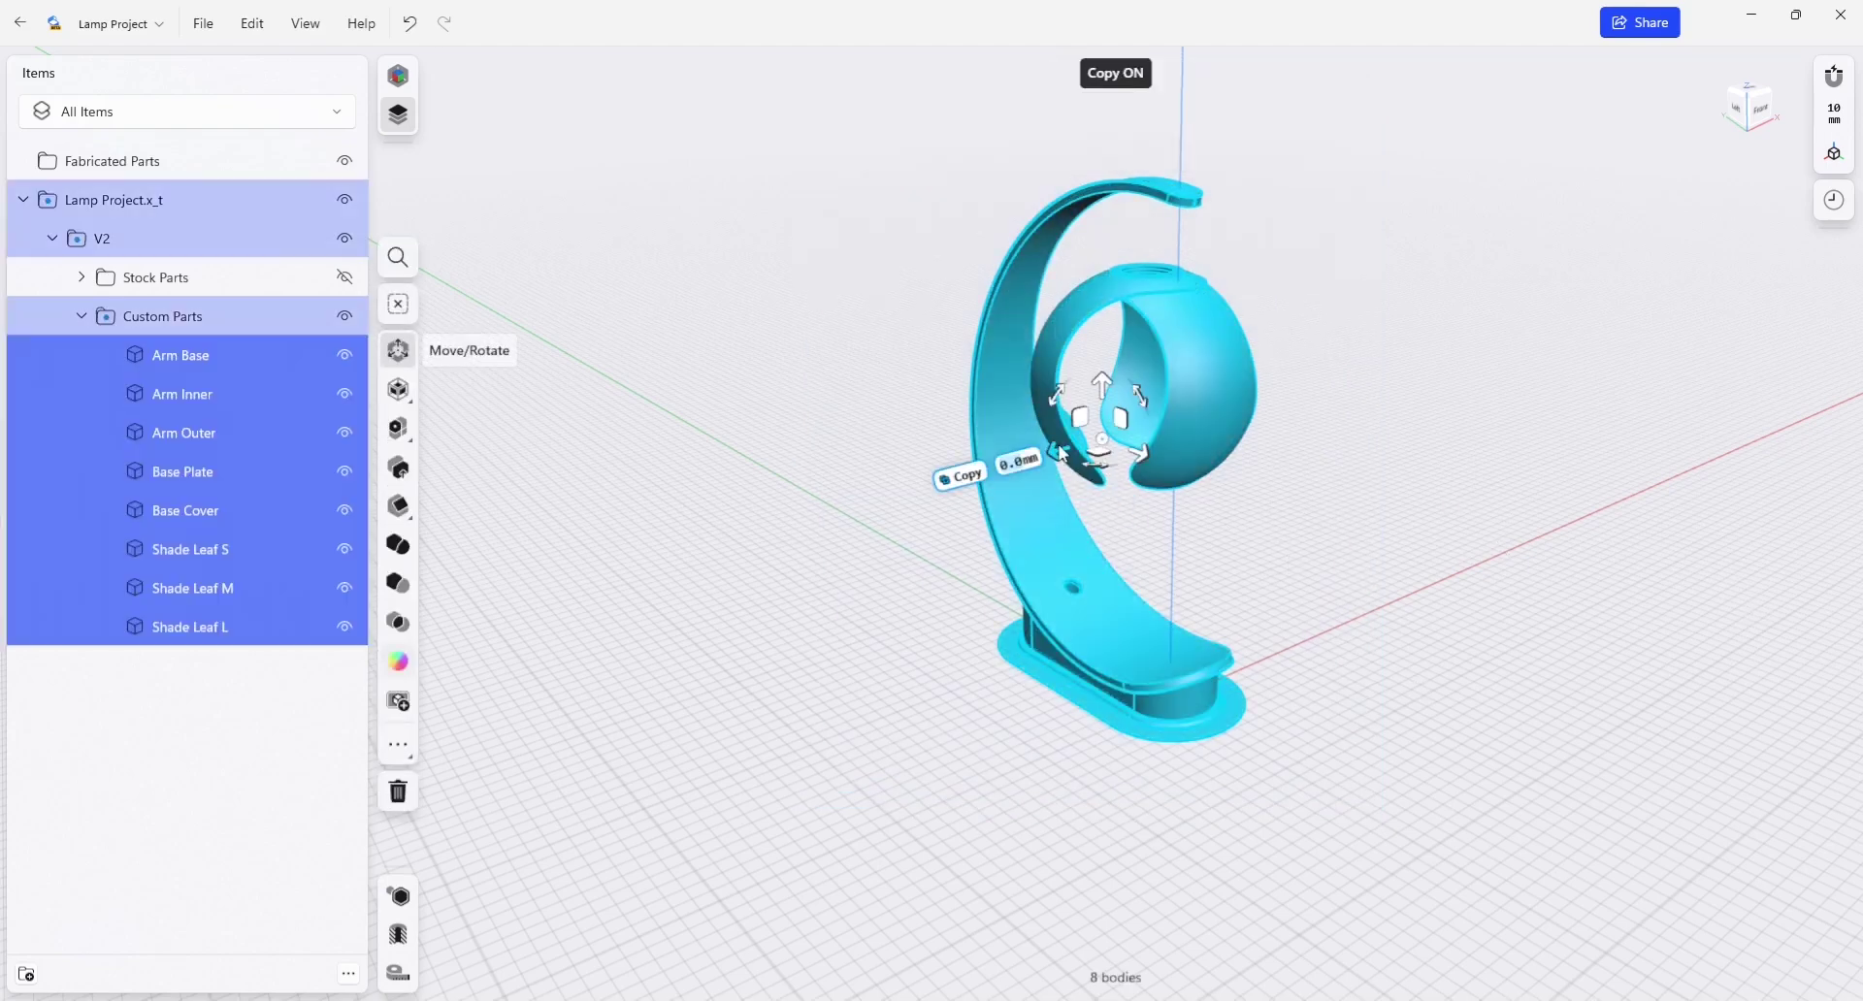
{"action": "left_click_drag", "start_coordinate": [1051, 453], "coordinate": [756, 521]}
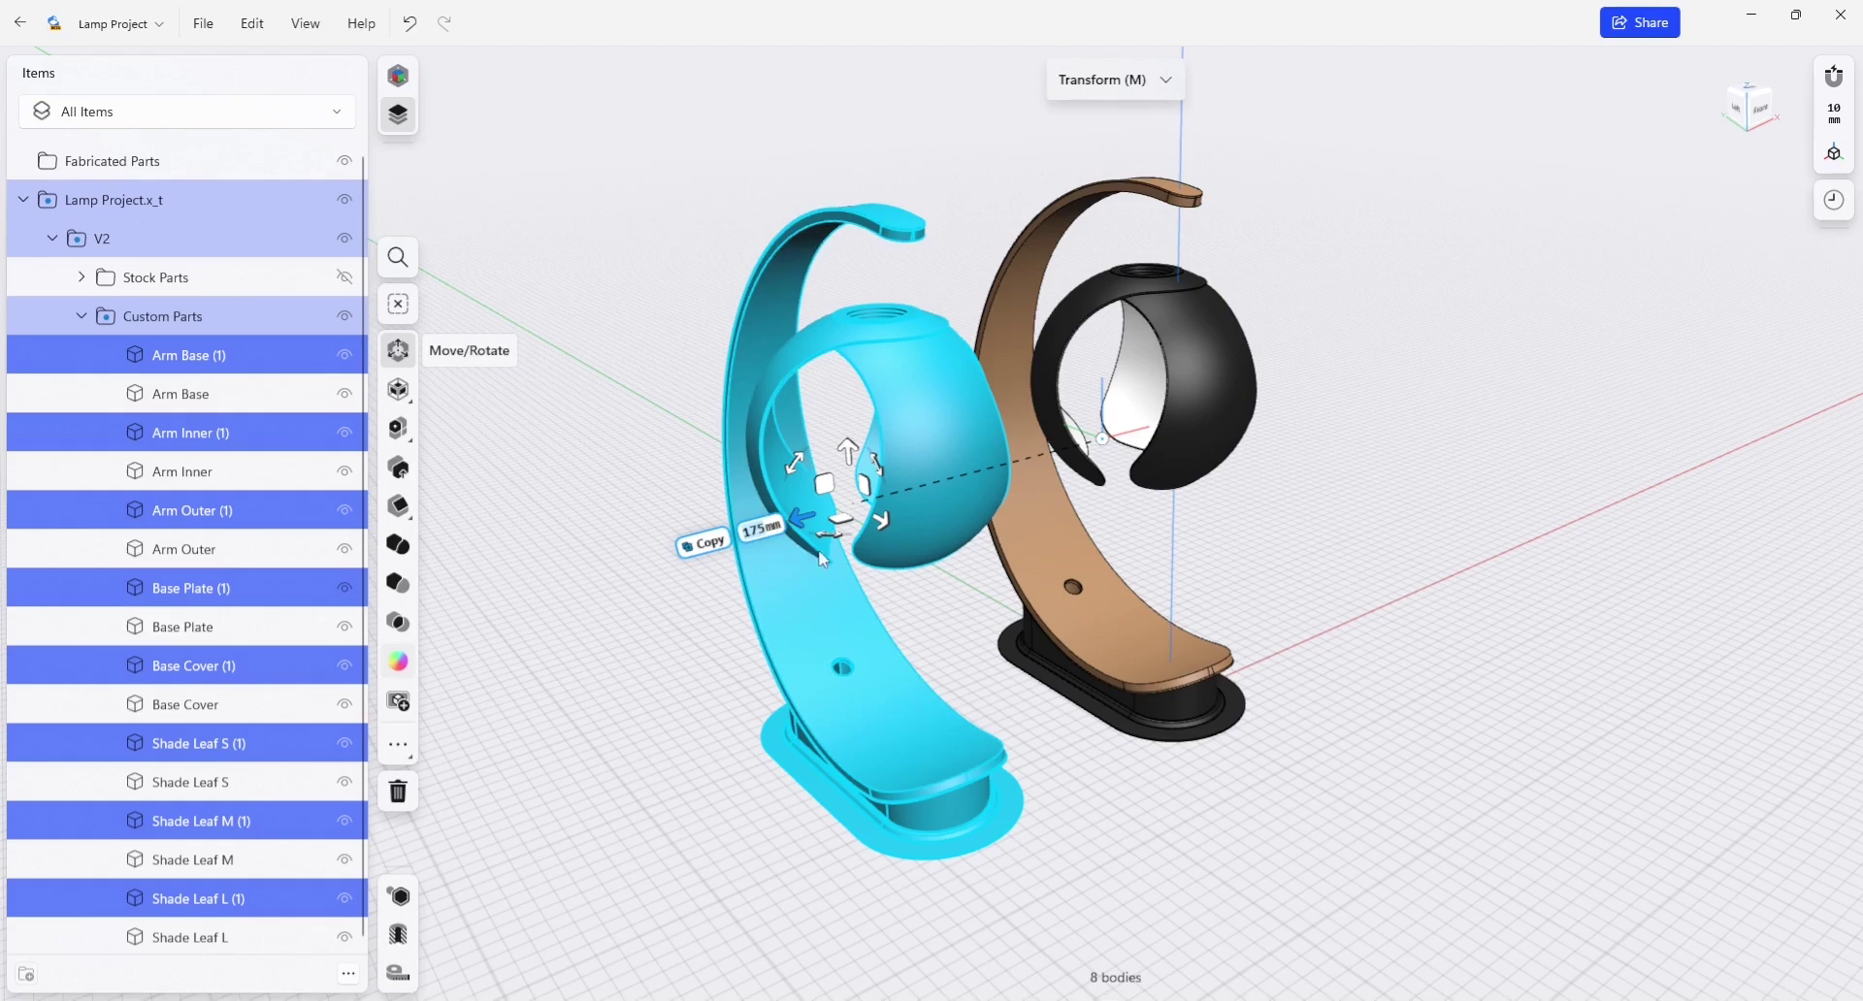
{"action": "left_click", "coordinate": [761, 529]}
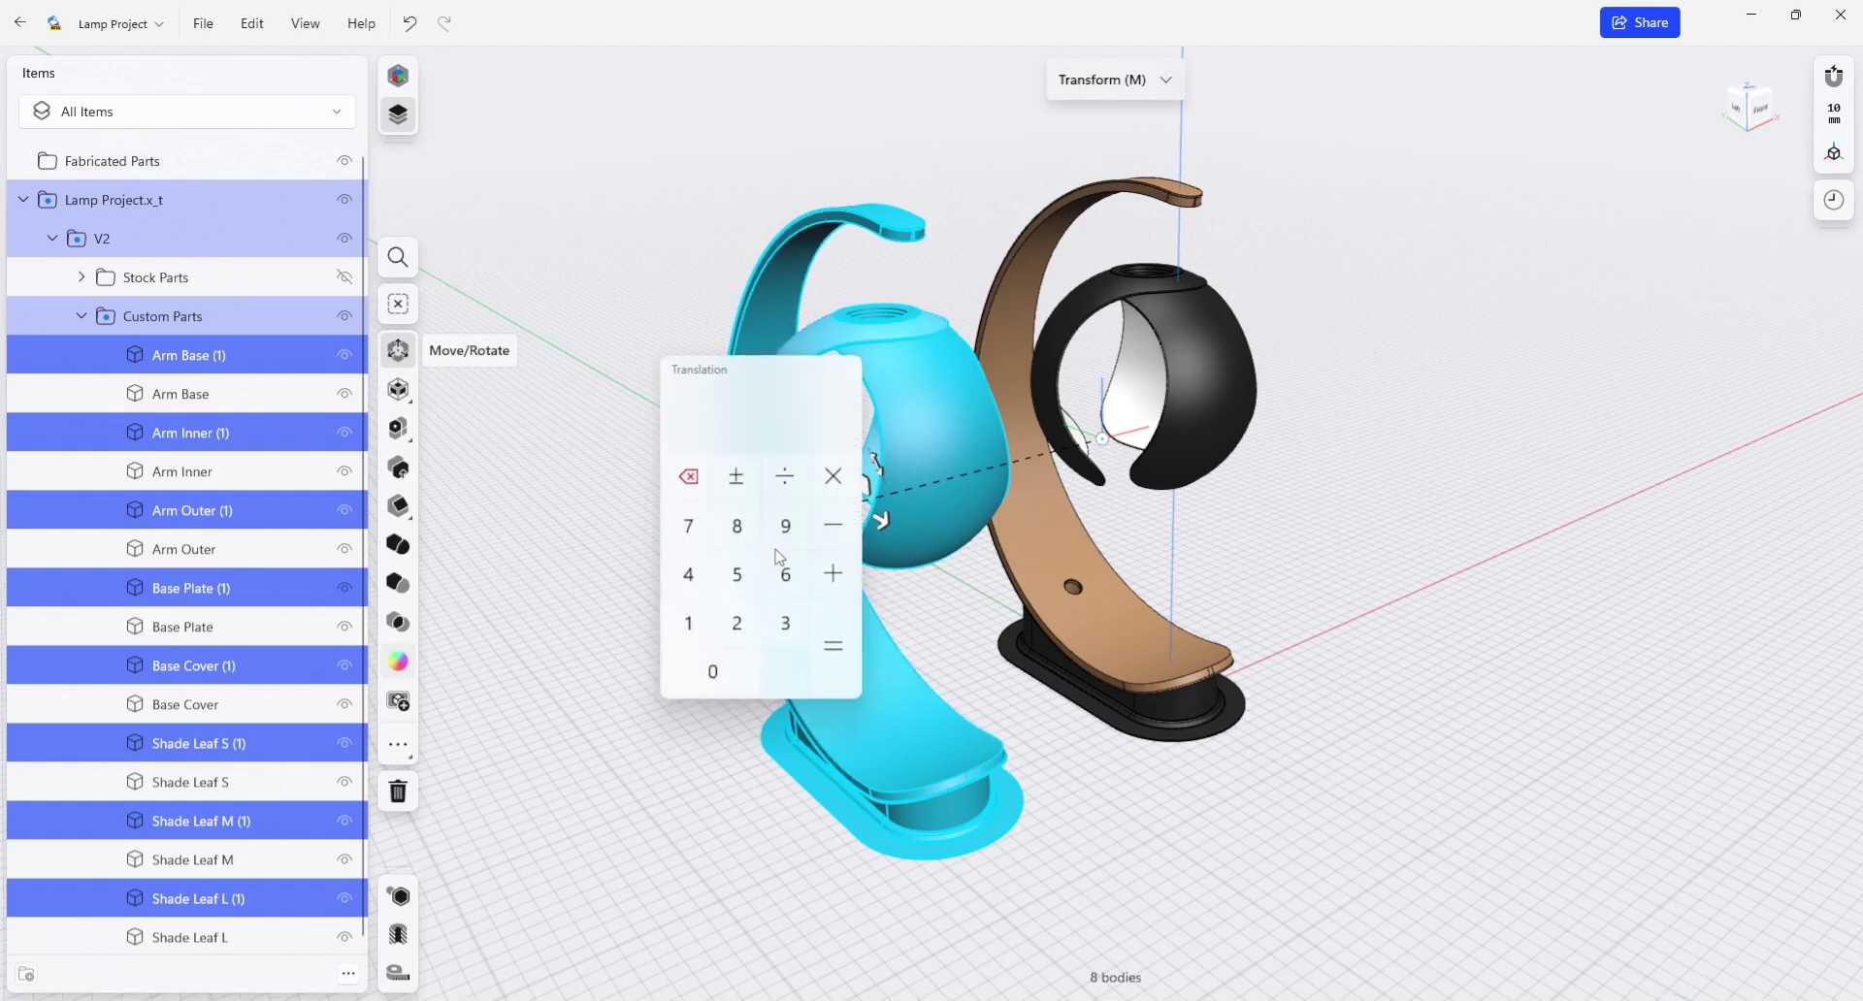
{"action": "left_click", "coordinate": [719, 670]}
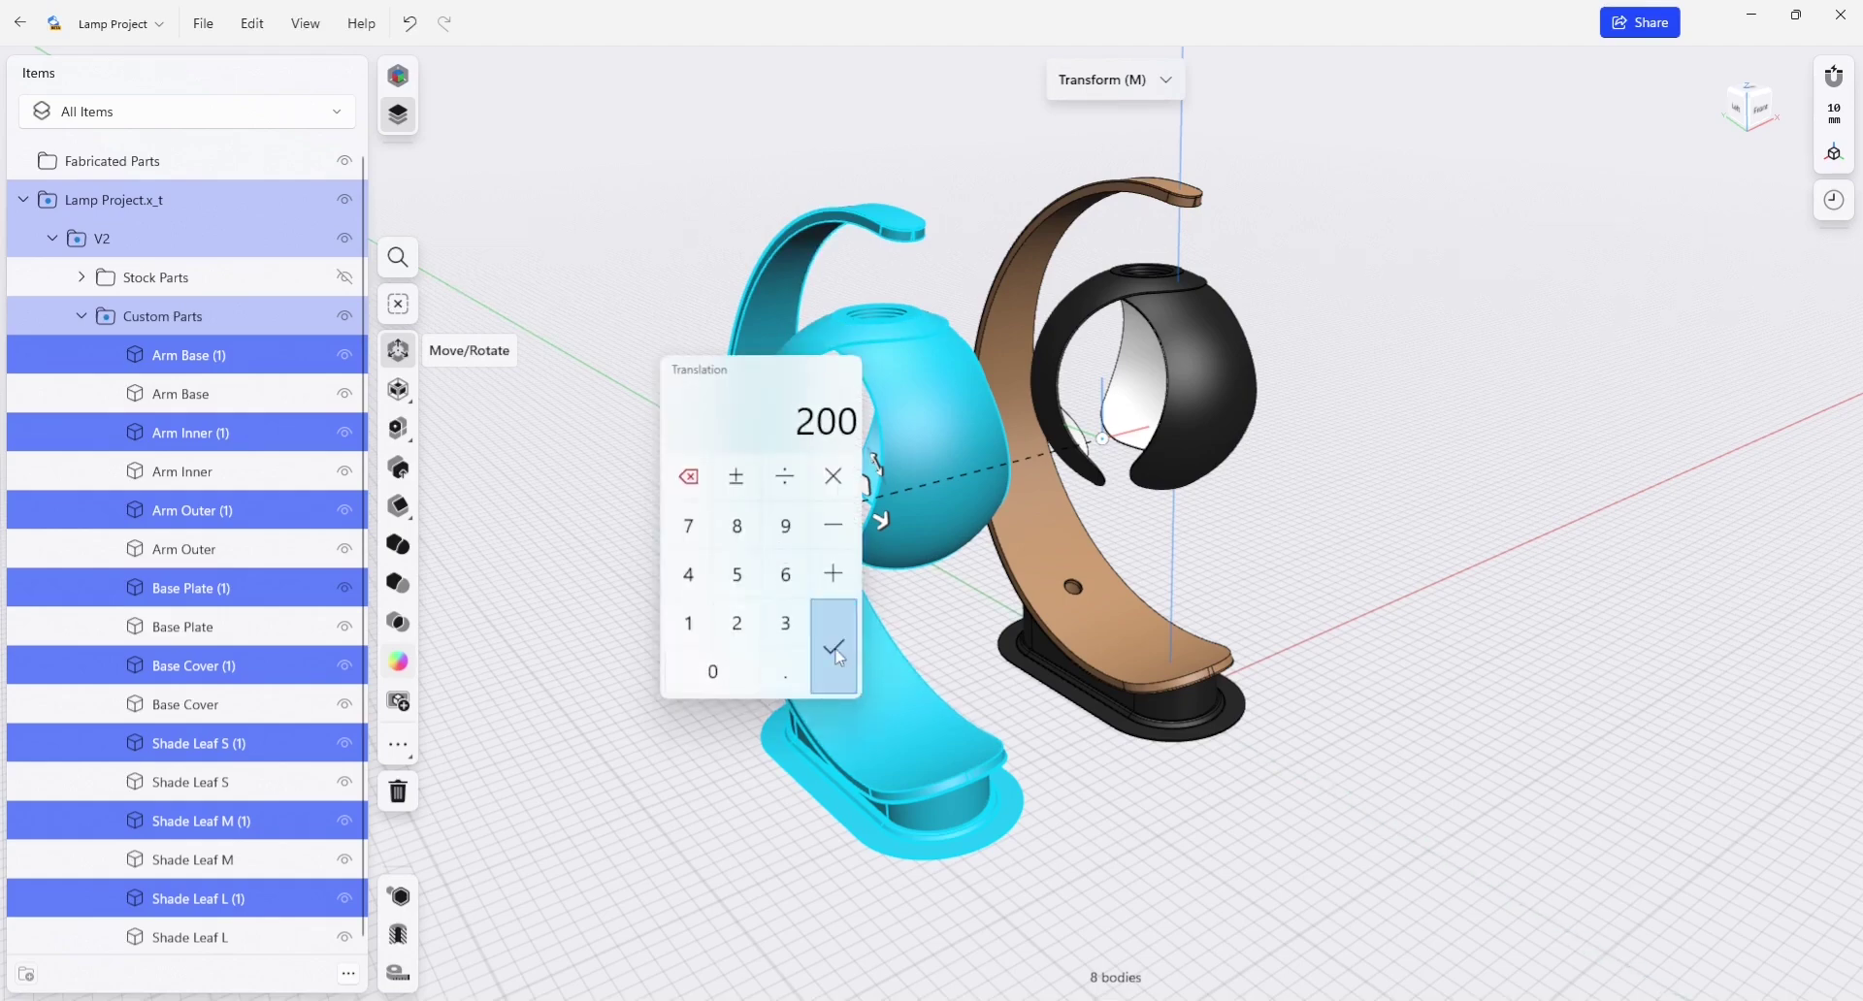
{"action": "left_click", "coordinate": [840, 658]}
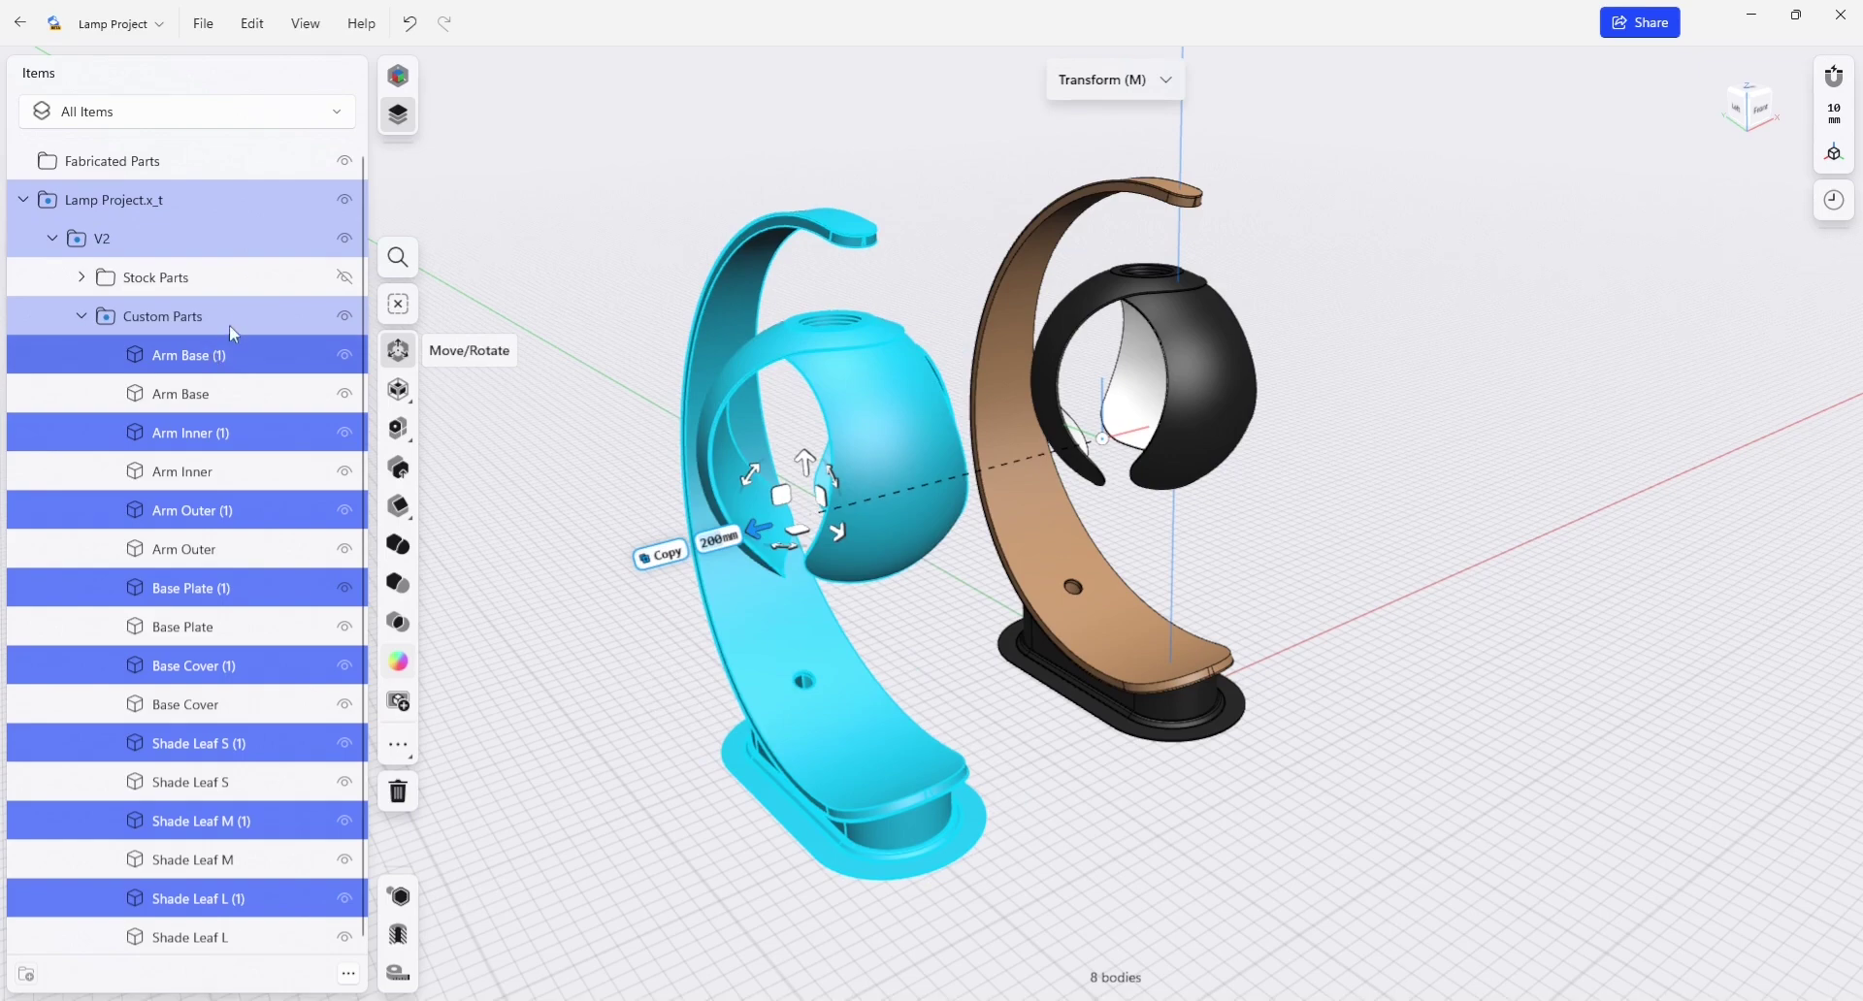
Step: Drag the eight copied bodies into Fabricated Parts, hide Custom Parts, and orbit to the copy
{"action": "mouse_move", "coordinate": [230, 327]}
{"action": "left_mouse_down"}
{"action": "mouse_move", "coordinate": [238, 284]}
{"action": "mouse_move", "coordinate": [194, 170]}
{"action": "left_mouse_up"}
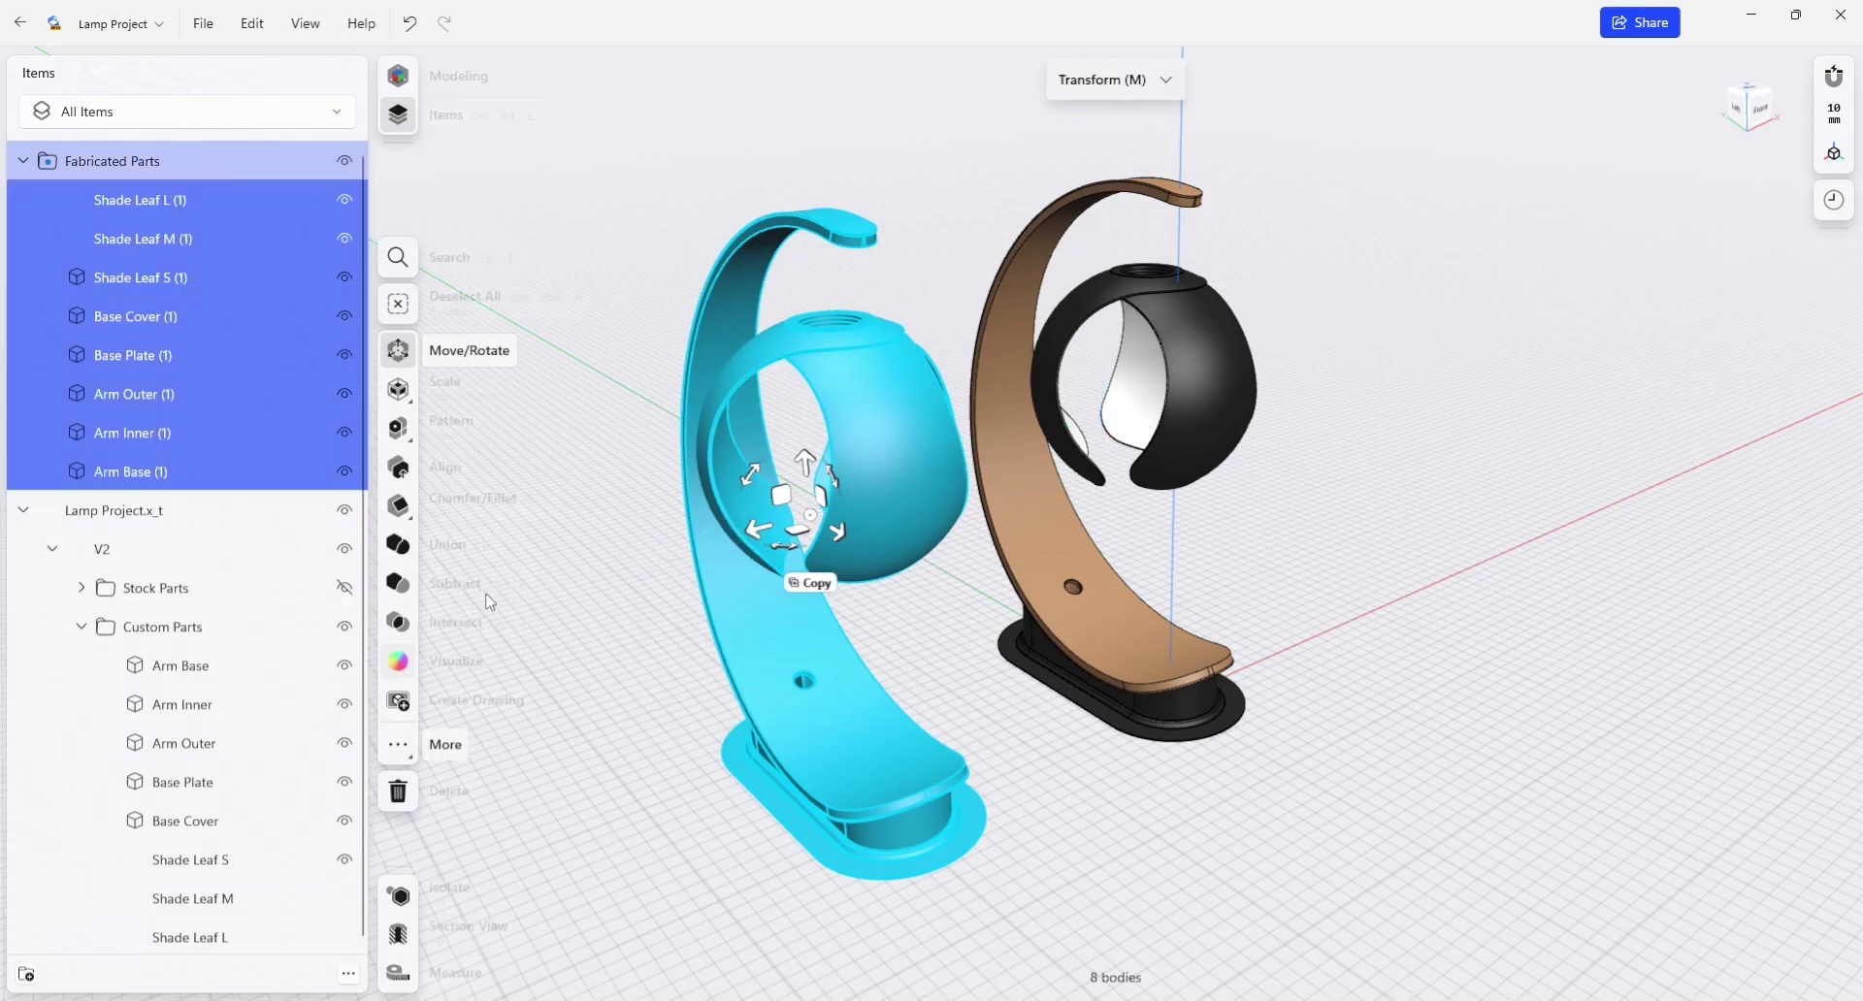
{"action": "left_click", "coordinate": [653, 778]}
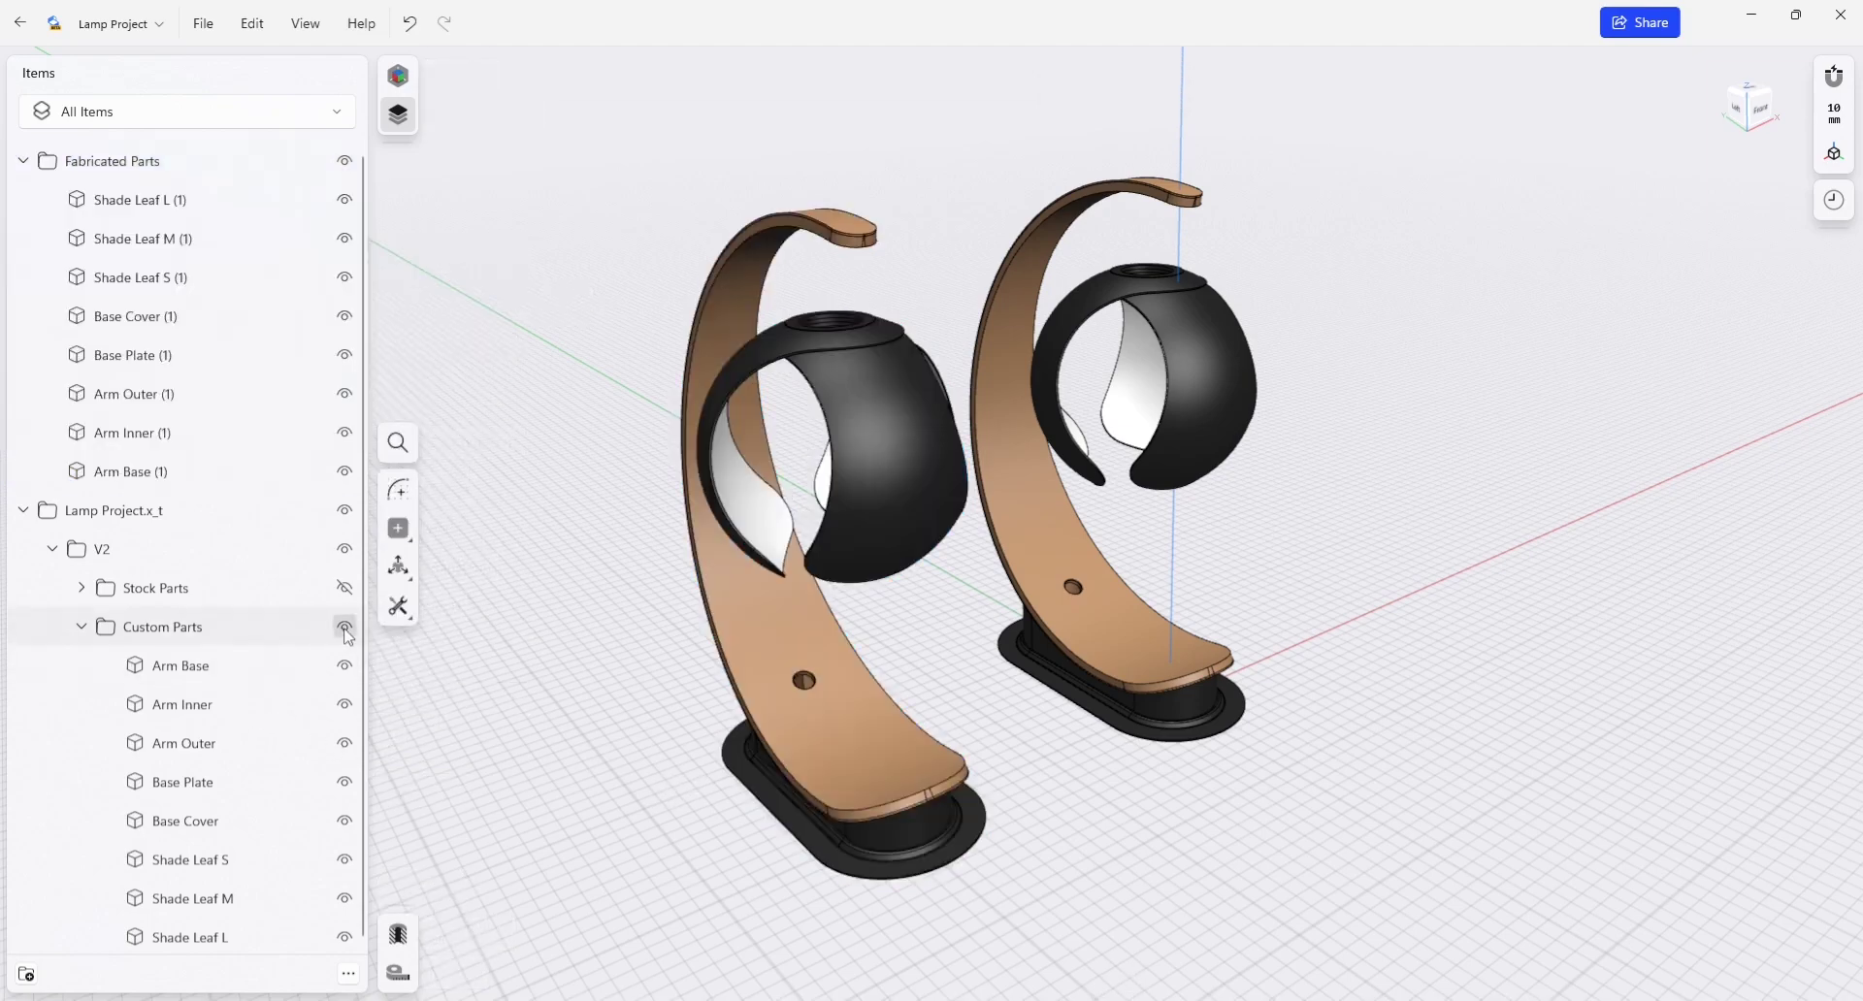
{"action": "left_click", "coordinate": [345, 629]}
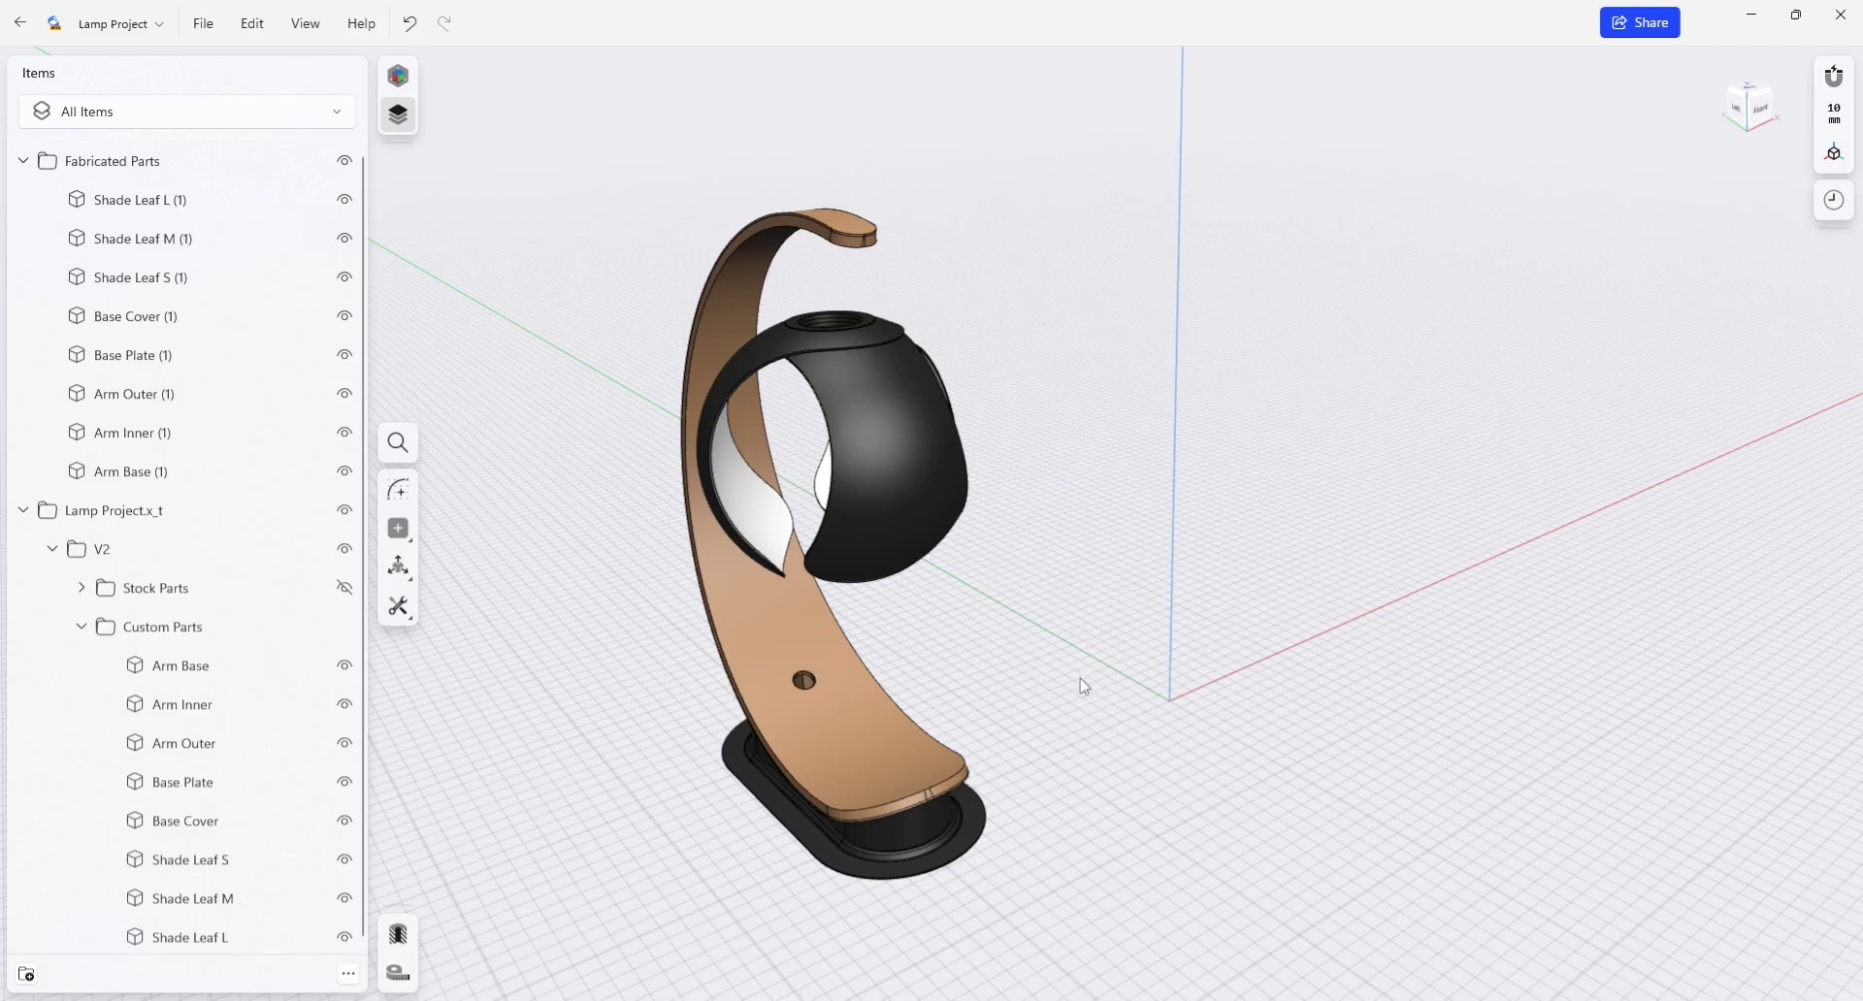
{"action": "middle_click_drag", "start_coordinate": [1084, 686], "coordinate": [1132, 618]}
{"action": "right_click_drag", "start_coordinate": [1064, 621], "coordinate": [1111, 595]}
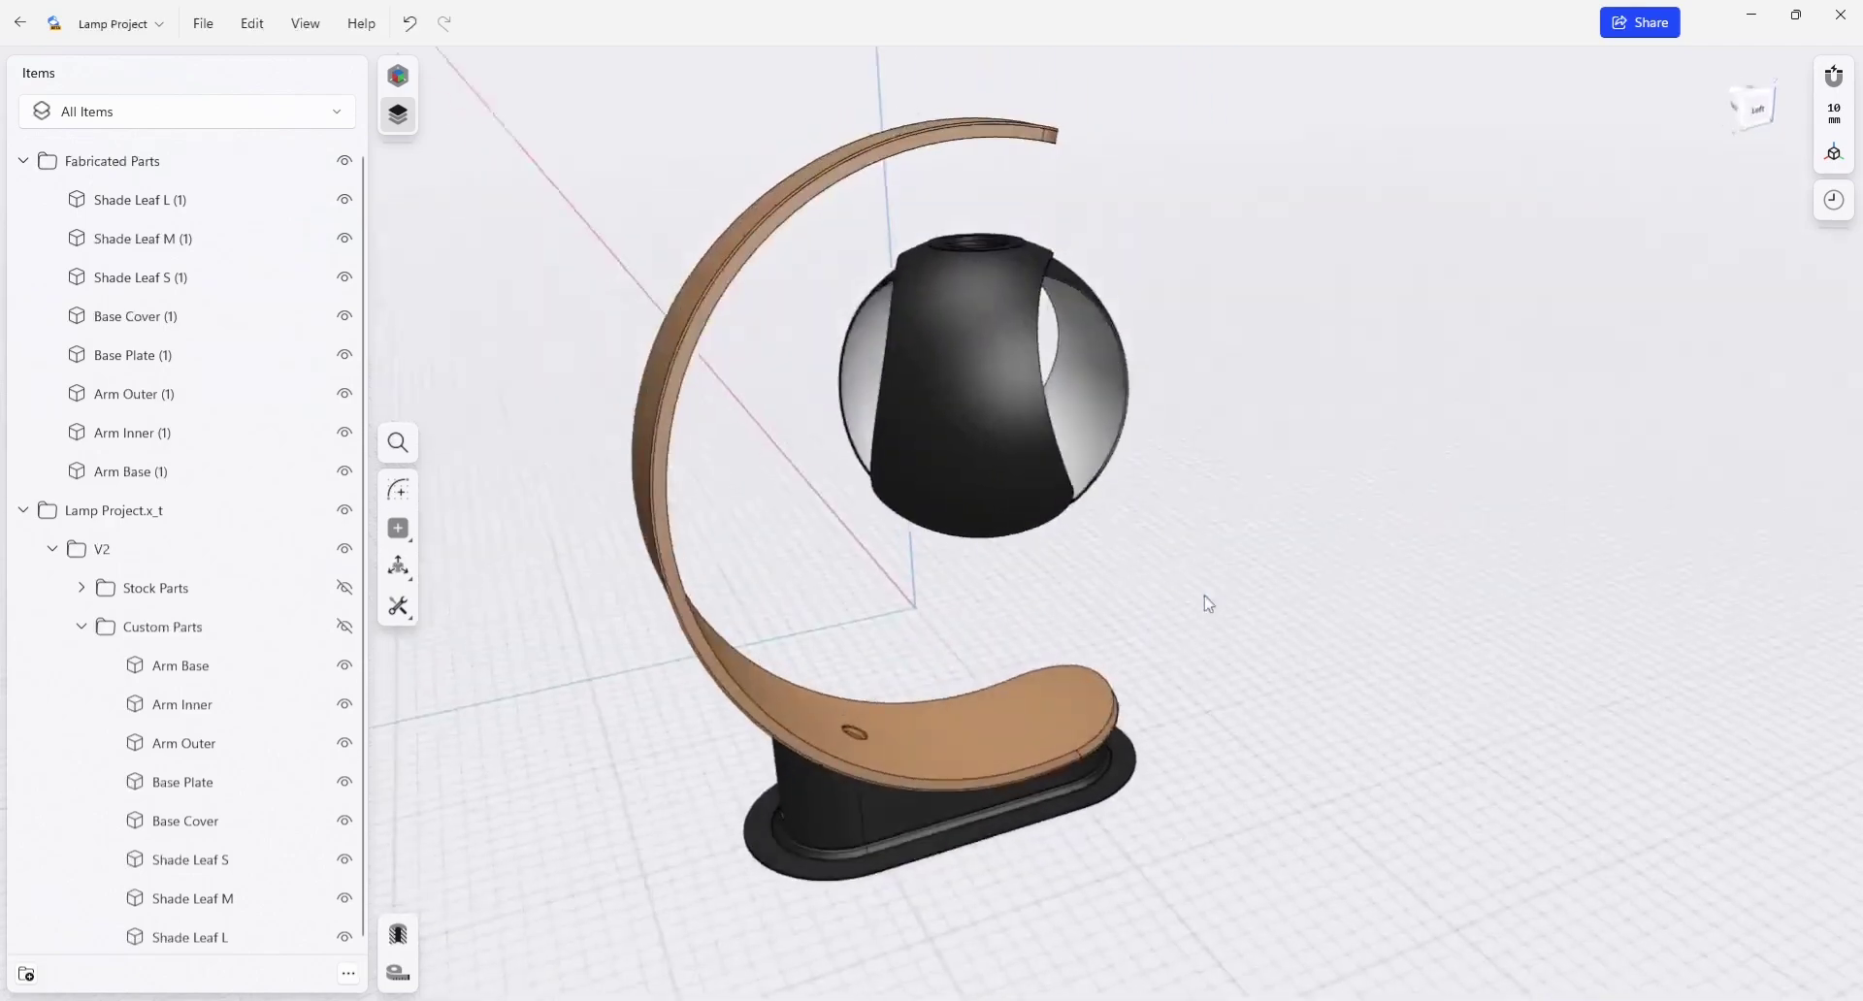